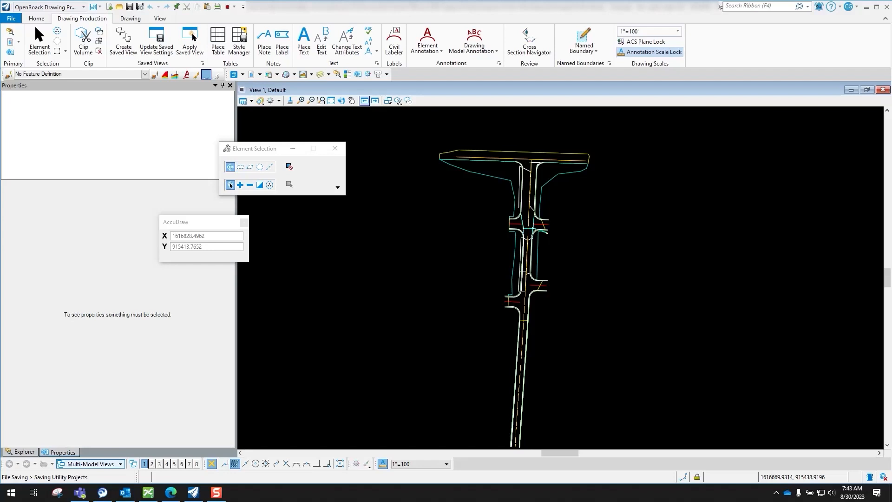
- Open the DI-2 to GNO- Profile 1 view and examine the HGL and EGL lines along the pipes and structures
click(103, 465)
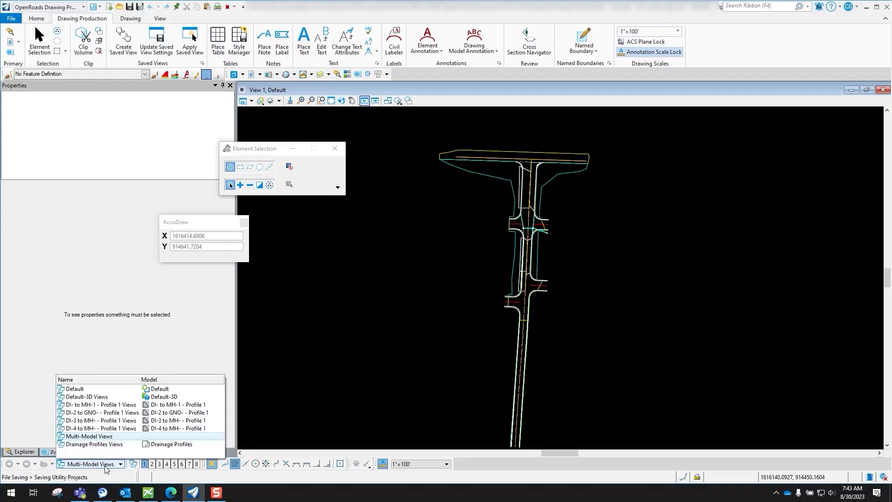
click(174, 415)
scroll(559, 311, up, 4)
scroll(516, 312, down, 6)
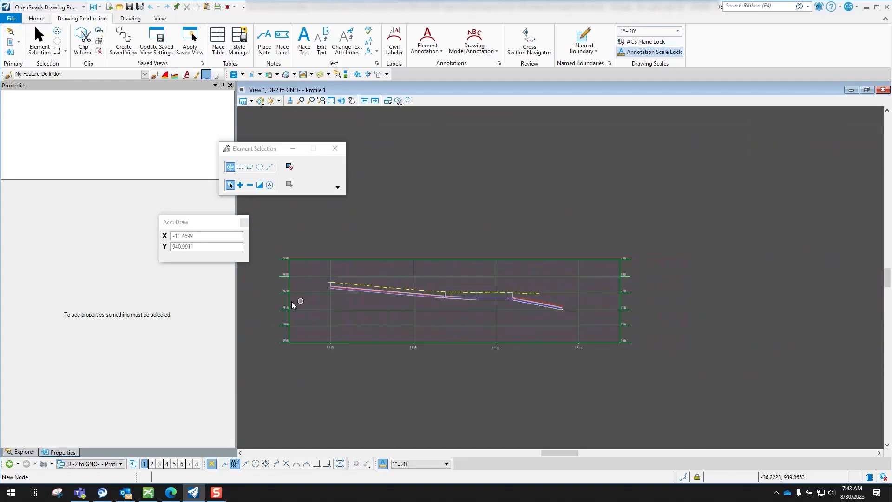
scroll(260, 300, up, 1)
scroll(330, 299, up, 4)
scroll(331, 285, up, 3)
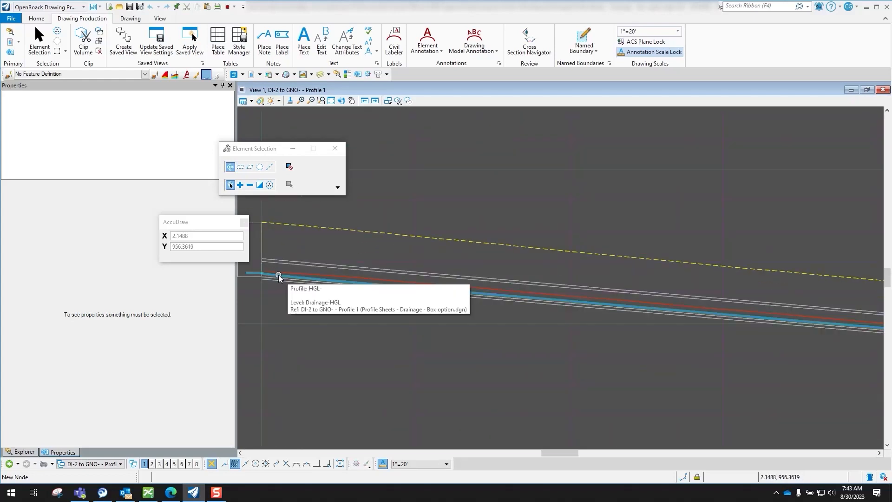
scroll(421, 302, down, 2)
scroll(421, 302, down, 2)
scroll(601, 302, up, 3)
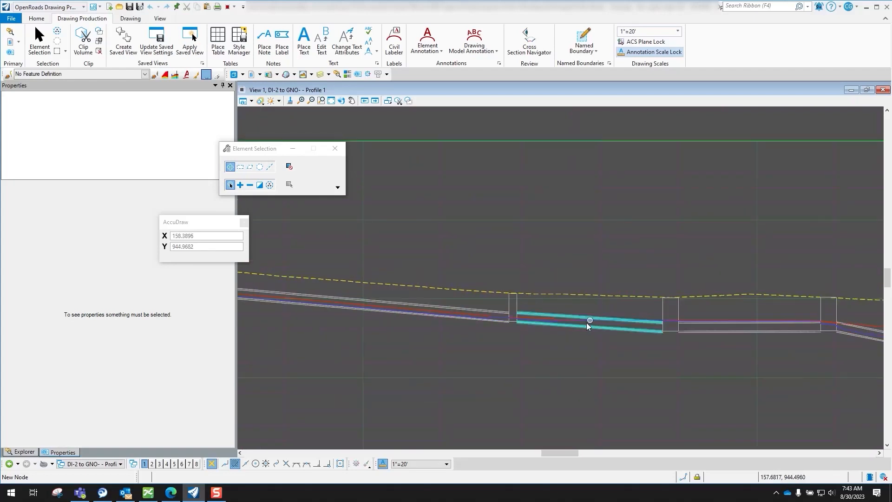
scroll(496, 323, up, 5)
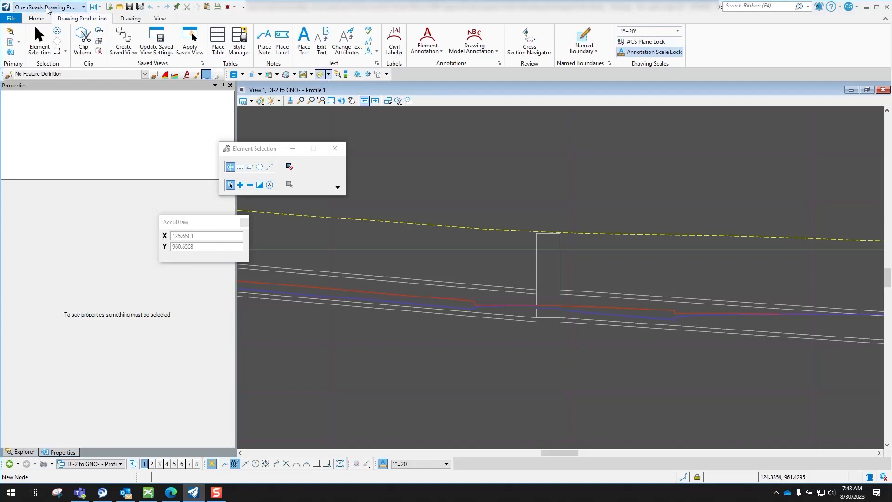
- Switch to the OpenRoads Modeling workflow and display the levels of the DI-2 to GNO- Profile 1 reference
click(47, 8)
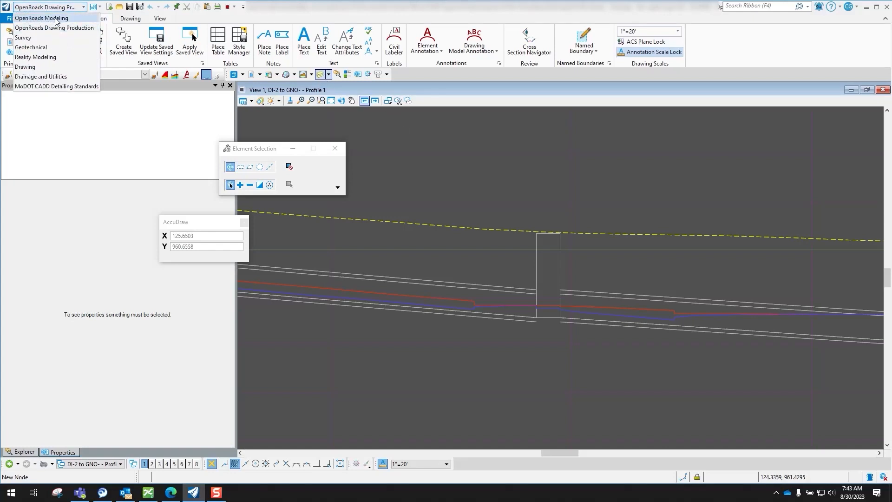
click(23, 20)
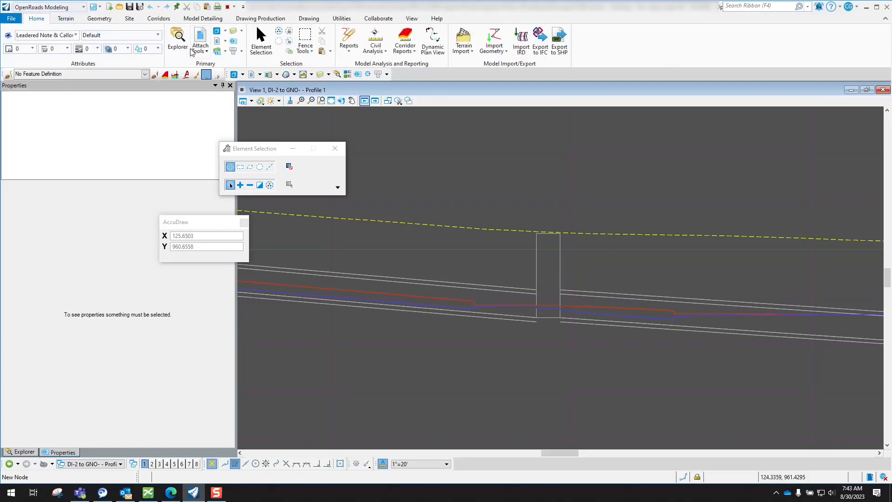
click(234, 34)
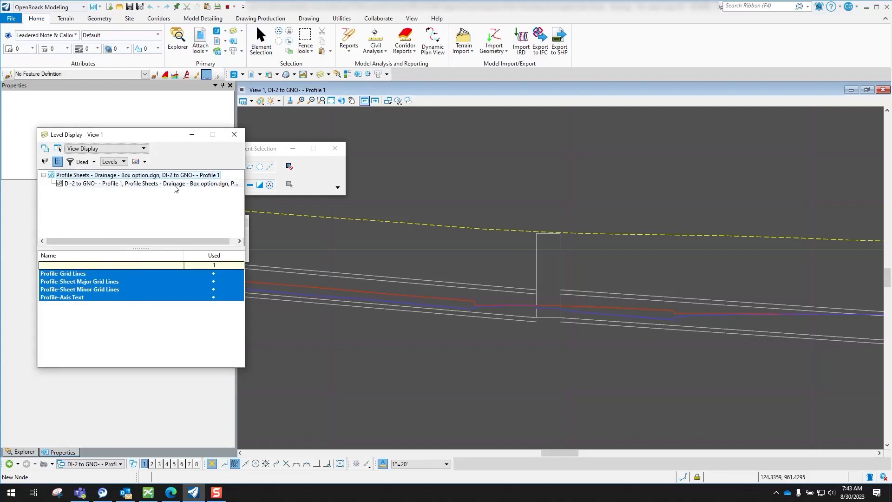
click(113, 185)
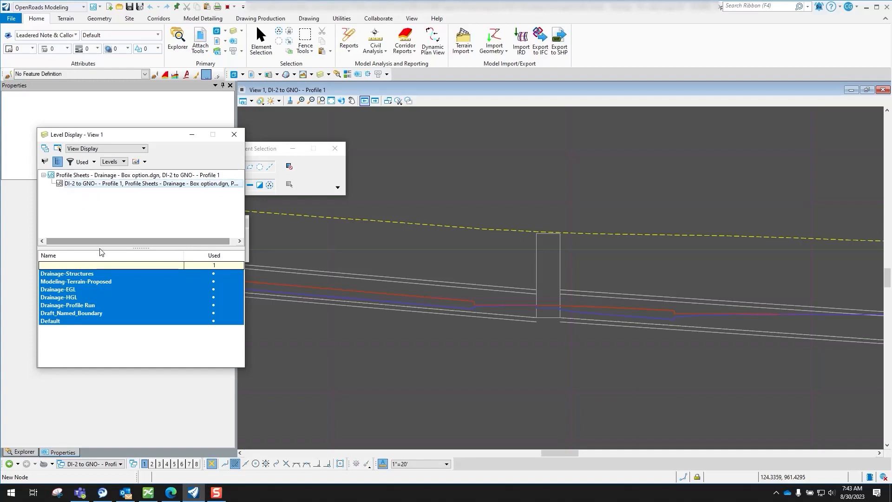
- Turn the reference's Drainage-EGL and Drainage-HGL levels off and back on, closing the level display
click(74, 290)
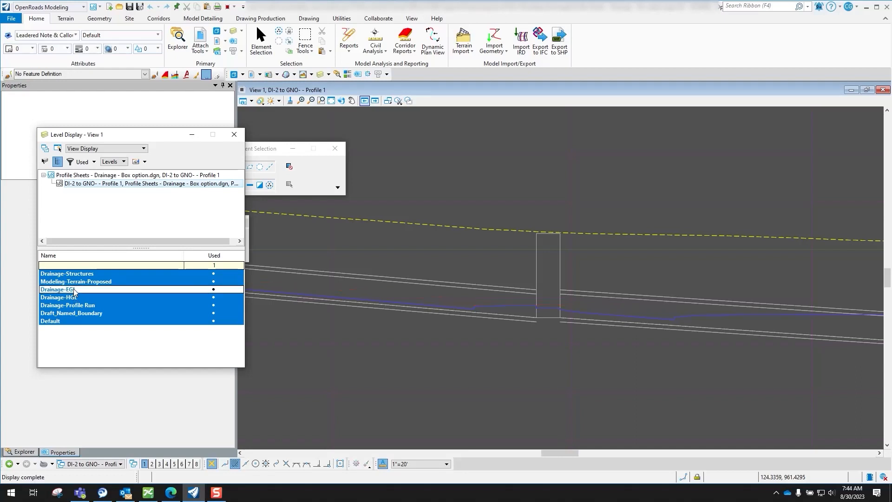
click(77, 298)
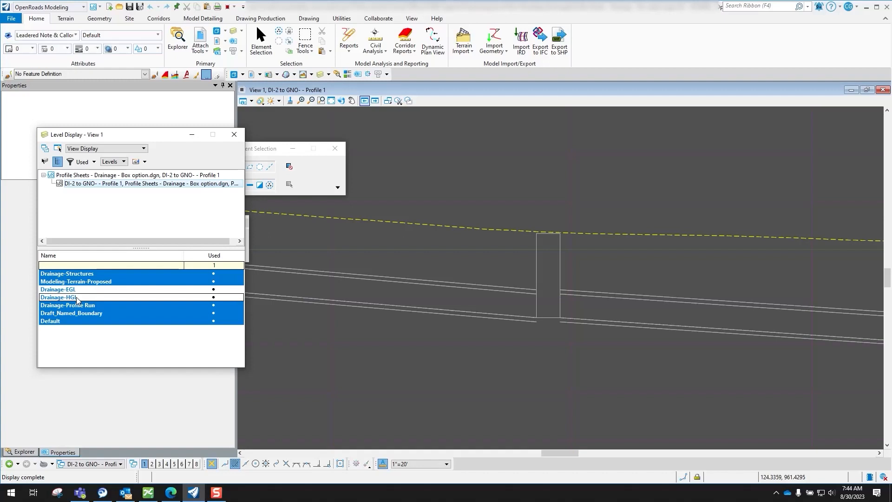
click(75, 290)
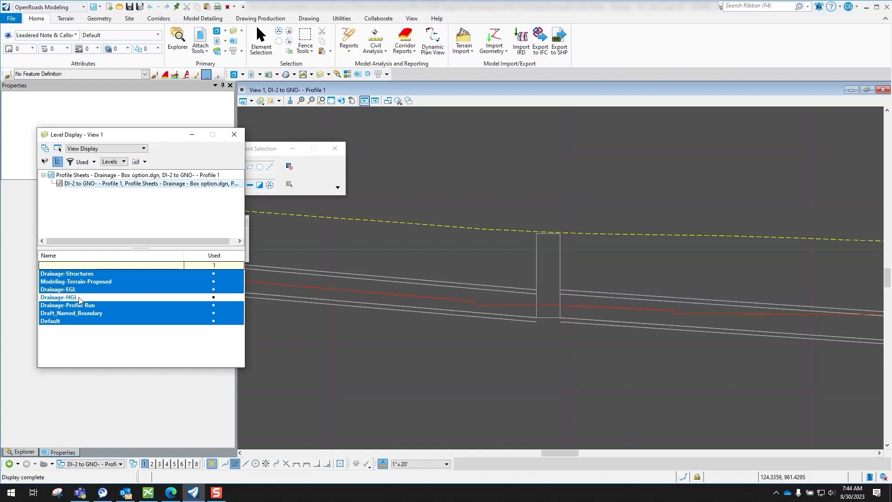
click(77, 298)
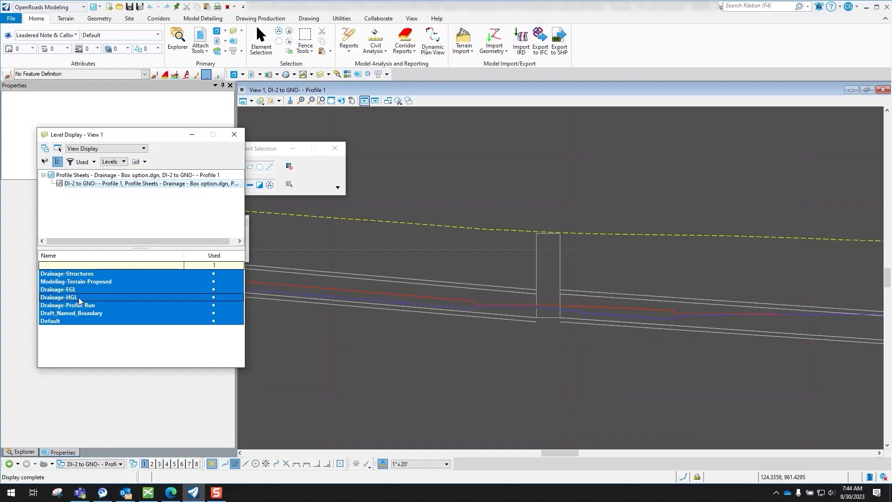
click(234, 134)
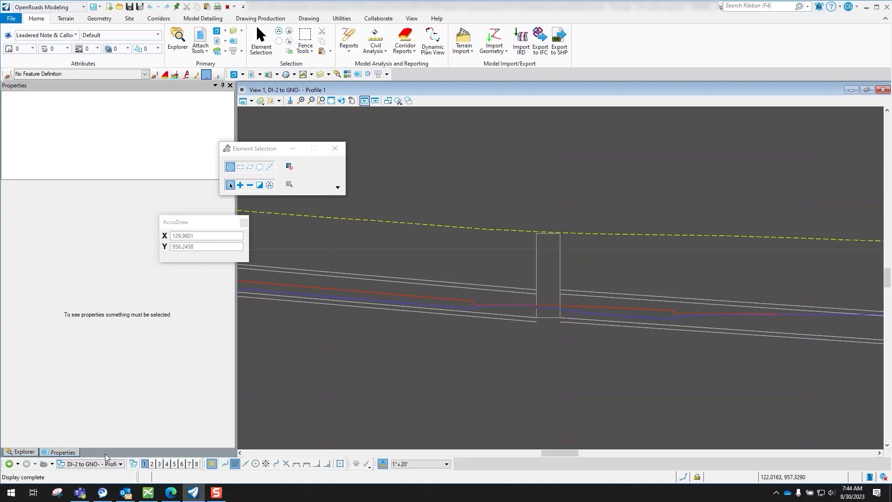
- Switch to the Default view and expand the Feature Definitions of Profile Sheets - Drainage - Box option.dgn in OpenRoads Standards
click(95, 464)
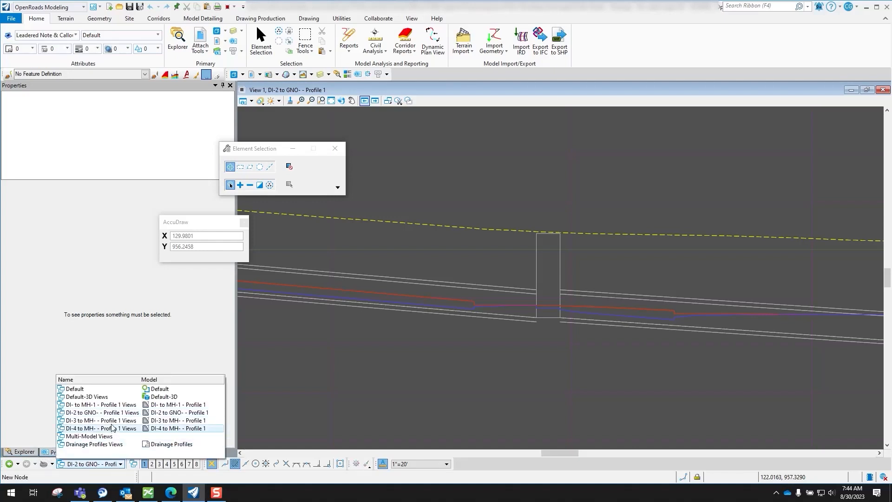
click(86, 392)
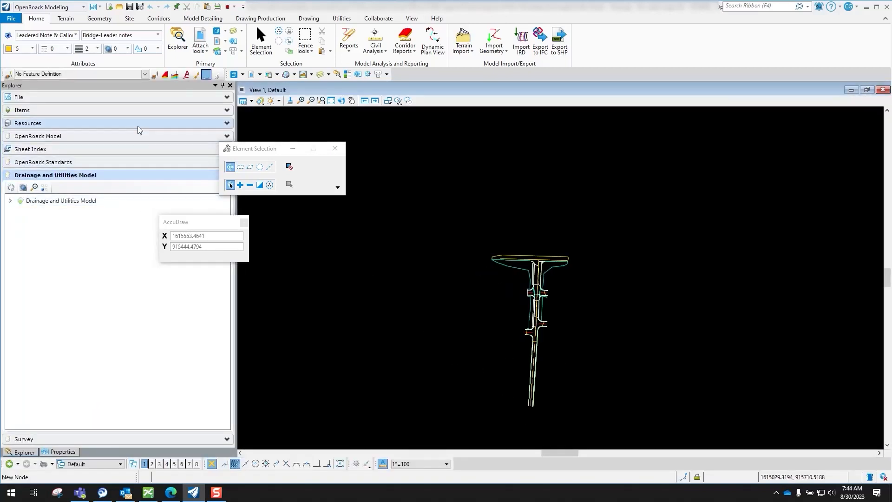
click(44, 174)
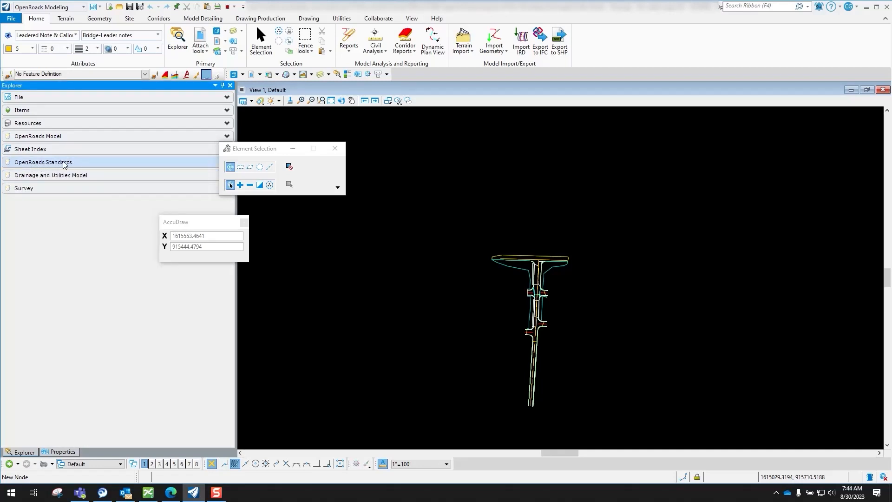
click(65, 164)
click(10, 188)
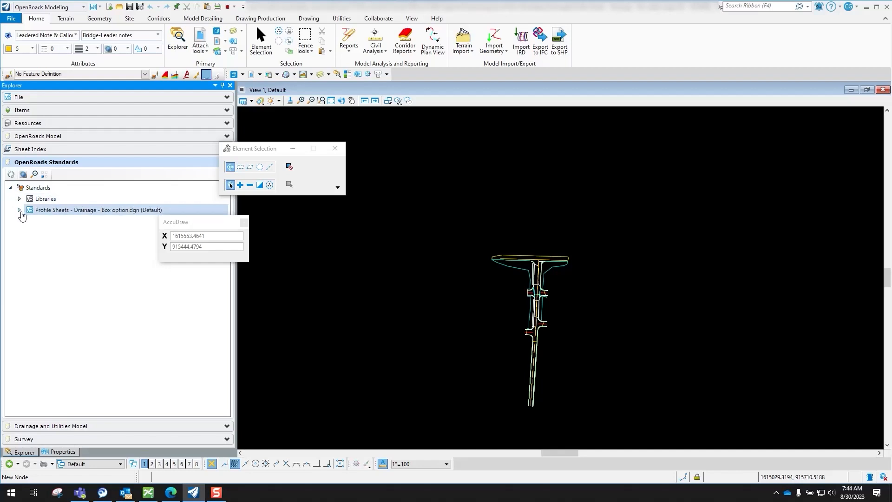
click(20, 210)
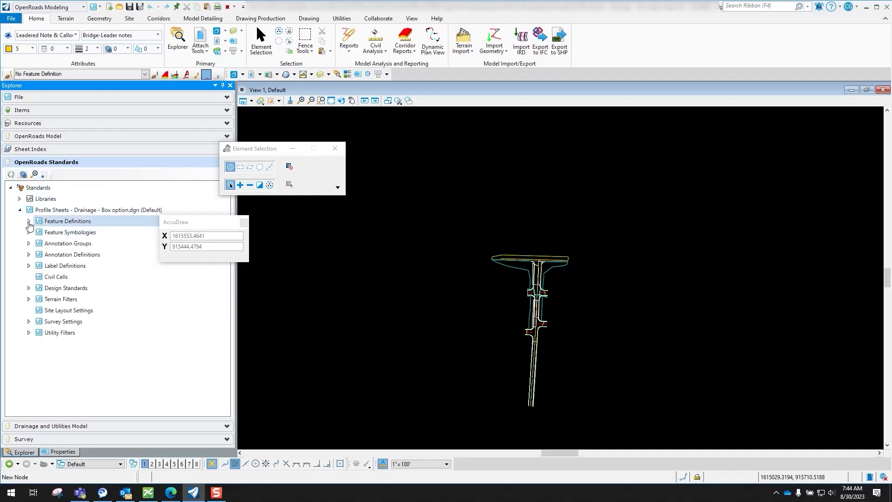
click(28, 221)
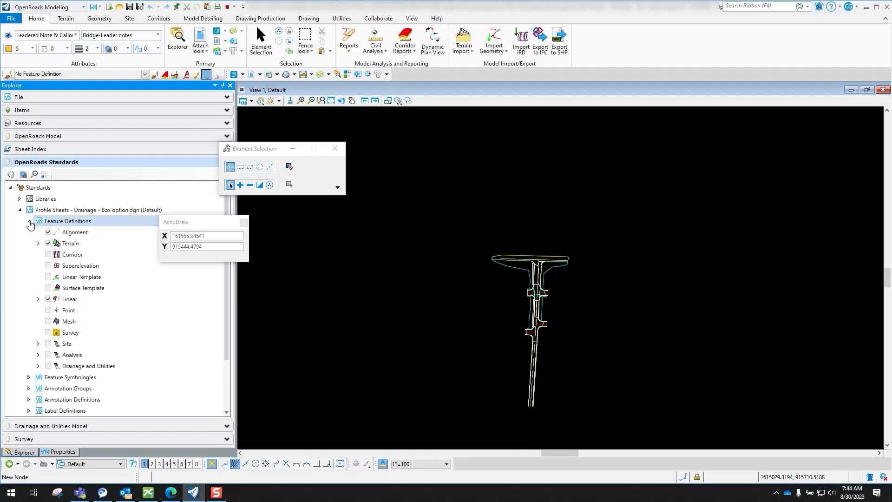
- Open the properties of the Circular - Concrete pipe feature definition under the StormWater drainage conduits
click(38, 366)
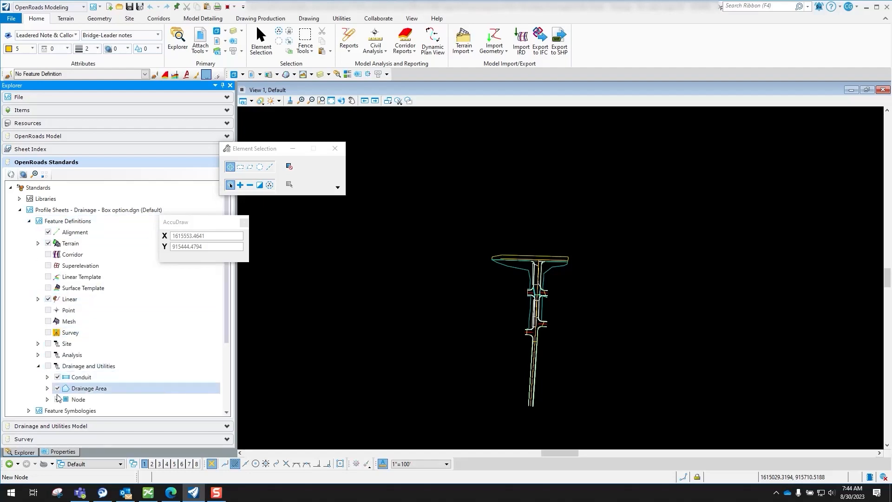
click(48, 377)
scroll(69, 301, down, 5)
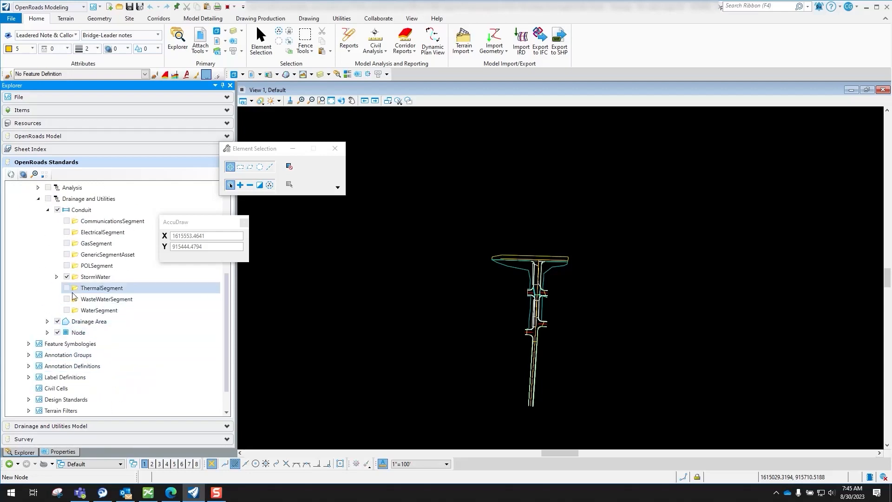
click(56, 277)
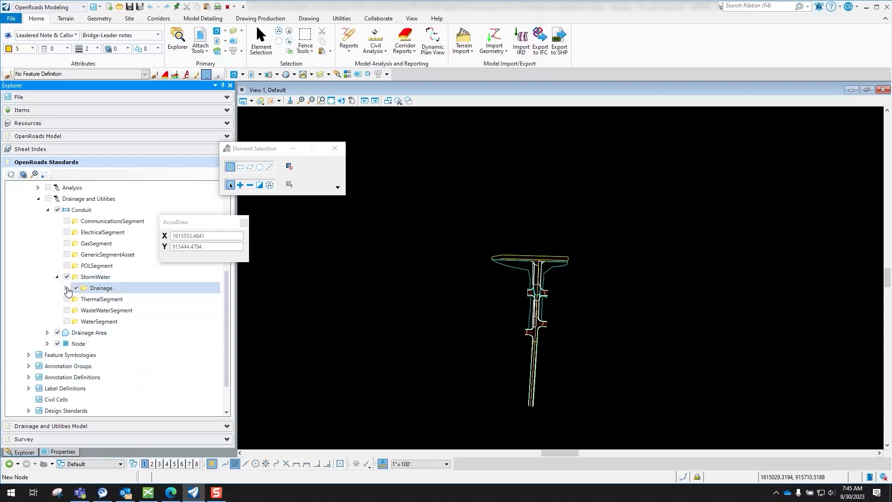
click(66, 288)
click(75, 310)
click(106, 322)
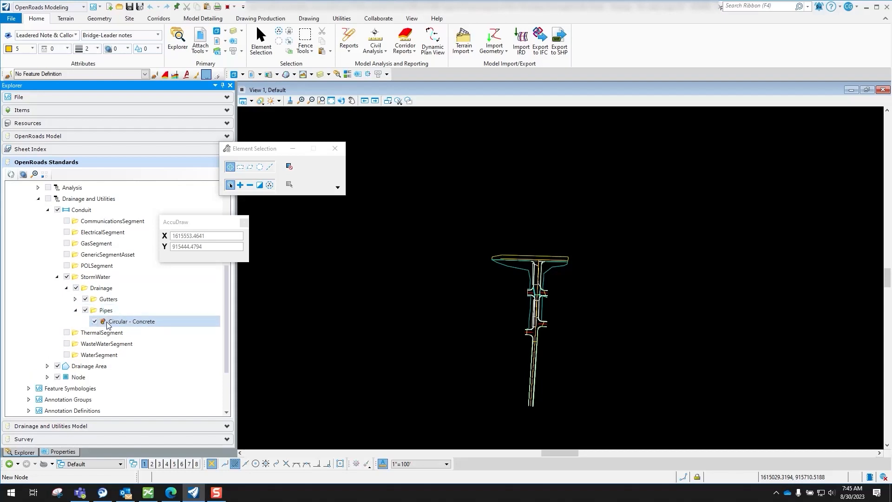
right_click(128, 324)
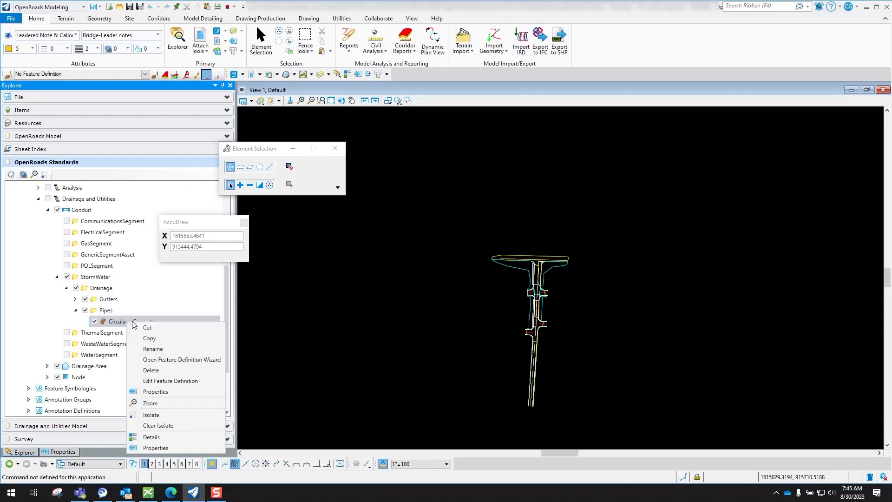
click(162, 393)
- Set both Display HGL and Display EGL to False for the Circular - Concrete feature definition
scroll(147, 300, down, 2)
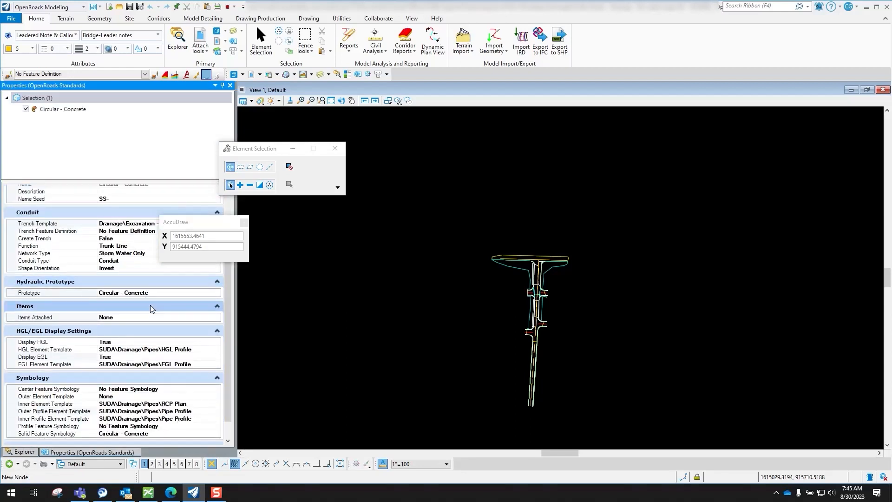
scroll(150, 307, up, 2)
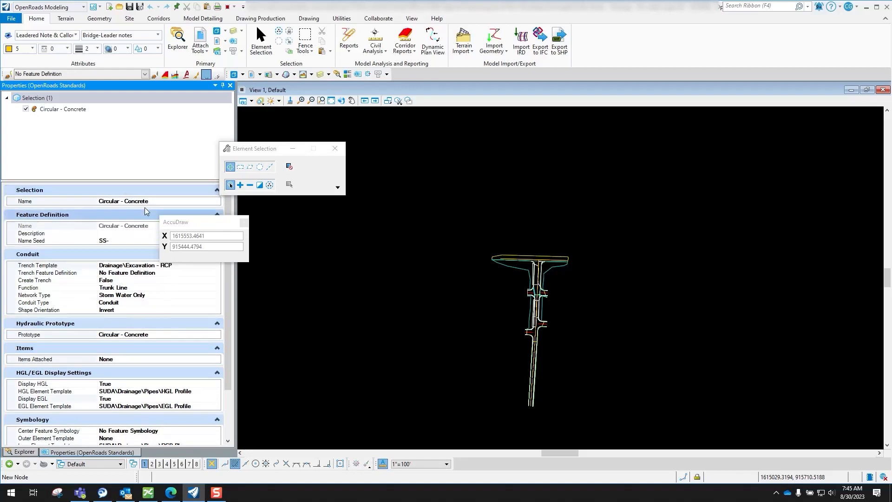
scroll(169, 337, down, 3)
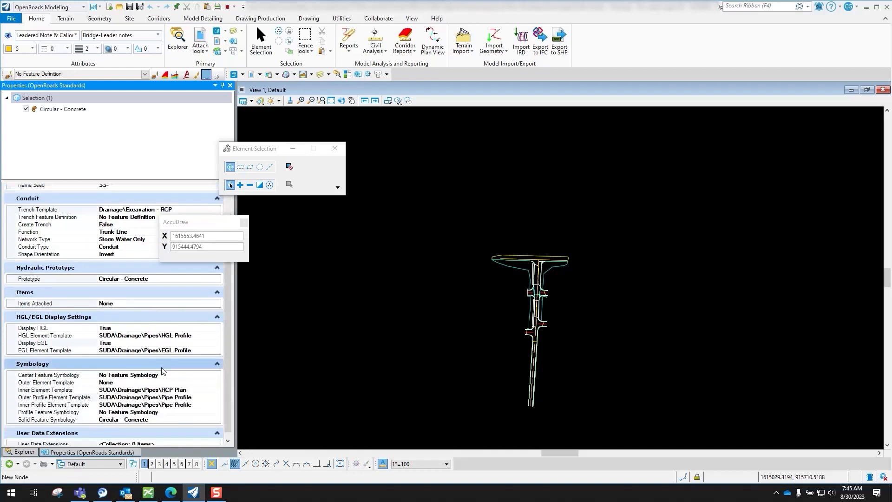
scroll(139, 353, down, 1)
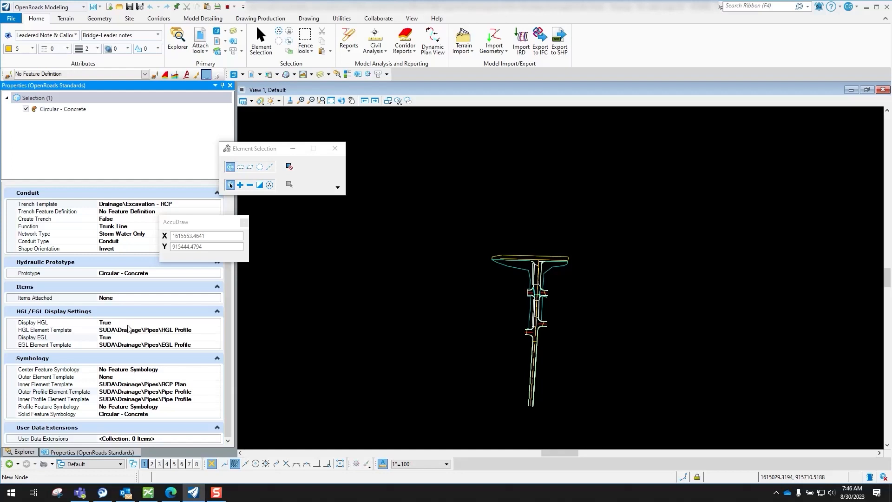
click(131, 322)
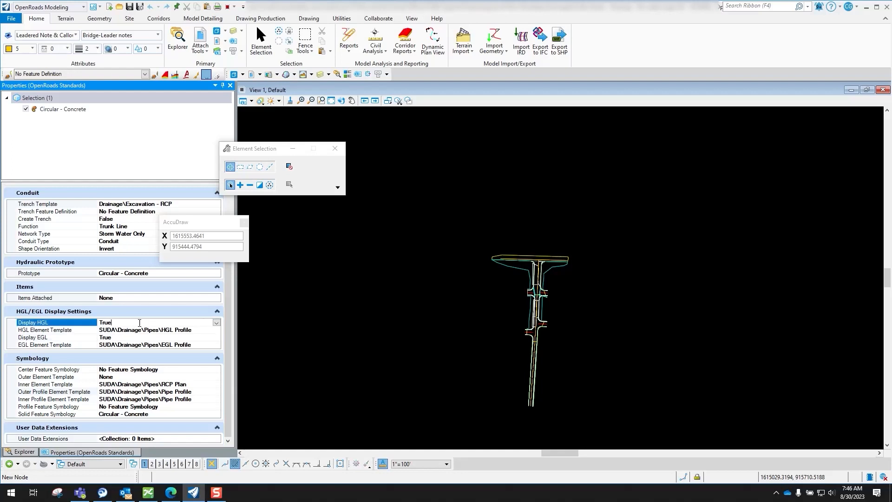
click(216, 323)
click(117, 330)
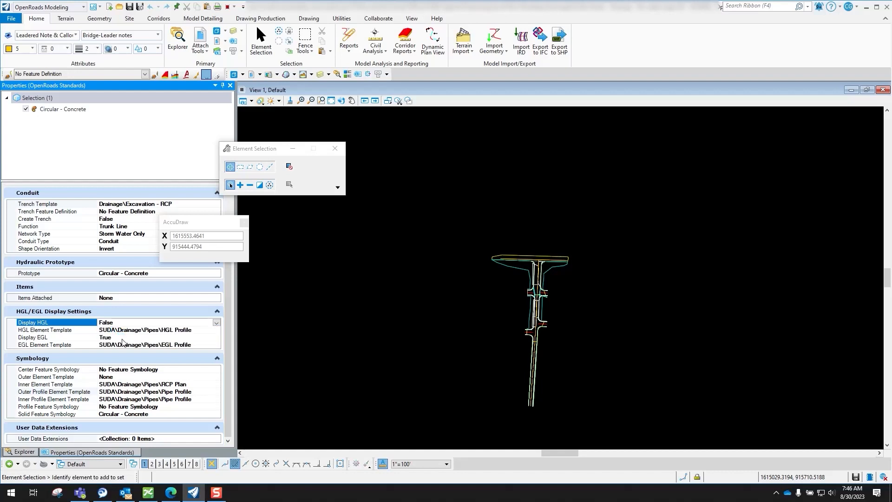
click(123, 339)
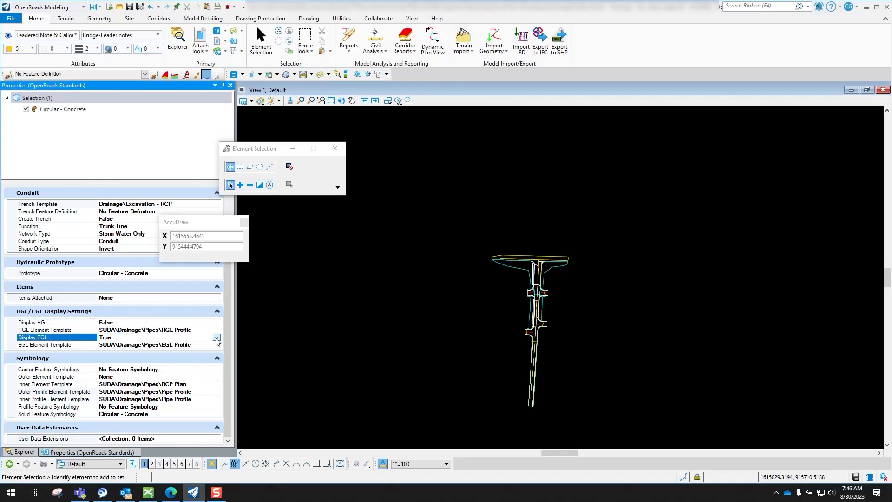
click(217, 337)
click(117, 345)
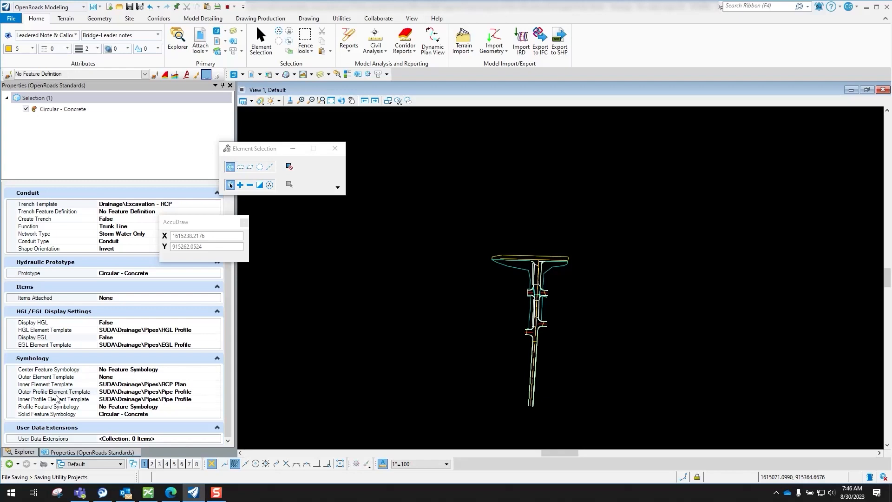
- Return to the DI-2 to GNO- Profile 1 view to check the HGL and EGL lines
click(94, 465)
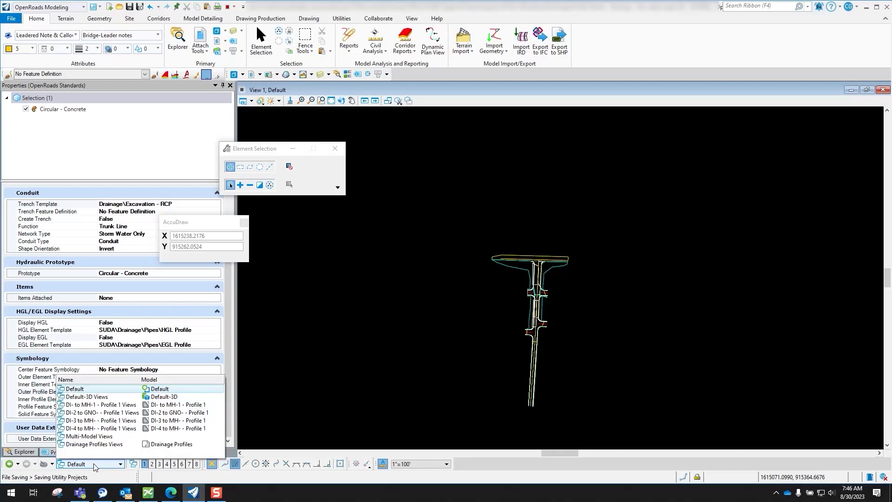
click(158, 413)
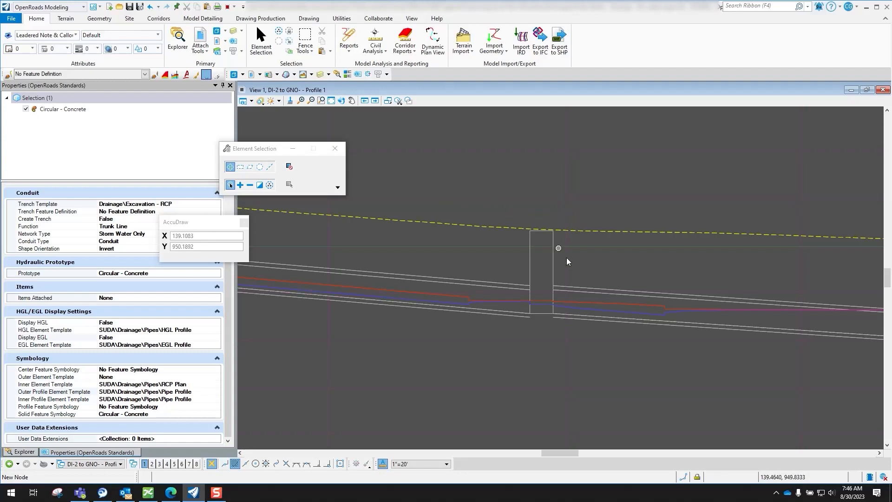
- Set the Outer Profile Element Template of the Circular - Concrete feature definition to None
scroll(570, 296, up, 3)
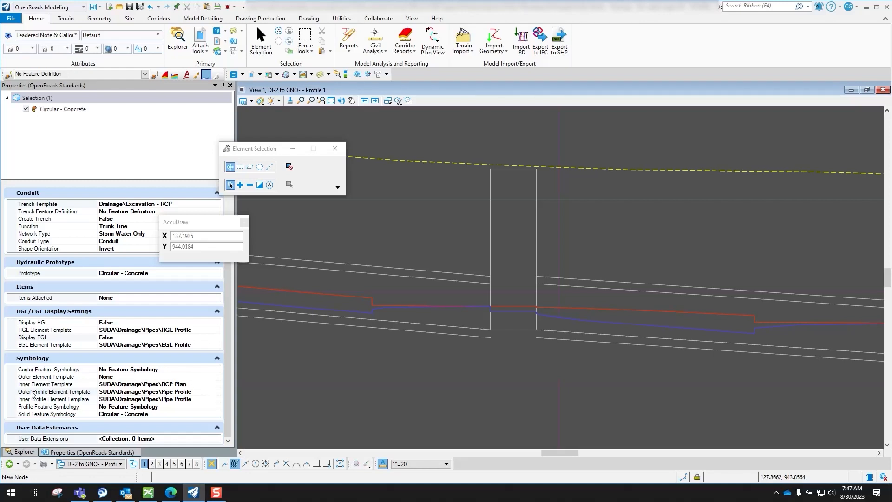
click(194, 393)
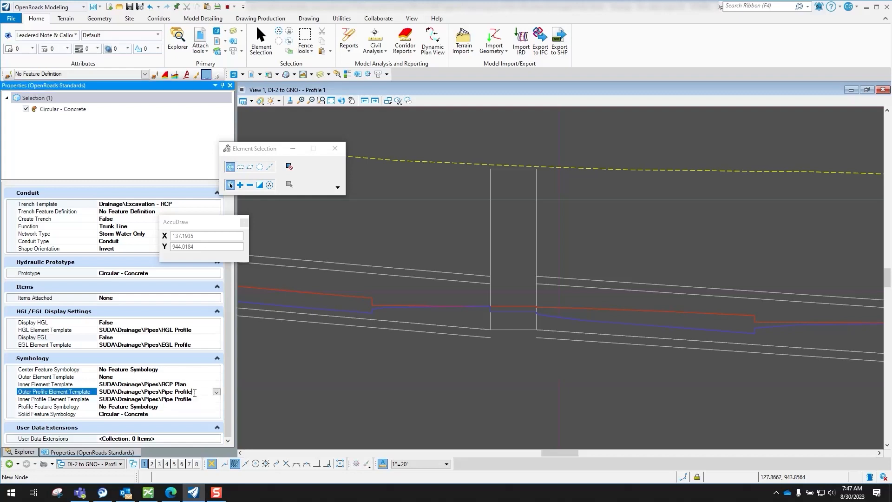
click(216, 392)
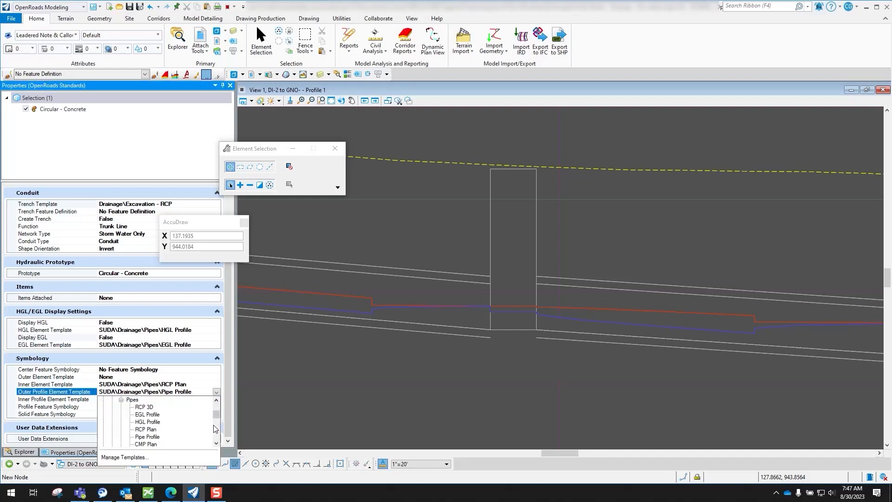
drag(216, 413, 217, 403)
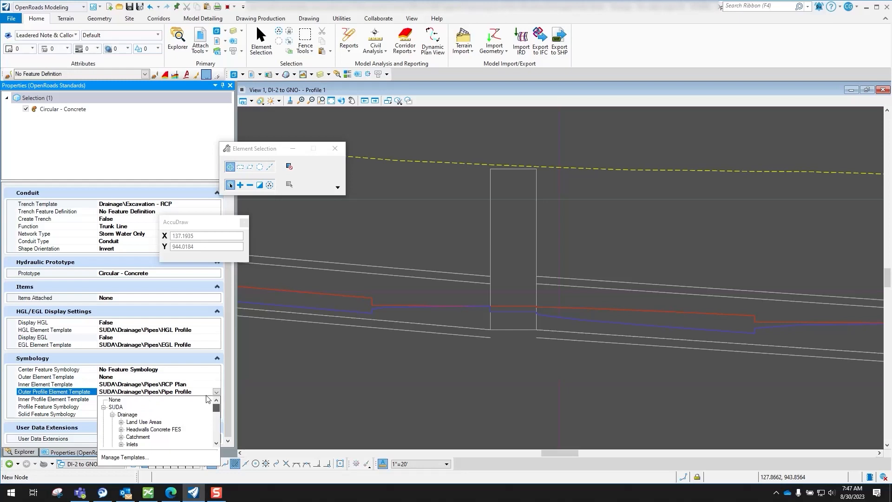
click(114, 400)
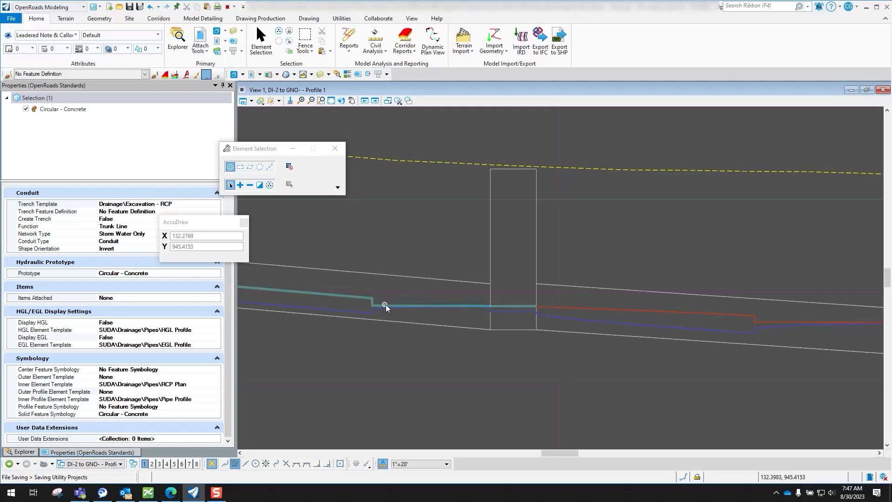
- Regenerate the DI-2 to GNO- profile run under Profile Sheets - Drainage - Box option.dgn in the Drainage and Utilities Model
scroll(440, 306, down, 3)
scroll(435, 306, up, 3)
scroll(435, 305, up, 1)
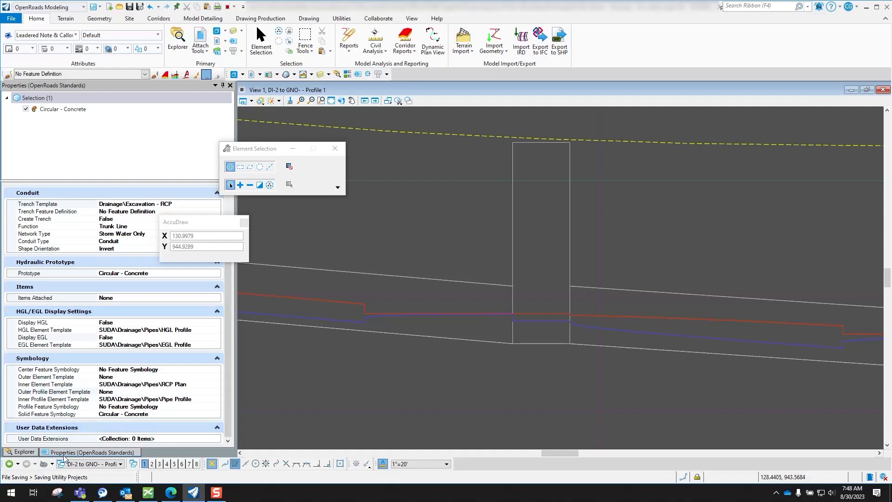
click(22, 453)
scroll(111, 348, down, 2)
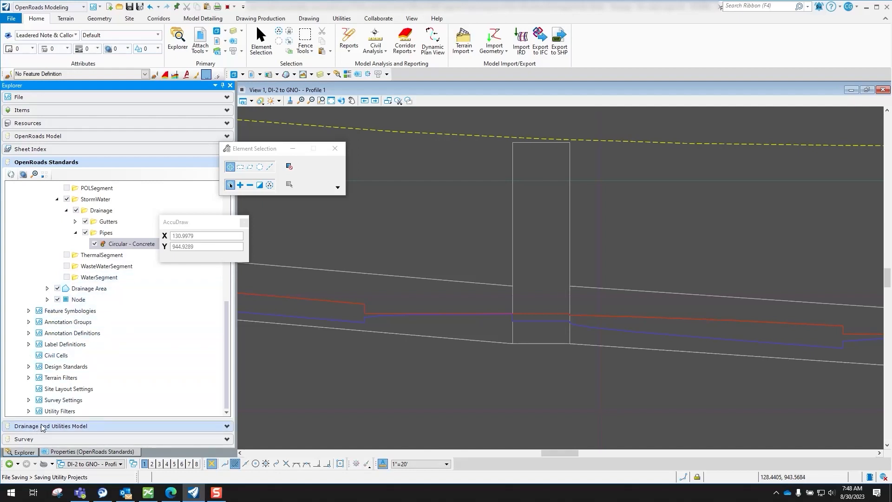
click(55, 426)
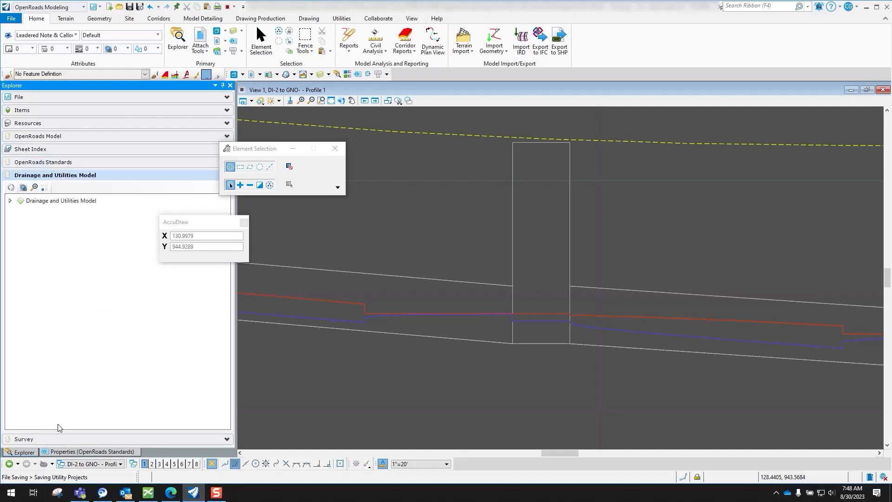
click(9, 200)
click(20, 212)
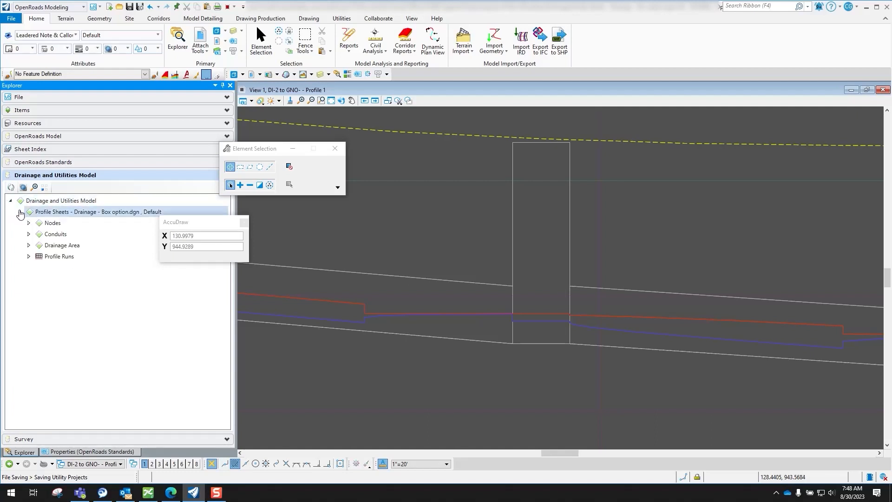
click(28, 256)
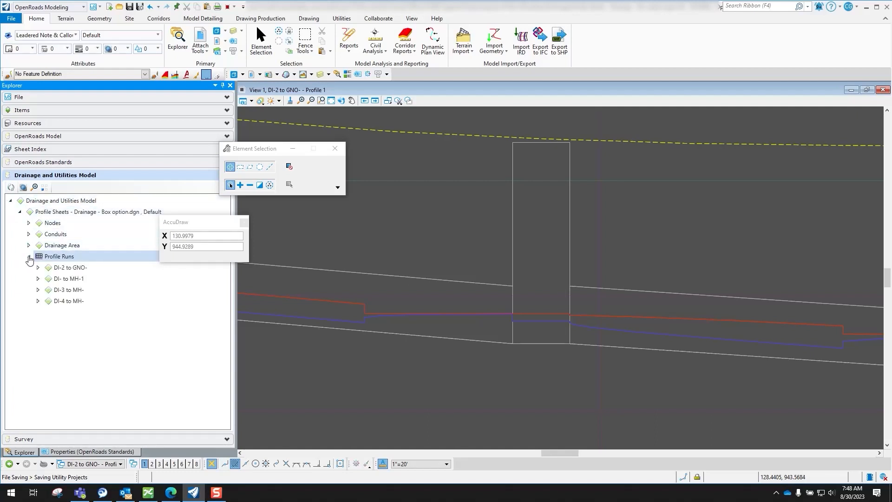
right_click(78, 268)
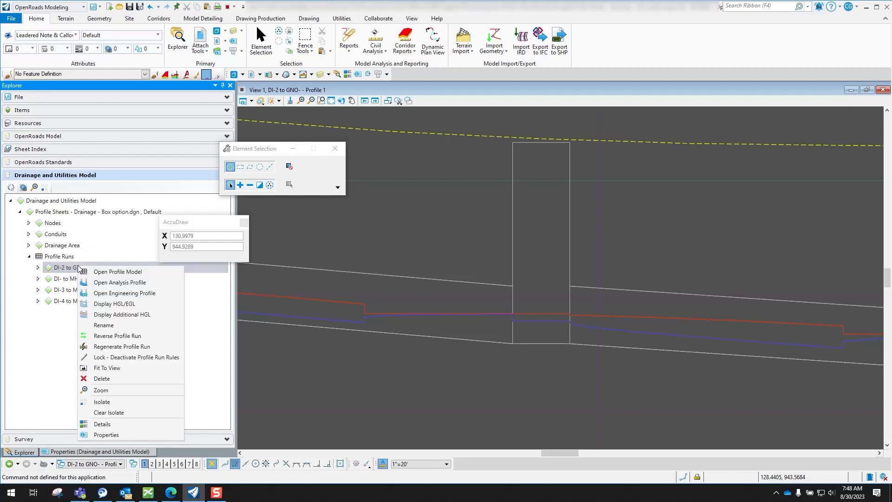
click(128, 348)
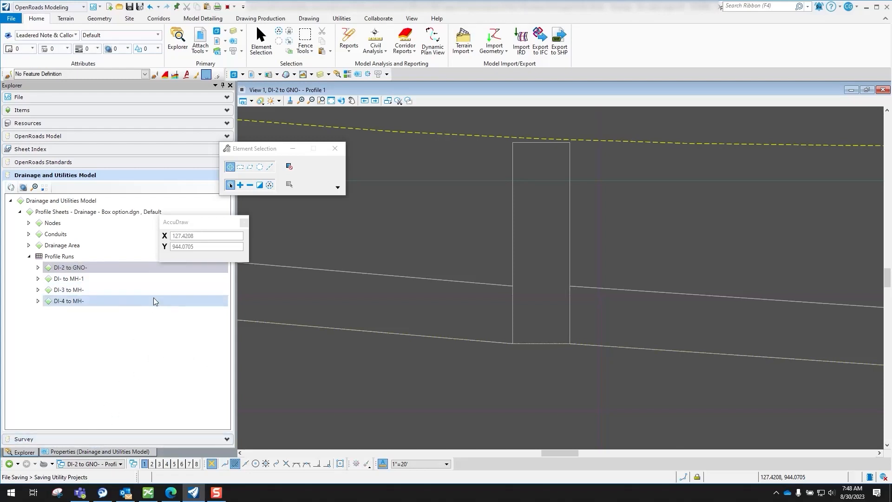
- Inspect the DI-2 to GNO- profile, selecting a structure and the adjacent pipe to check how they are drawn
scroll(587, 270, down, 5)
scroll(508, 284, down, 2)
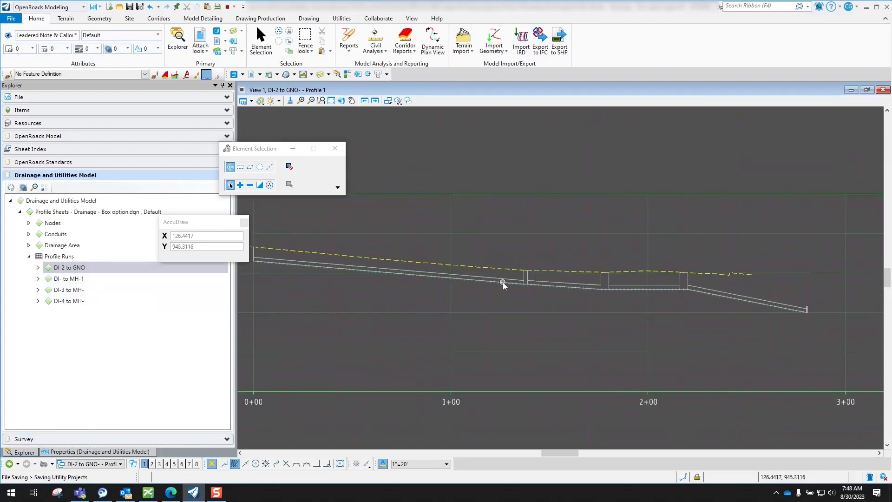
scroll(557, 280, down, 2)
scroll(495, 255, up, 3)
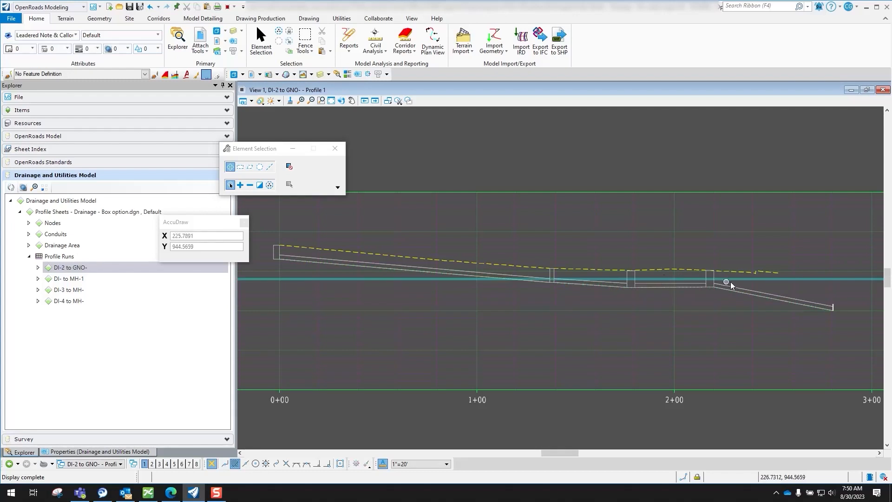
scroll(737, 280, up, 3)
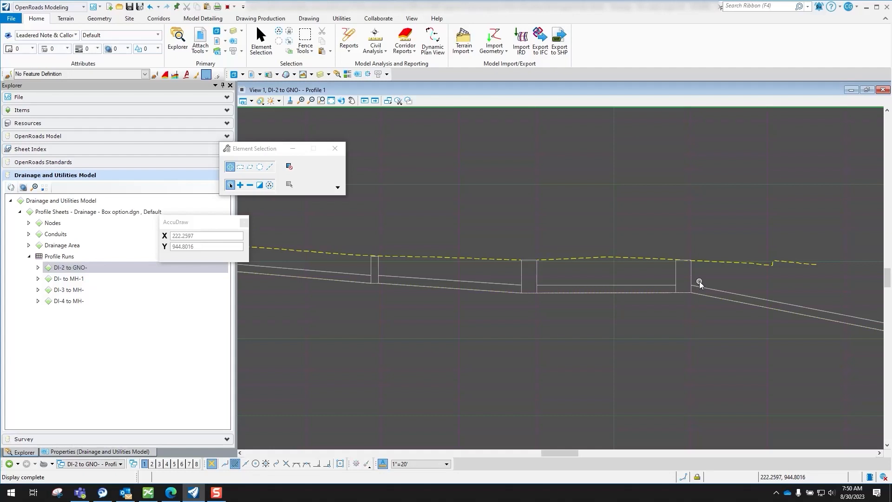
click(522, 272)
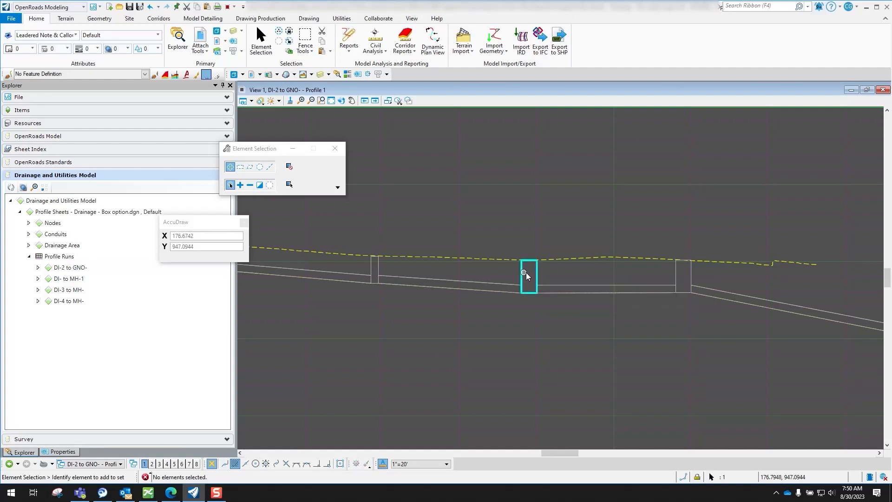
click(559, 285)
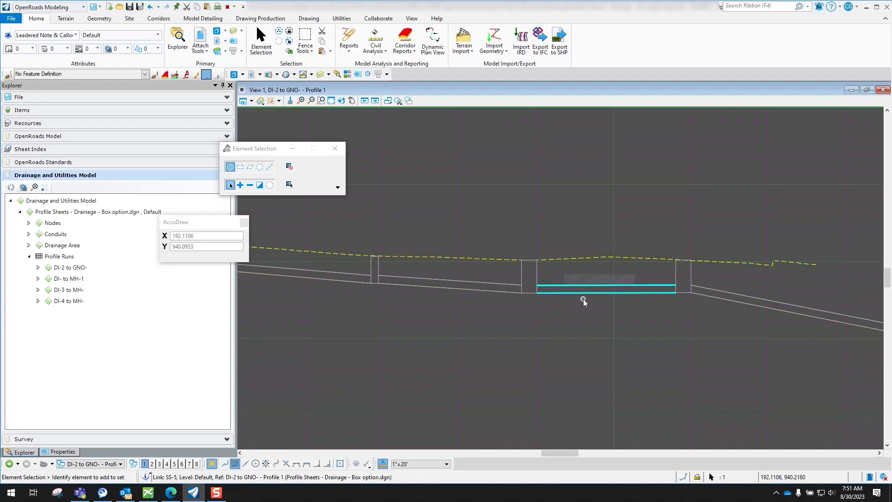
click(570, 225)
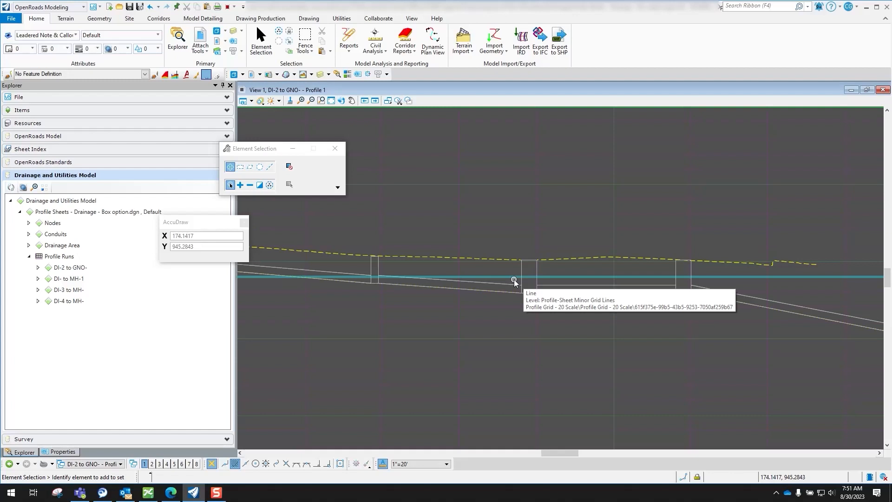
- Switch to the MoDOT CADD Detailing Standards workflow and activate the A (2 x 2) side view drop inlet cell for placement
scroll(593, 215, down, 1)
scroll(386, 260, up, 2)
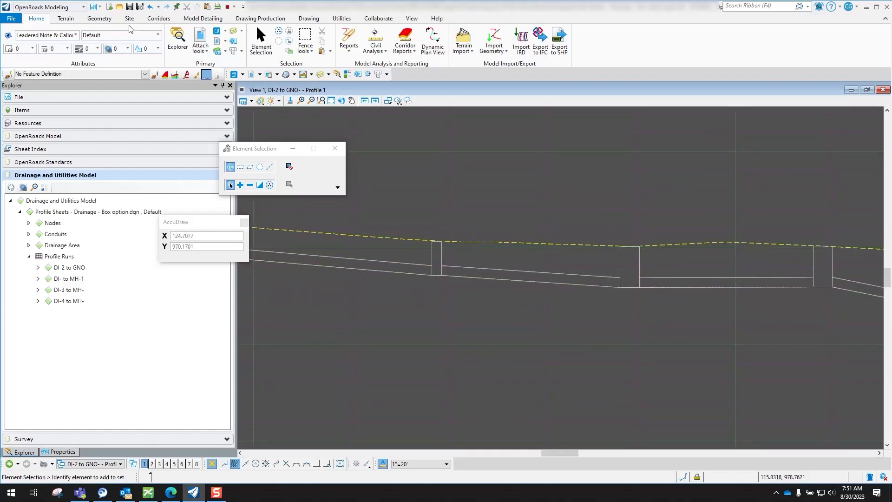
click(59, 8)
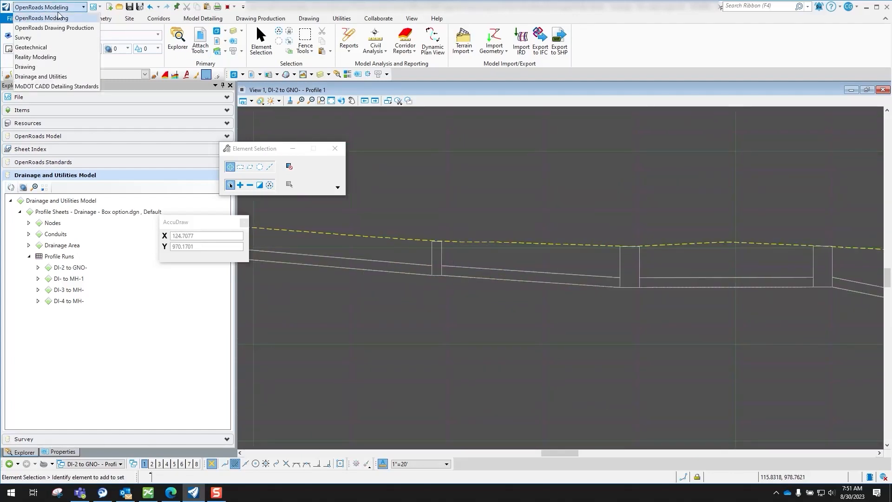
click(43, 87)
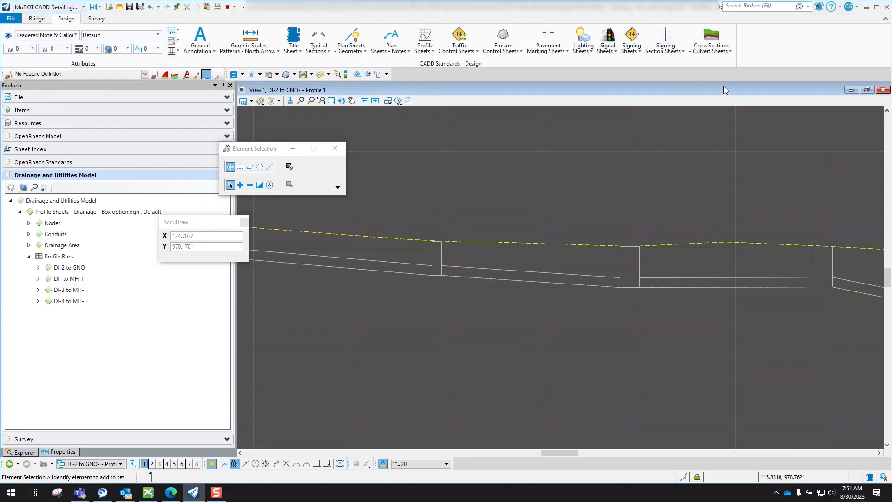
click(716, 51)
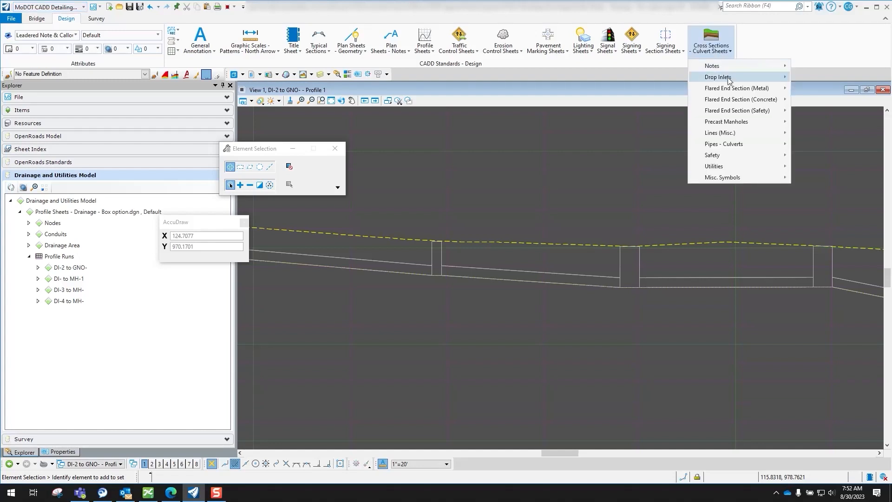
mouse_move(728, 80)
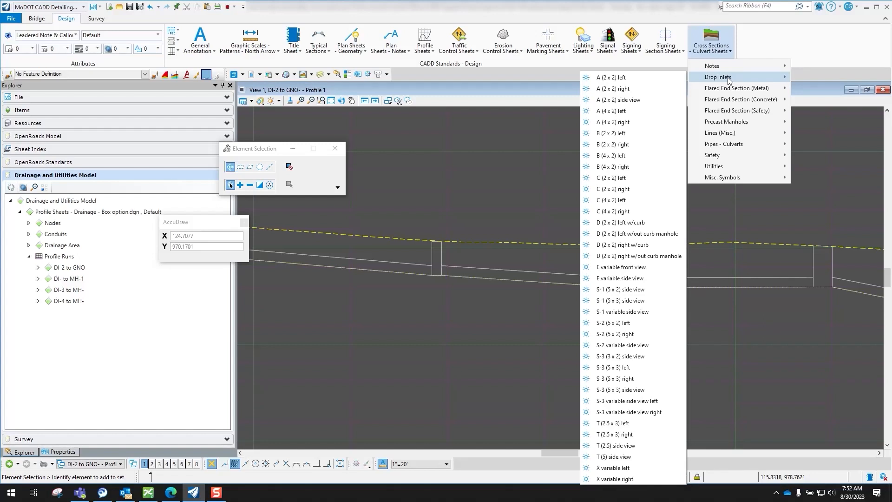
click(634, 100)
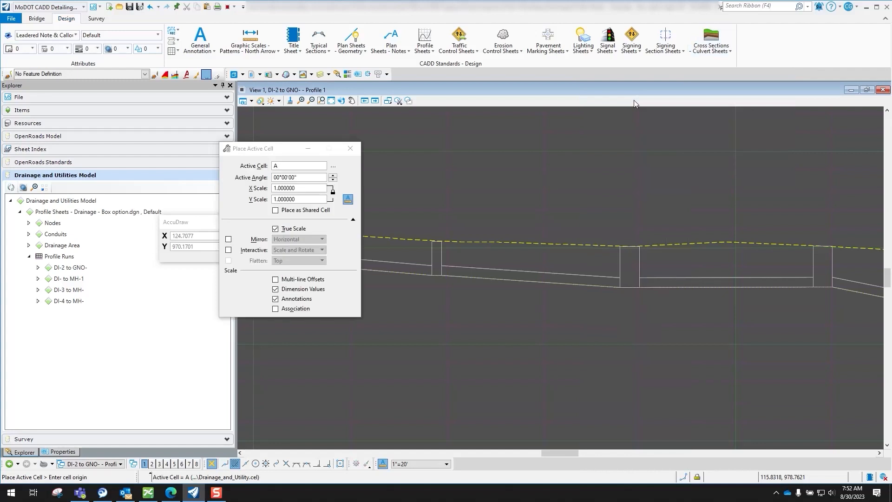
- Place the drop inlet side view cell below the structure between 1+00 and 2+00 and at the structure near 0+00
scroll(431, 258, up, 4)
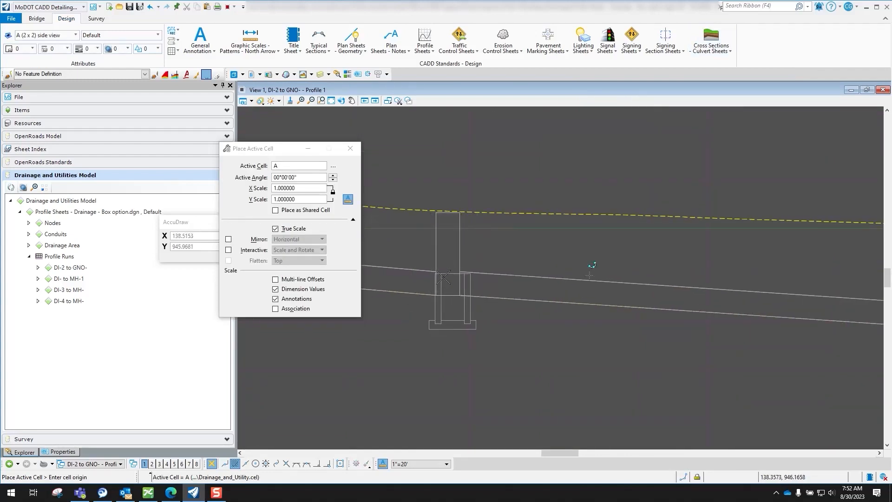
scroll(441, 286, down, 5)
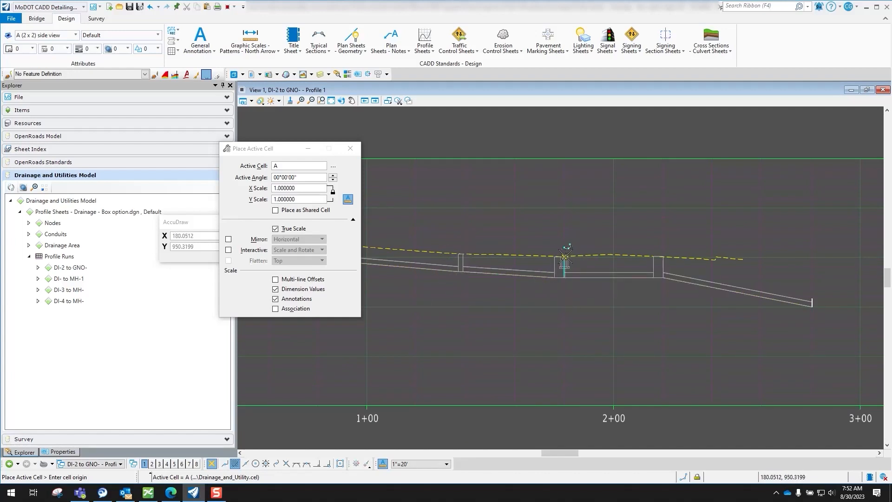
scroll(457, 264, up, 4)
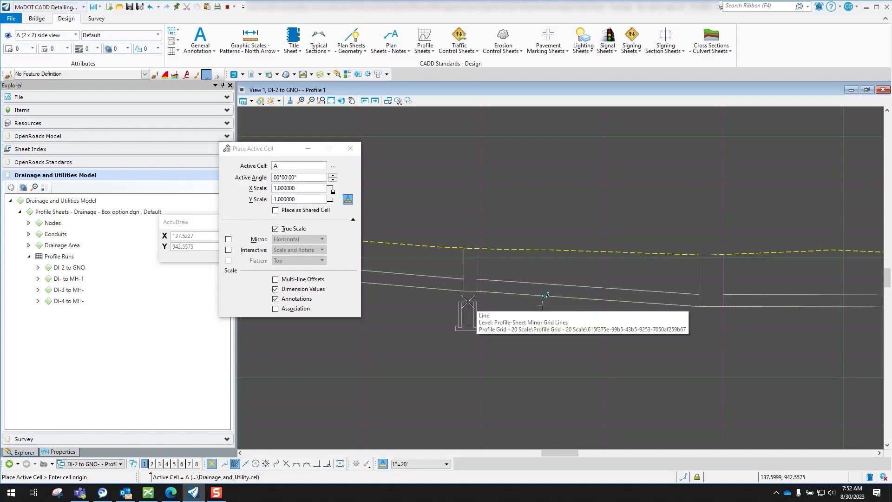
click(468, 301)
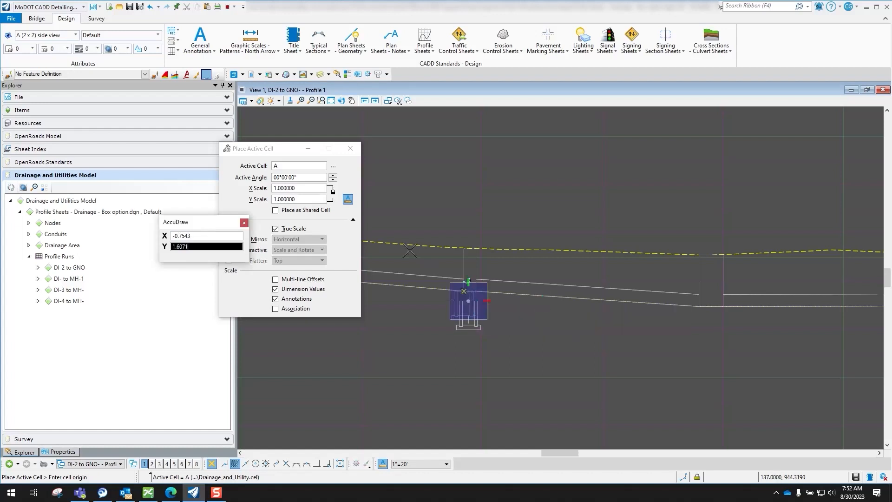
drag(287, 151, 513, 135)
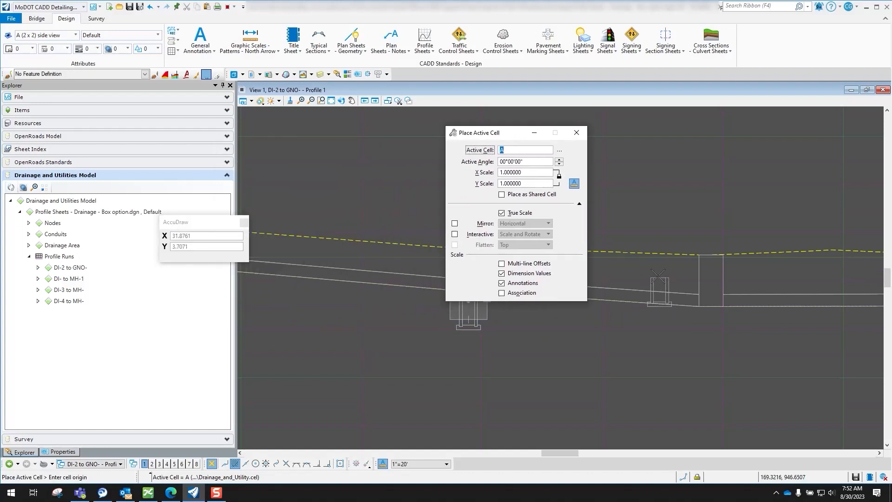
scroll(657, 275, down, 3)
scroll(320, 268, up, 3)
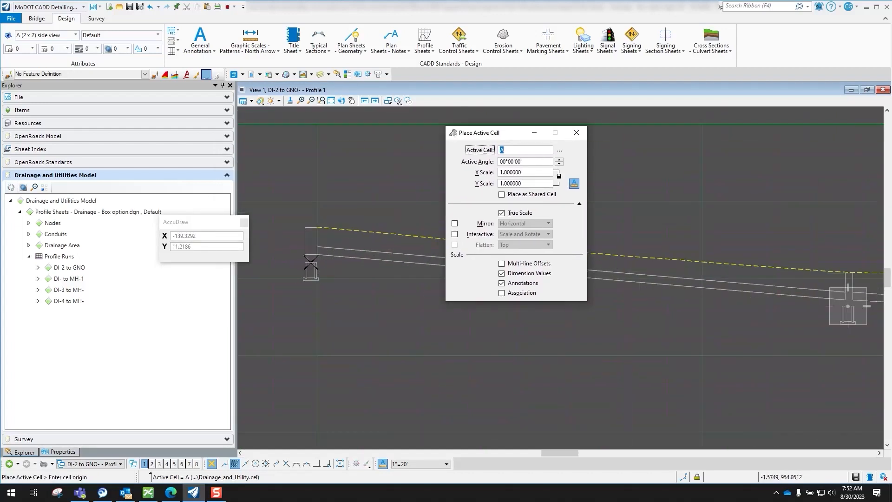
scroll(298, 297, down, 3)
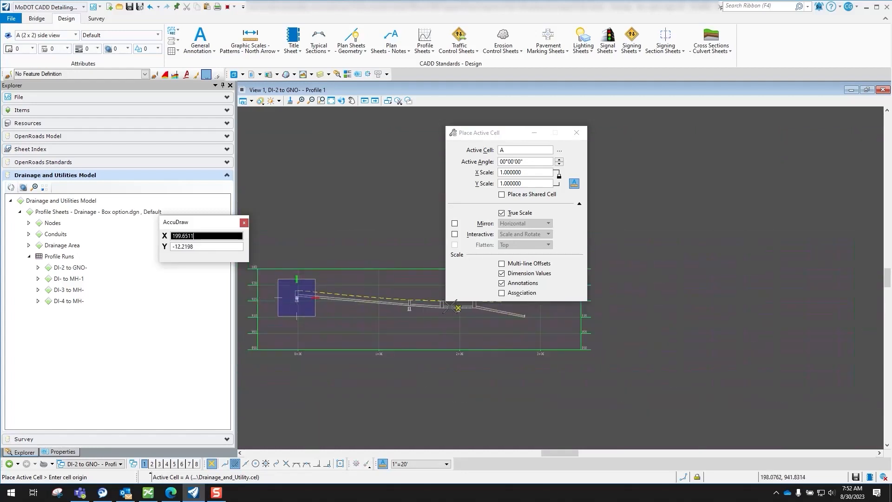
scroll(481, 311, up, 3)
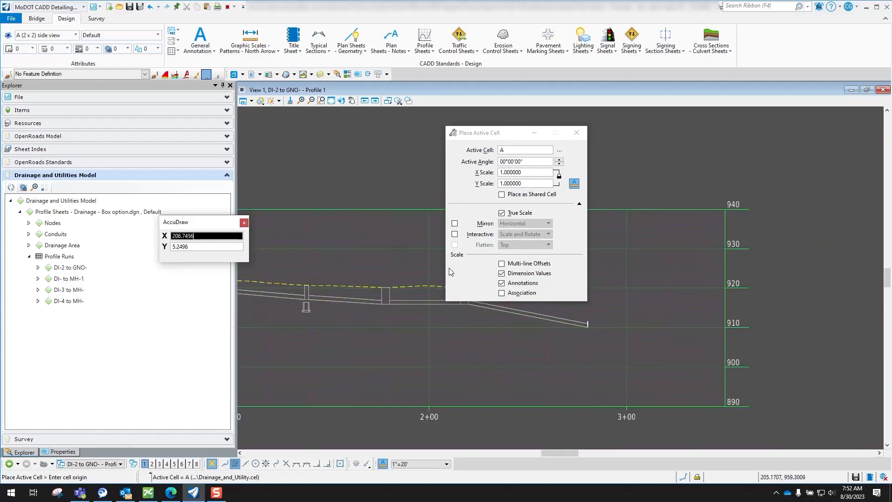
- Place the Manhole 4' (Paved) cell below each of the two structures on either side of 2+00
drag(502, 133, 600, 133)
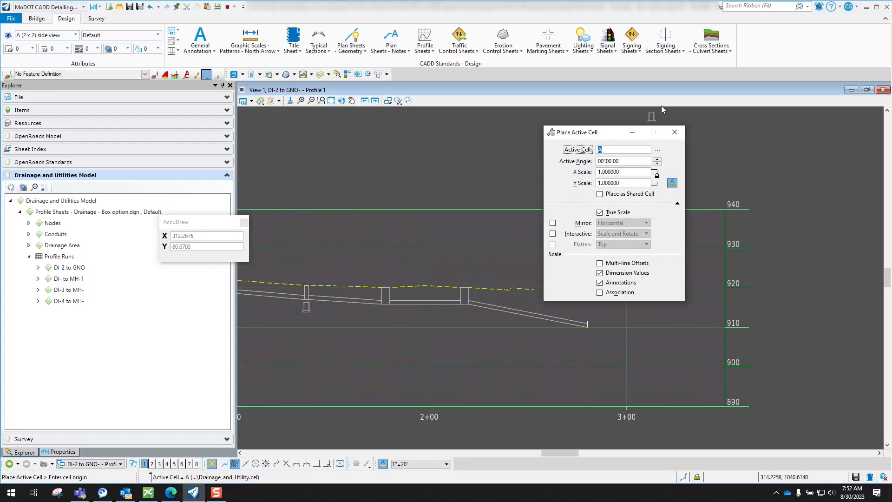
click(717, 45)
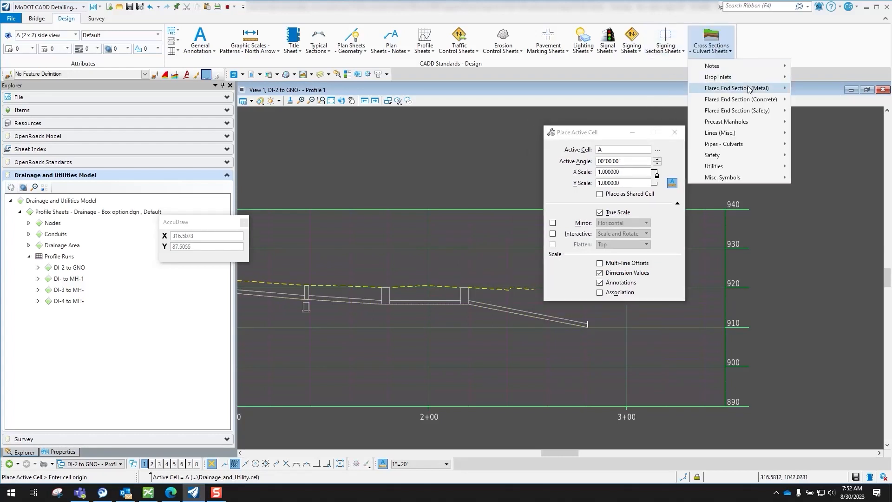
mouse_move(749, 93)
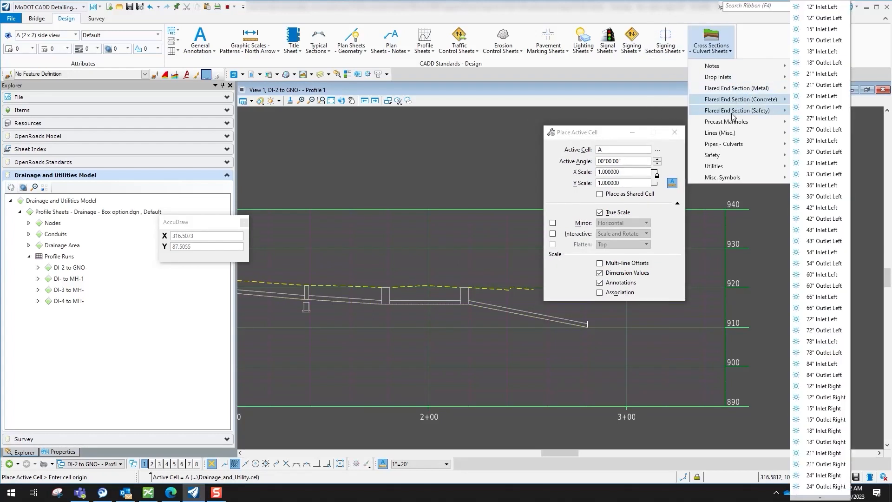
mouse_move(734, 122)
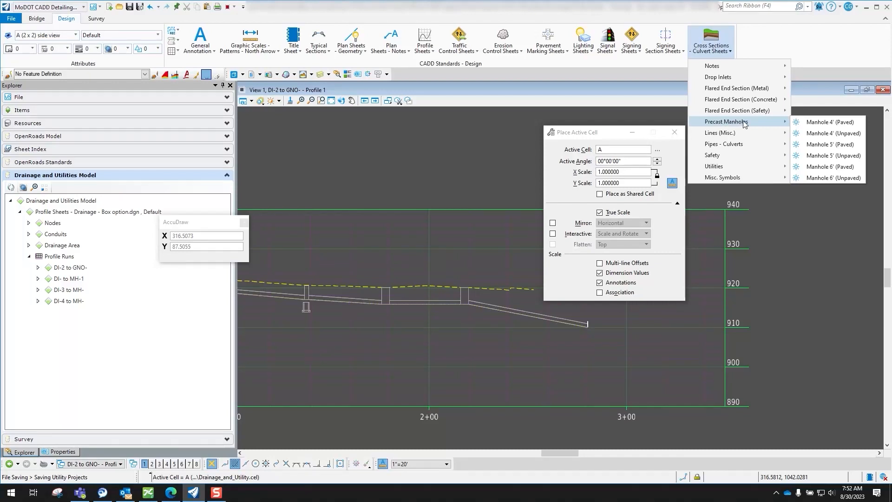
click(829, 123)
scroll(382, 305, up, 3)
scroll(382, 304, up, 1)
click(389, 318)
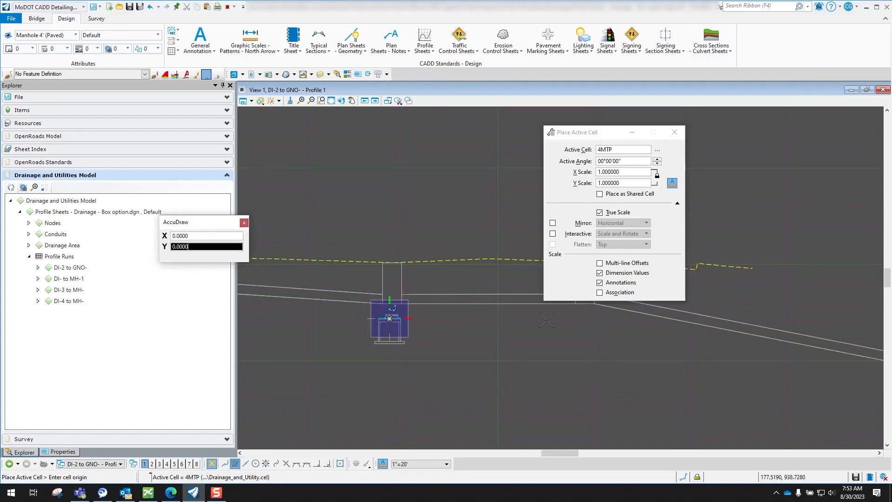
click(583, 318)
key(Escape)
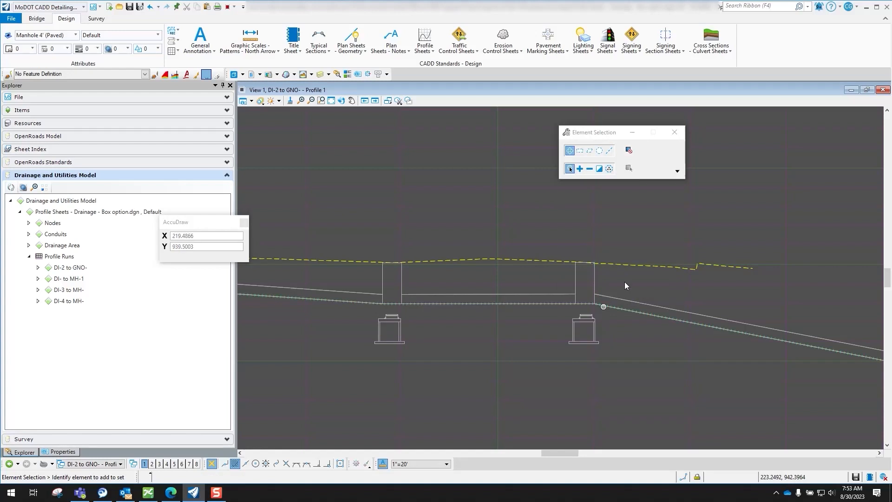
- Move the manhole cell just past 2+00 up so its inside floor sits on the bottom line of the structure above
scroll(561, 221, down, 5)
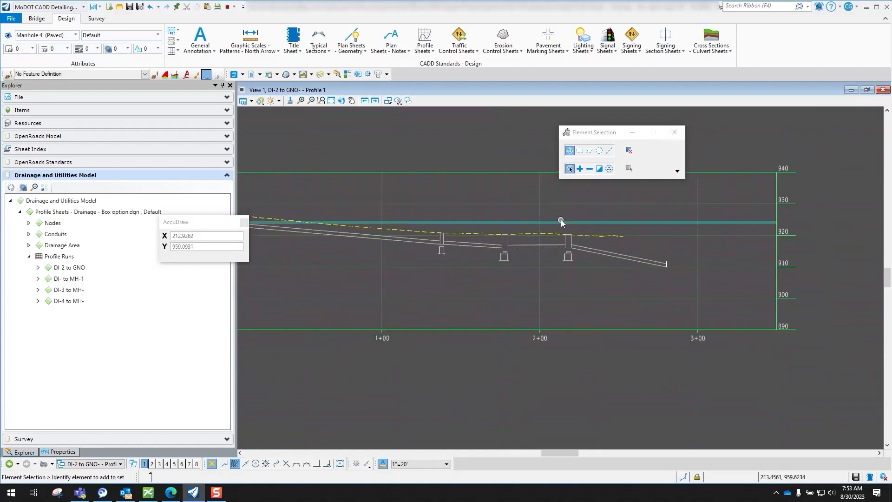
scroll(500, 227, down, 2)
scroll(508, 237, up, 4)
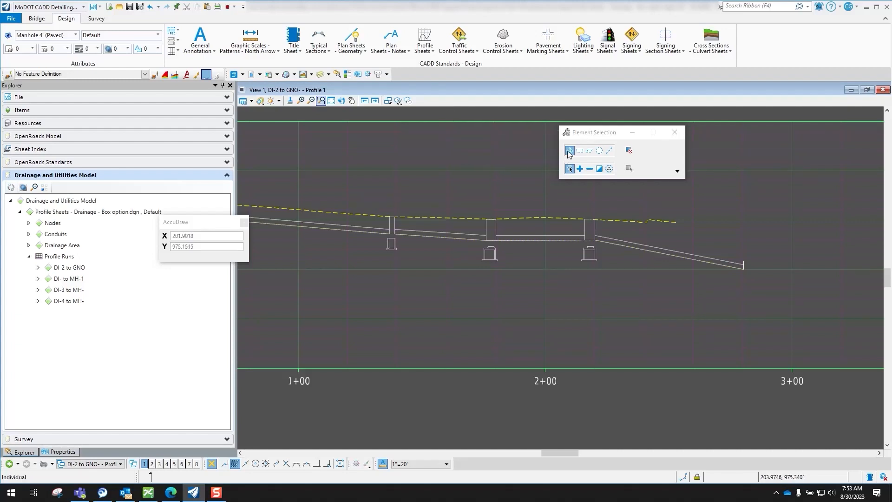
right_click(515, 163)
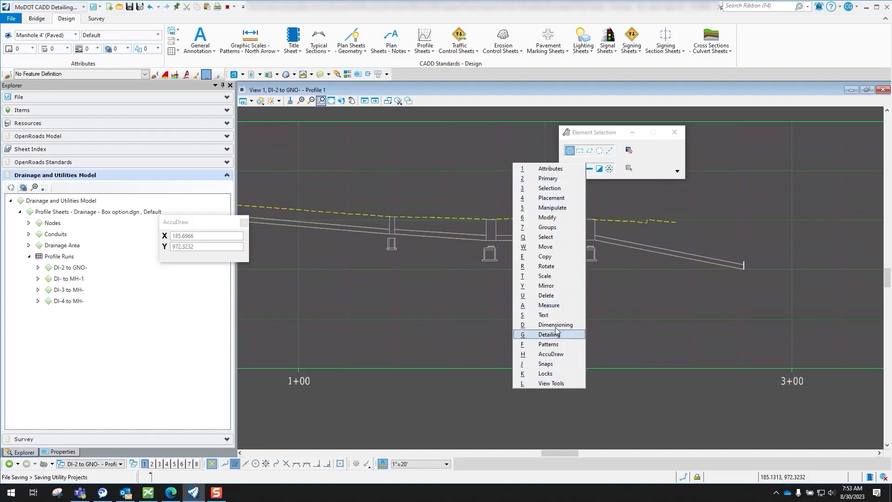
click(547, 247)
scroll(590, 246, up, 7)
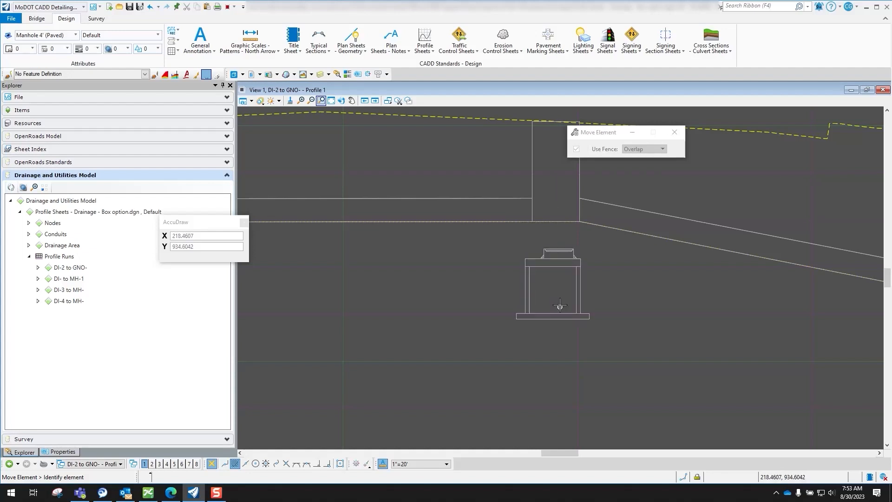
click(553, 313)
scroll(559, 239, up, 2)
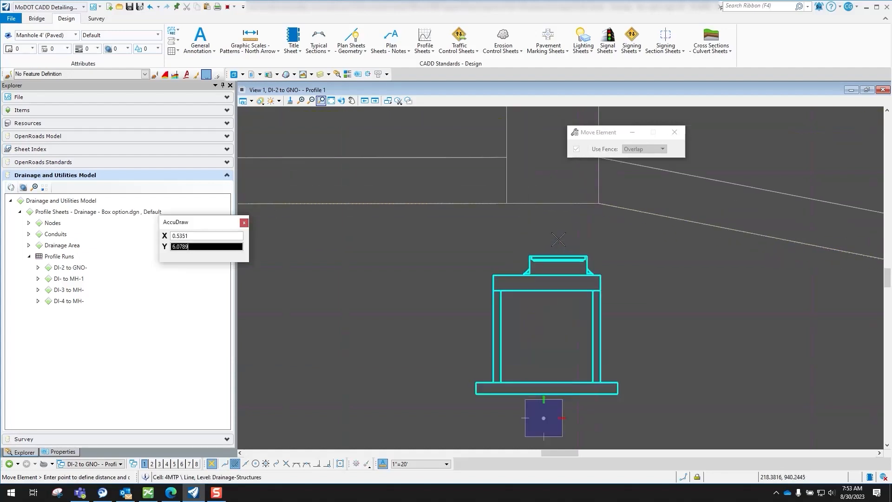
scroll(558, 239, up, 1)
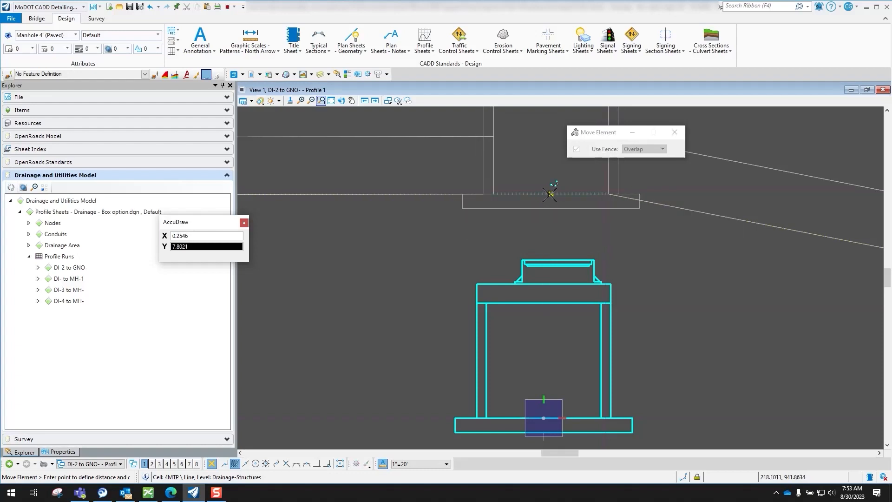
click(550, 194)
- Move the manhole cell just before 2+00 up so its inside floor meets the bottom of its structure
scroll(548, 274, down, 3)
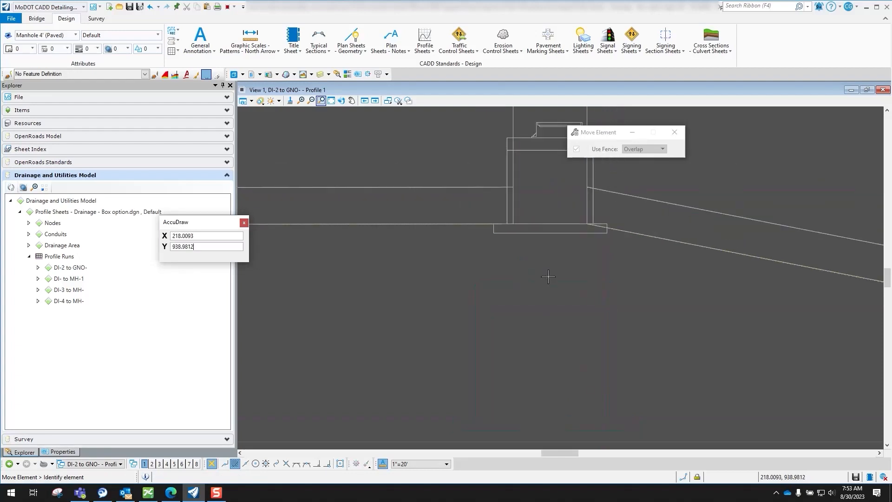
scroll(573, 229, up, 3)
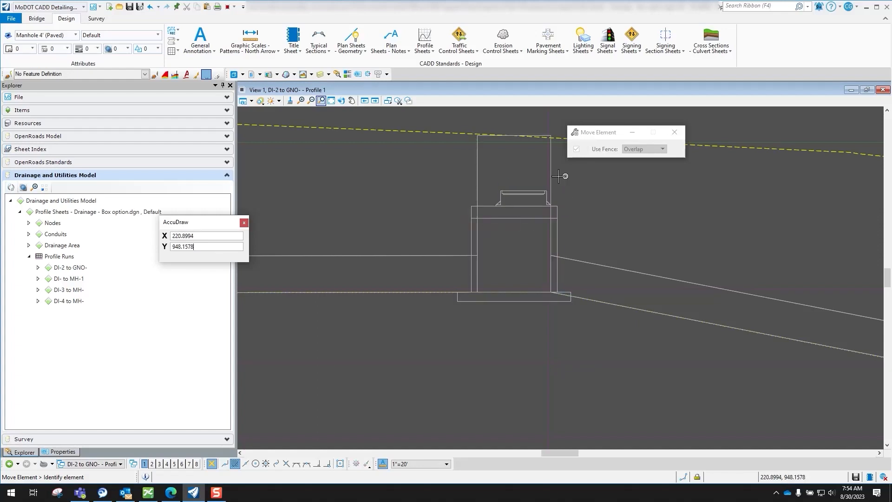
scroll(616, 259, down, 5)
scroll(347, 293, up, 4)
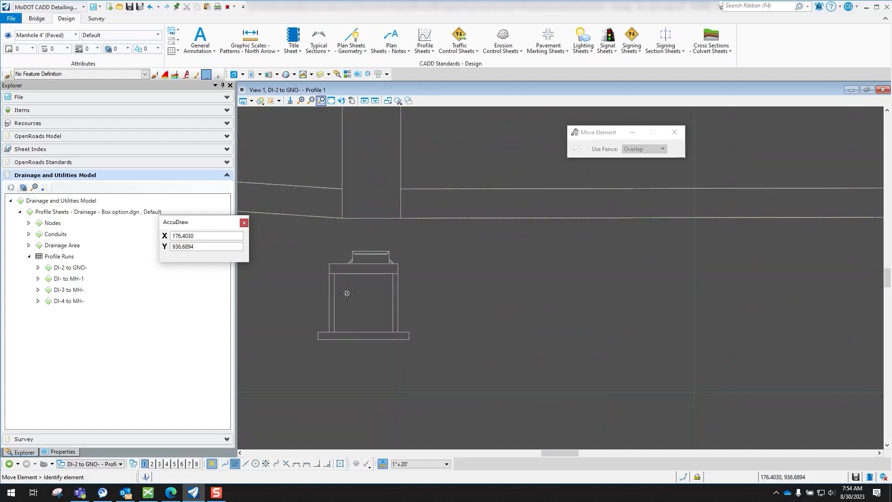
click(363, 332)
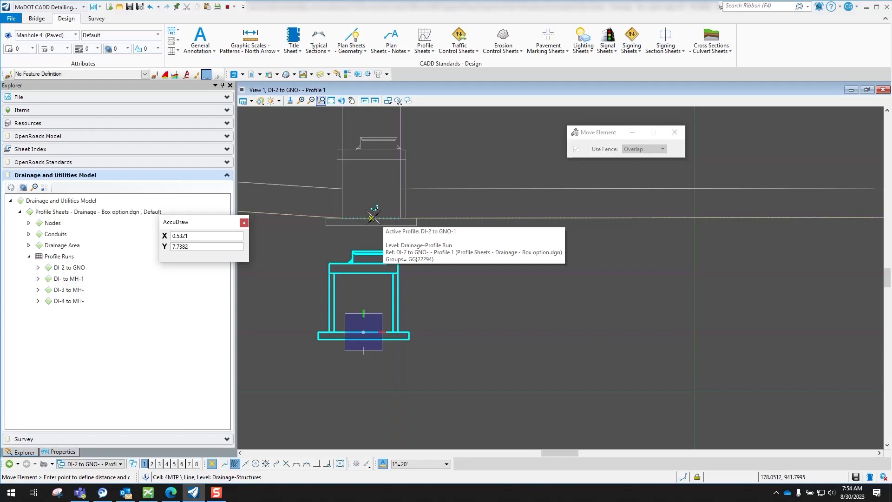
click(371, 217)
- Move the drop inlet cell between 1+00 and 2+00 up to the bottom of the structure above it
scroll(343, 233, down, 3)
scroll(312, 248, up, 2)
scroll(313, 248, up, 1)
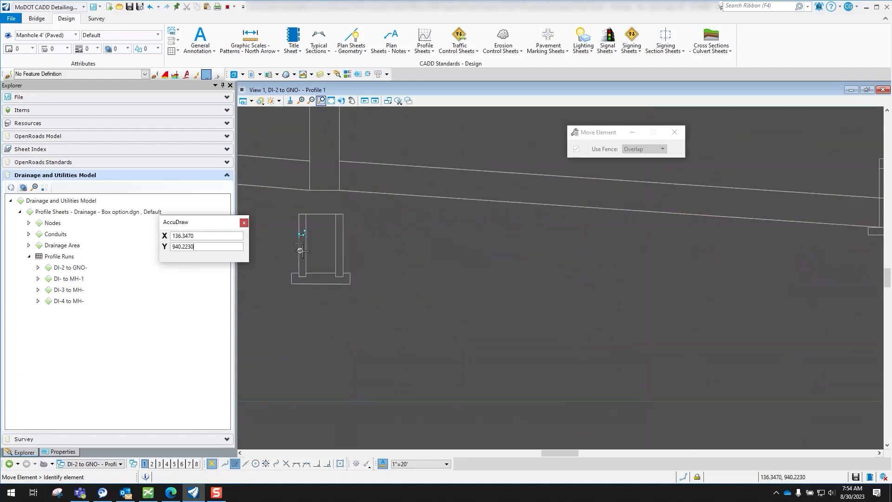
click(320, 272)
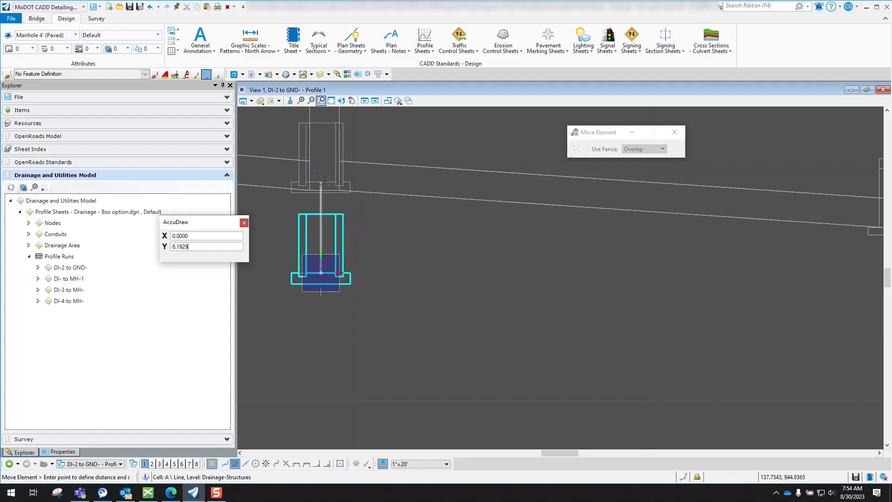
click(325, 188)
- Move the drop inlet cell near 0+00 by its inside floor corner to the DI-2 node's bottom corner at the pipe invert
scroll(433, 263, down, 3)
scroll(457, 255, down, 3)
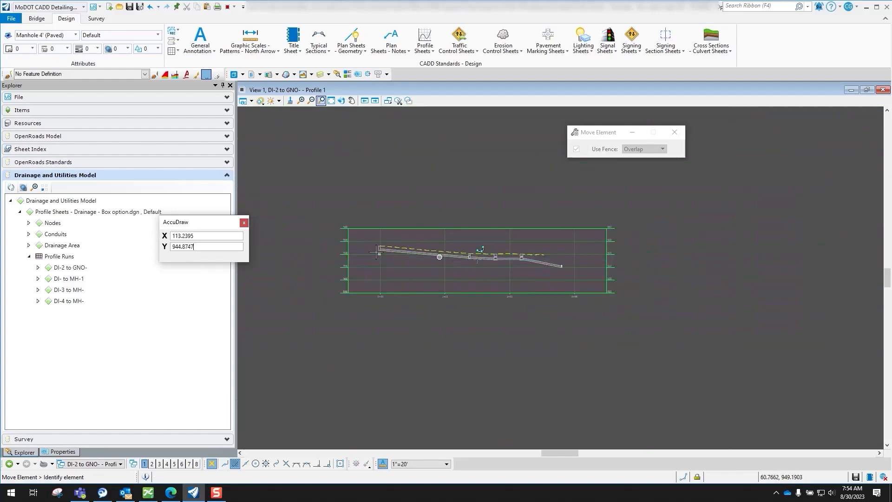
scroll(380, 249, up, 4)
scroll(385, 256, up, 3)
scroll(344, 224, up, 3)
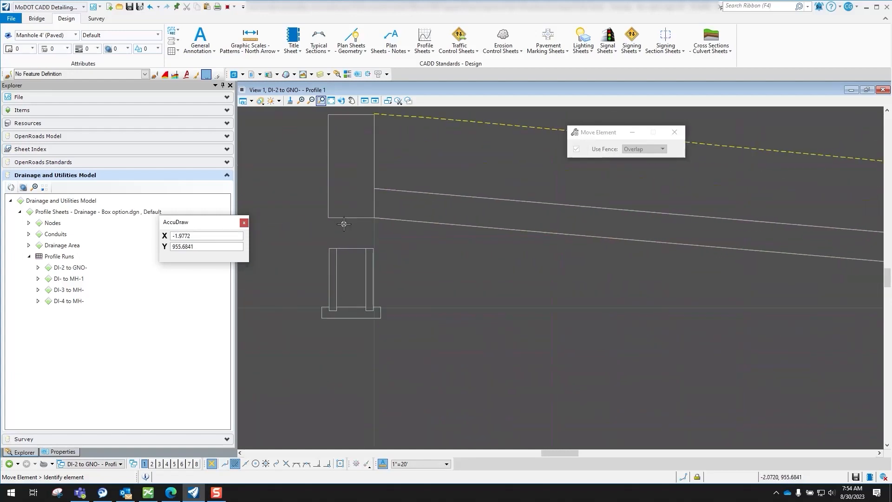
click(887, 112)
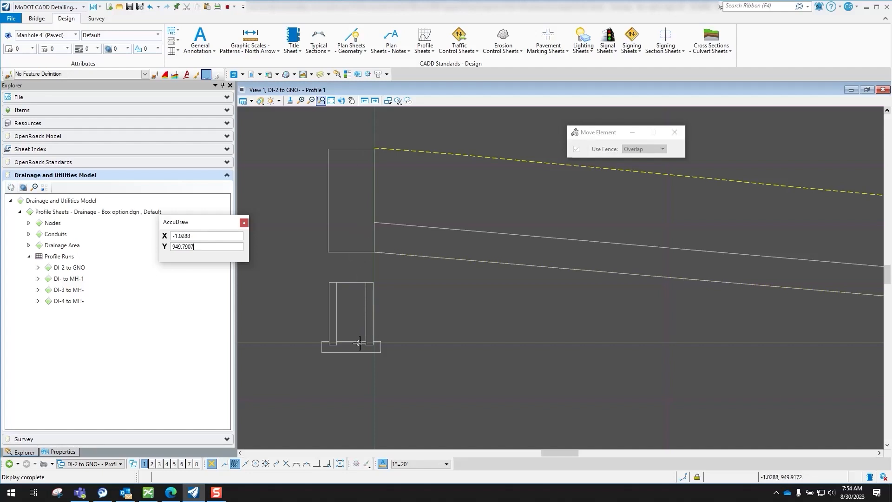
scroll(361, 341, up, 4)
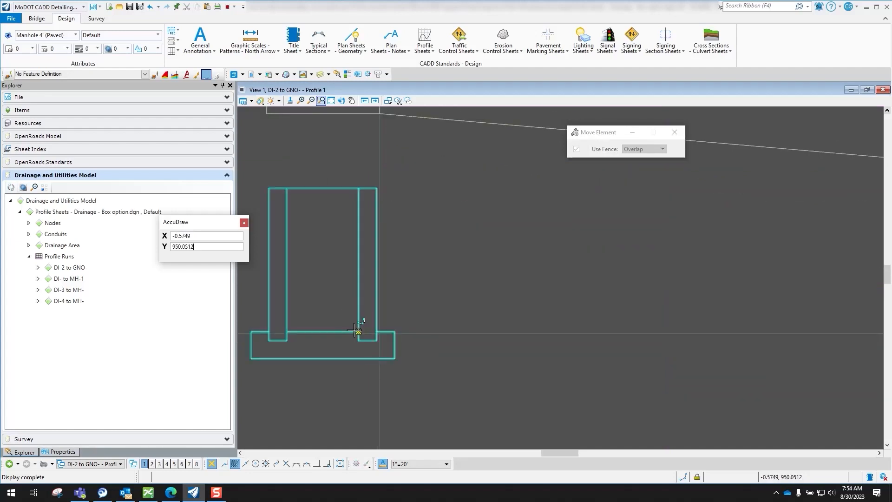
click(358, 331)
scroll(364, 205, down, 6)
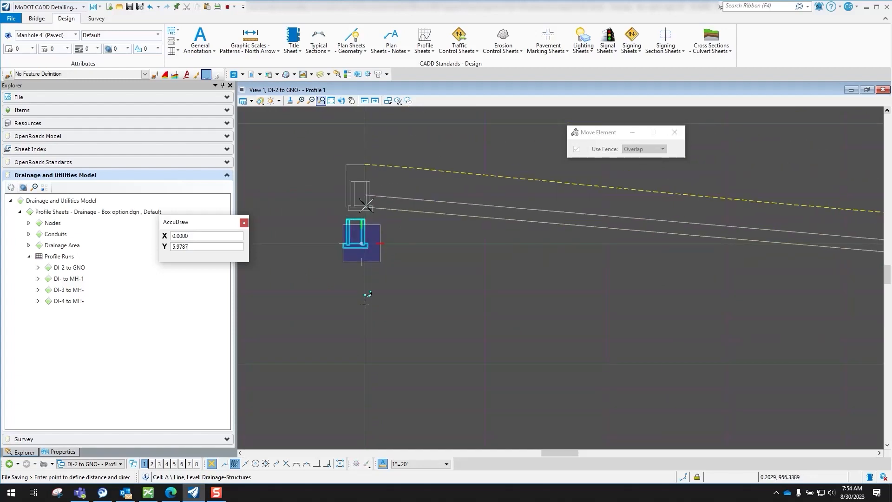
scroll(365, 199, up, 4)
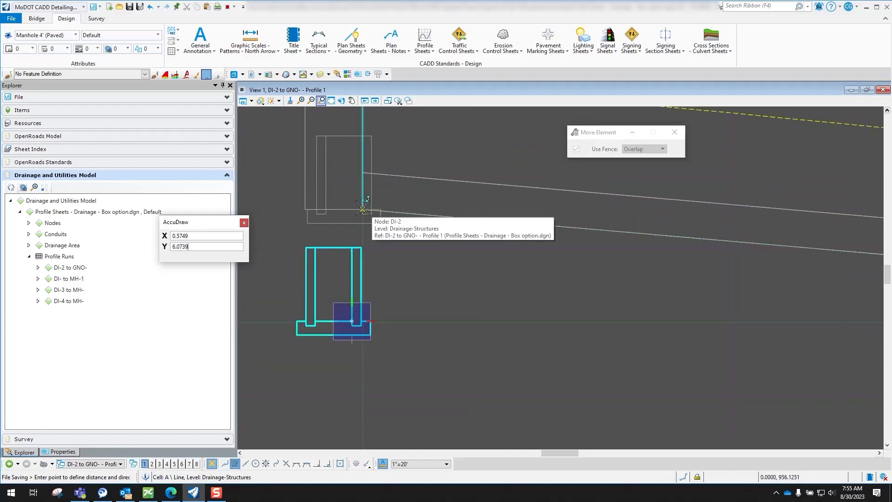
click(362, 208)
scroll(351, 246, down, 3)
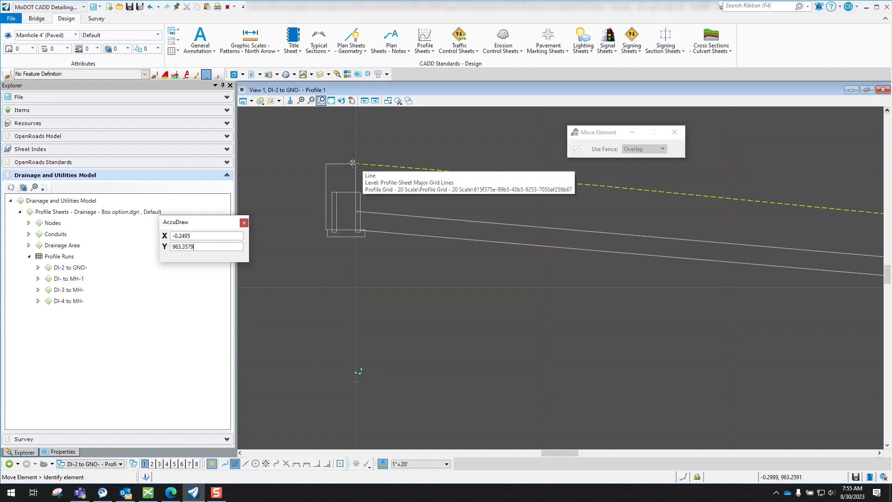
- Open the Default plan view and examine the drainage run from the DI-2 inlet box through the manholes to the outlet
click(91, 464)
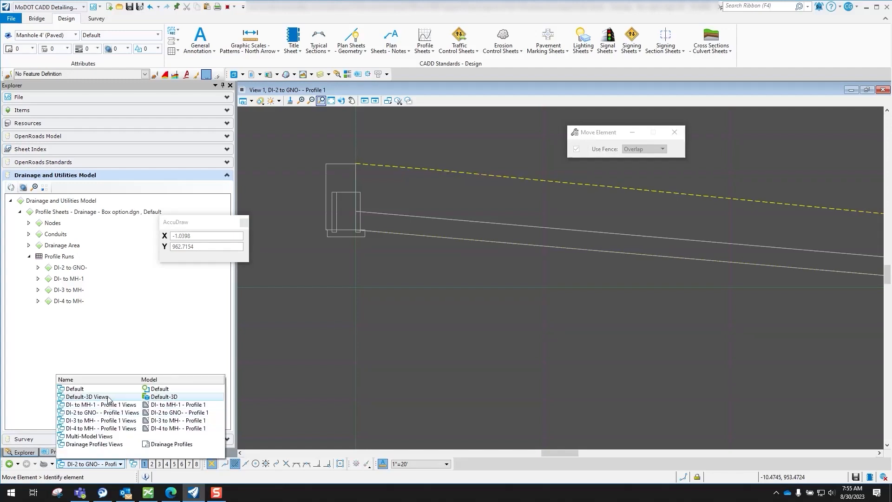
click(88, 391)
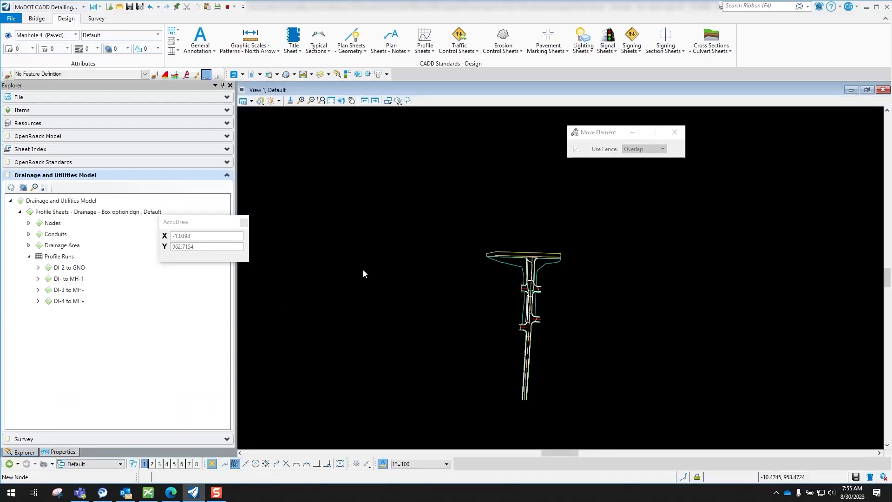
scroll(527, 307, up, 10)
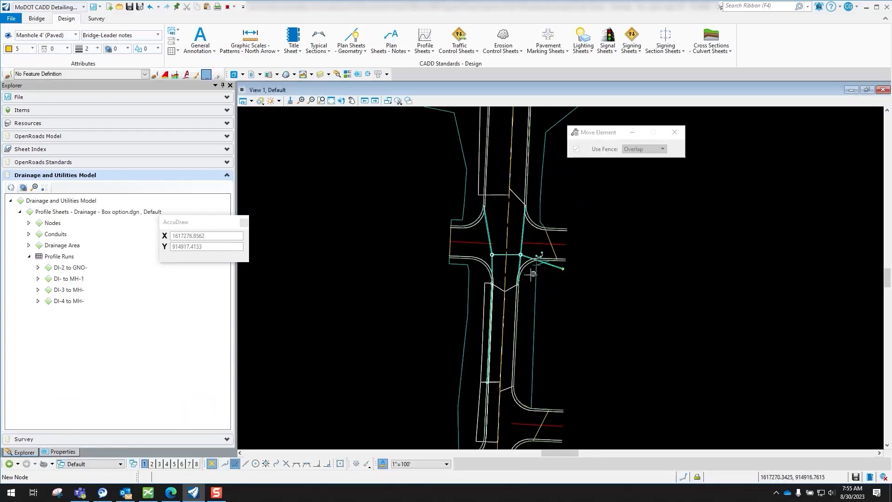
scroll(530, 245, down, 4)
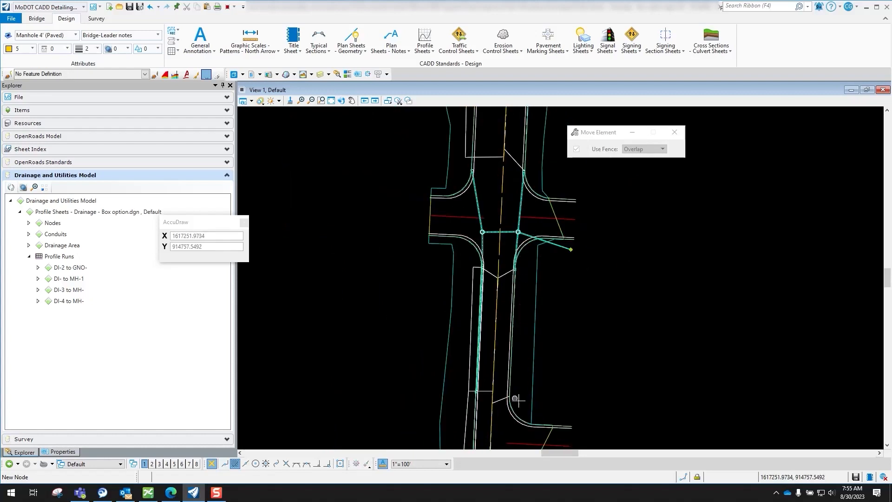
scroll(507, 388, up, 2)
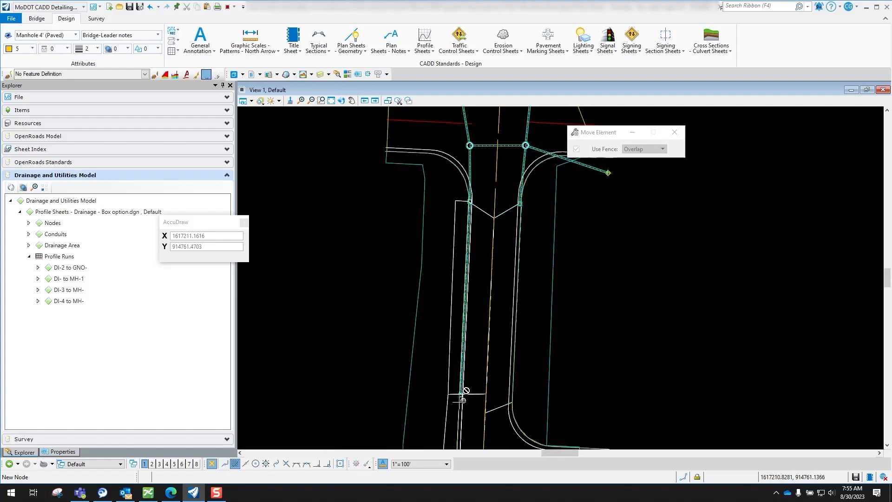
scroll(464, 388, up, 2)
scroll(483, 397, up, 2)
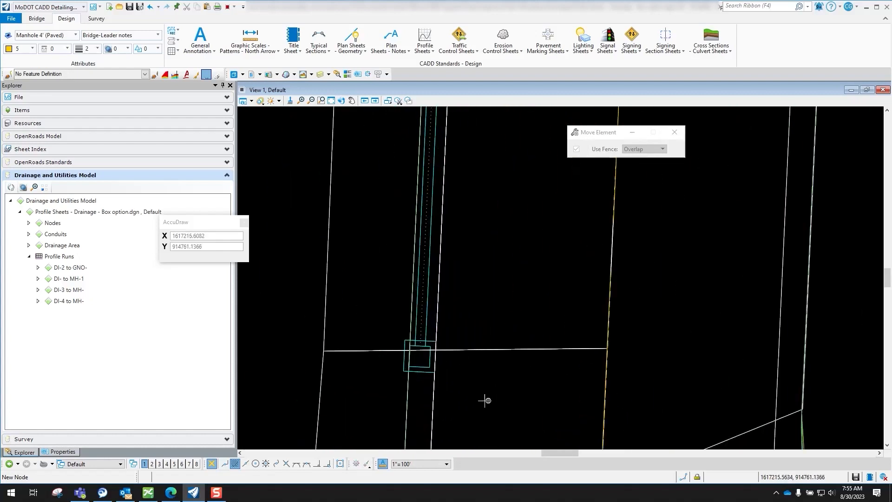
scroll(462, 391, down, 3)
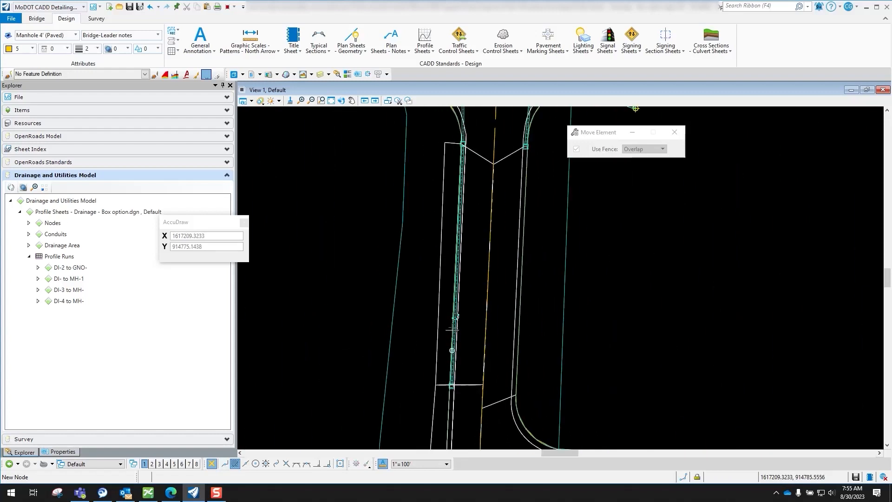
scroll(446, 318, down, 3)
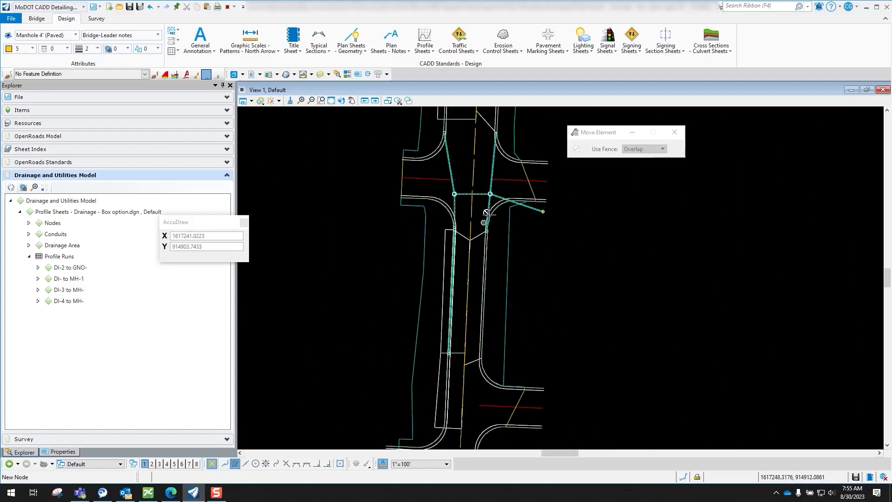
scroll(462, 211, up, 3)
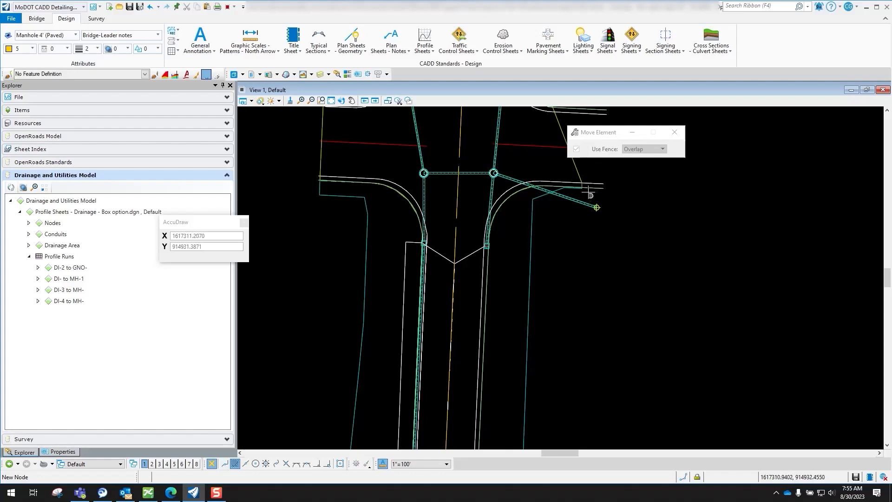
scroll(507, 281, down, 5)
scroll(472, 362, up, 6)
scroll(473, 361, up, 4)
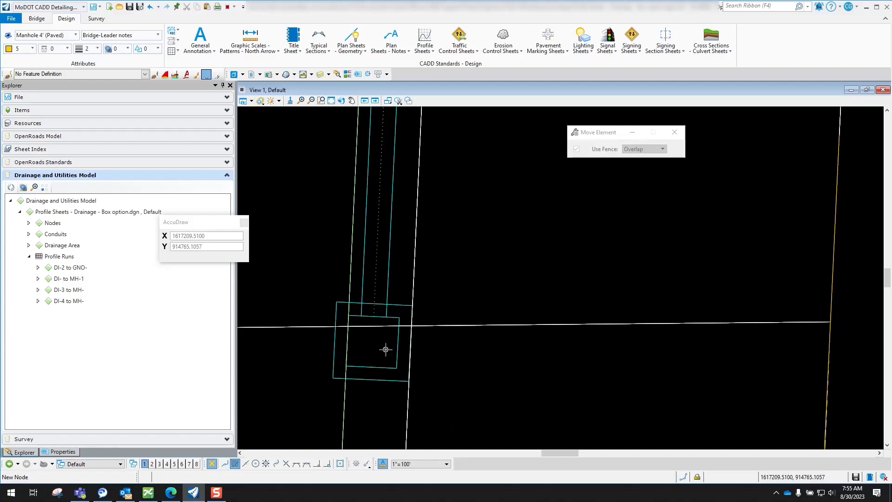
- Switch the view back to the DI-2 to GNO- profile and bring its placed structure cells into view
click(386, 350)
click(108, 464)
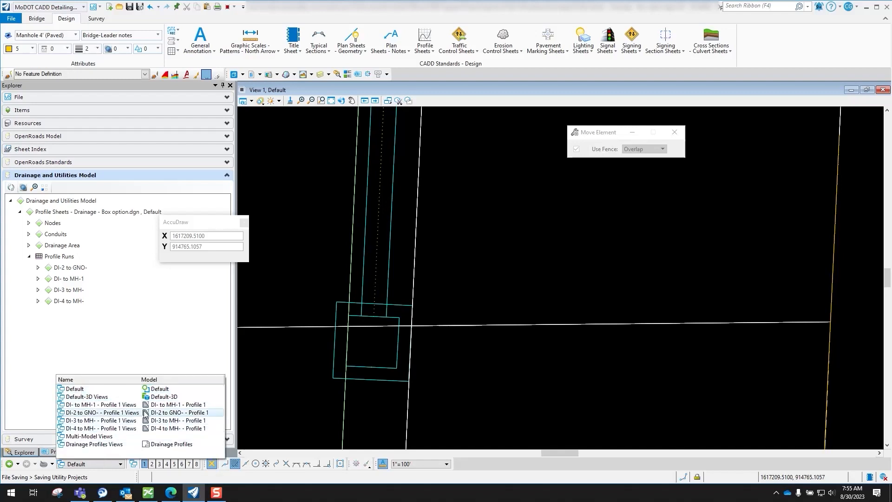
click(116, 412)
scroll(353, 193, up, 3)
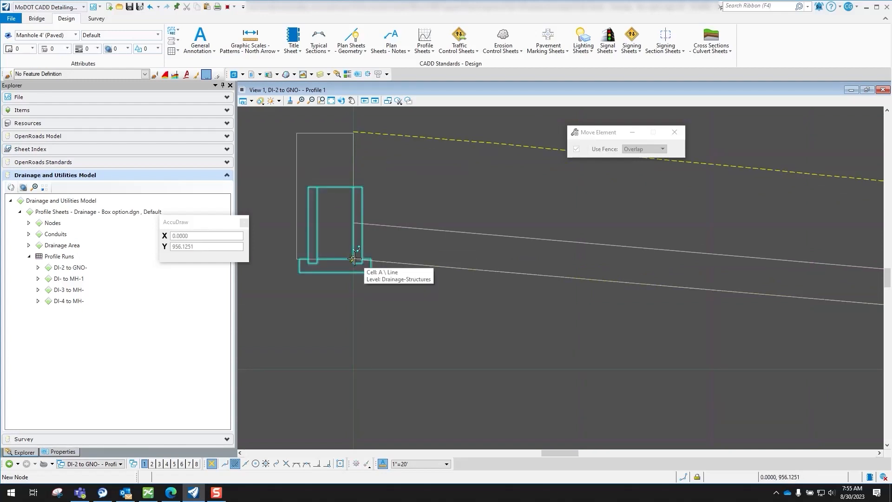
scroll(308, 265, down, 4)
scroll(664, 294, up, 1)
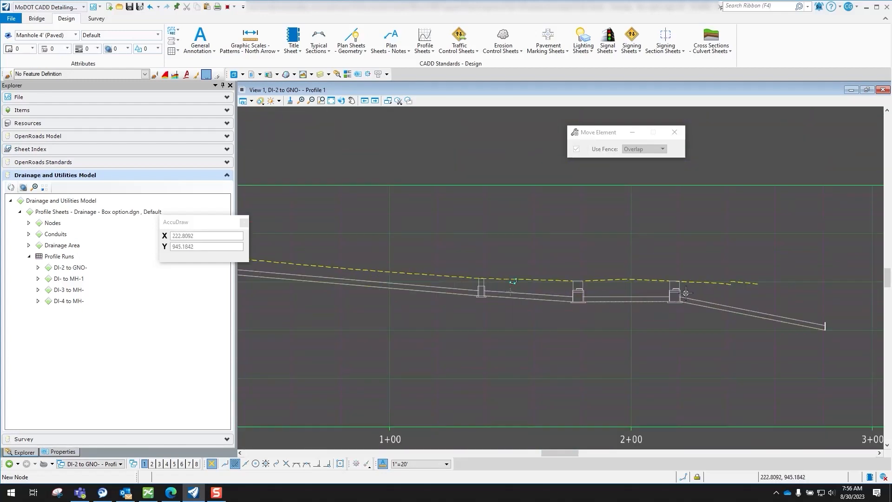
- With Stretch Element and Stretch Cells on, fence the upper part of the manhole cell after 2+00 and stretch it up to its node's top
scroll(686, 286, up, 5)
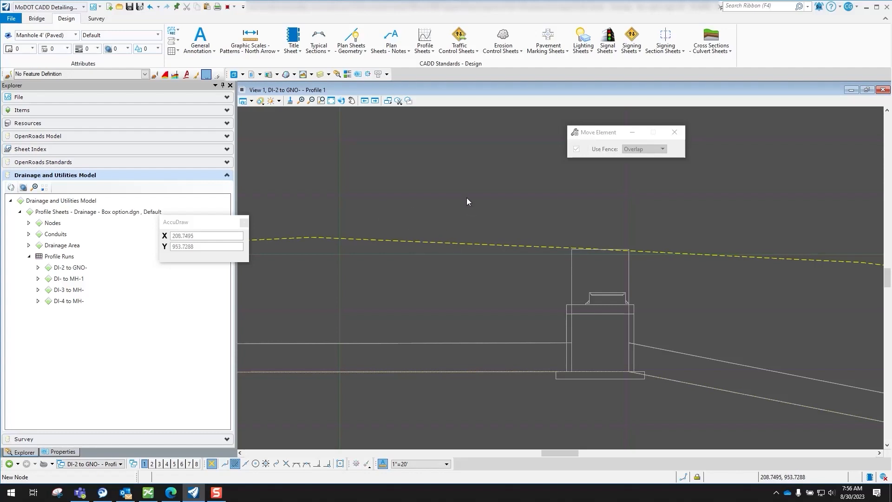
key(space)
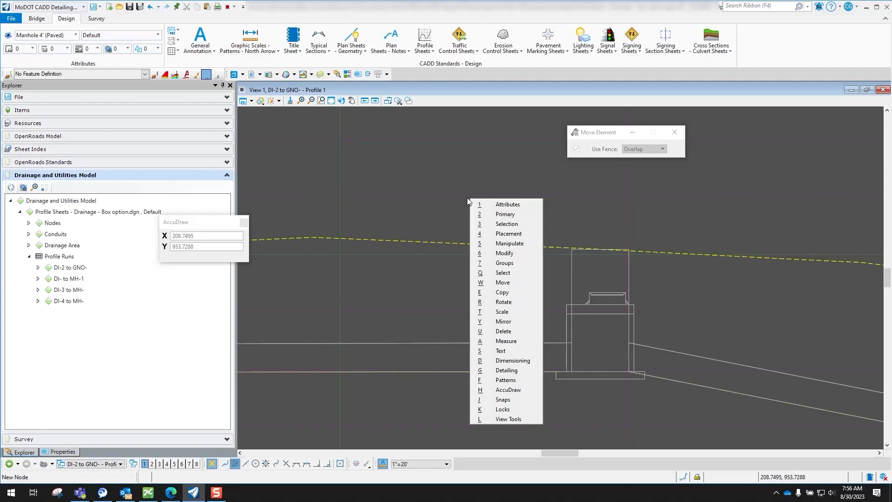
click(511, 243)
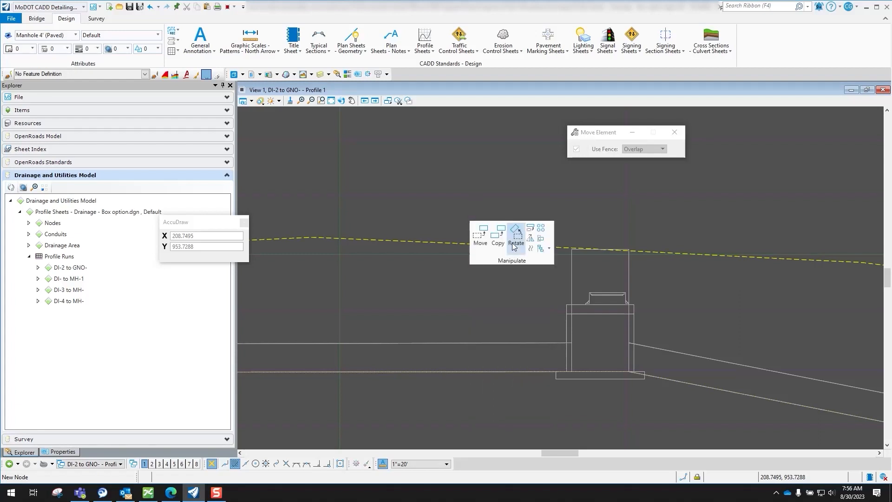
click(541, 239)
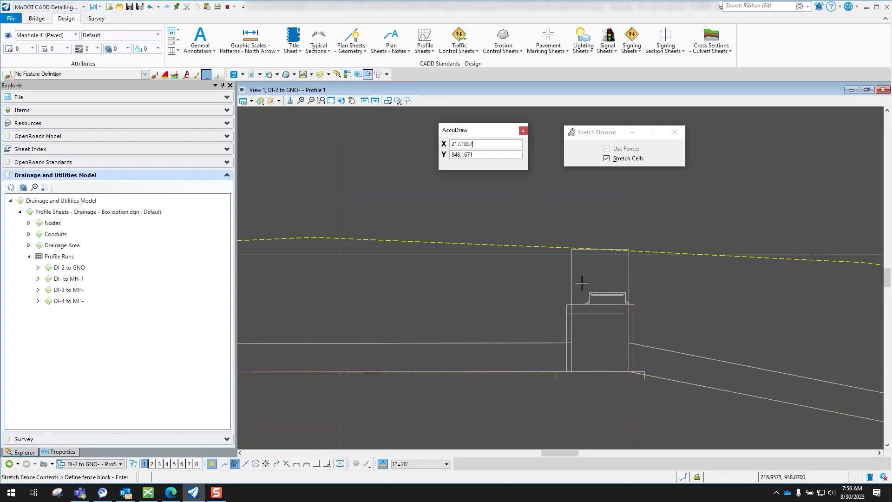
click(555, 281)
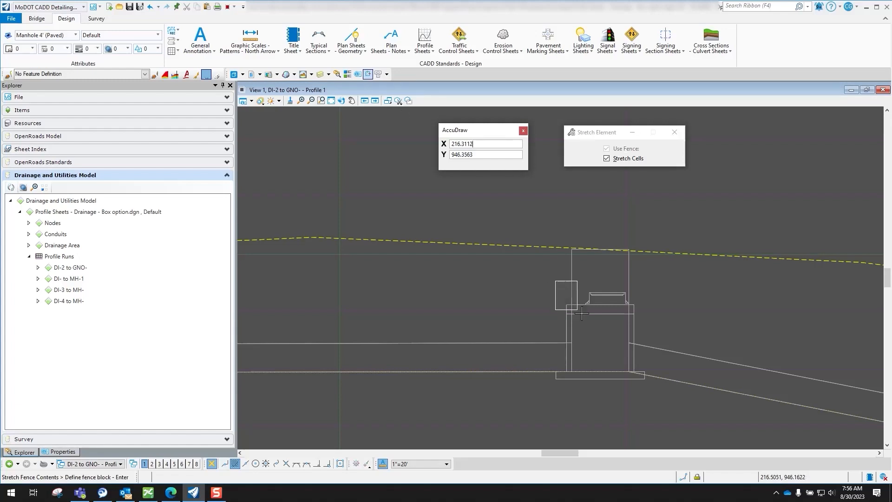
click(654, 329)
scroll(627, 267, up, 2)
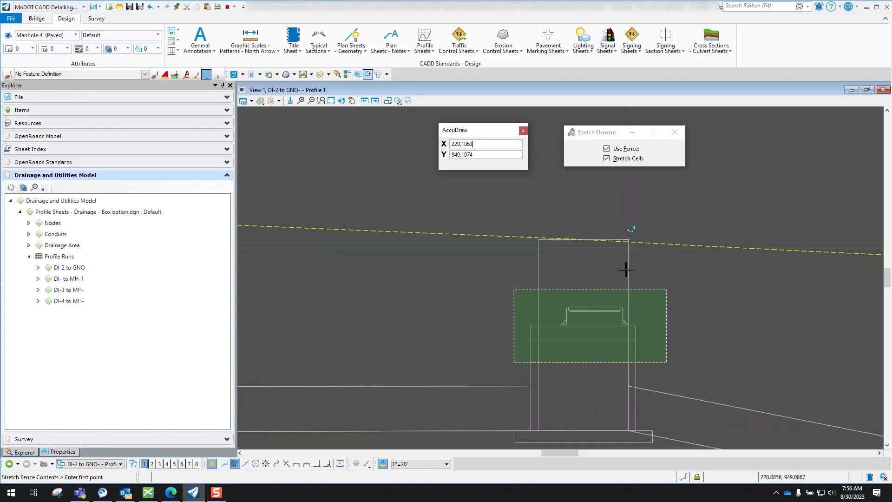
click(594, 307)
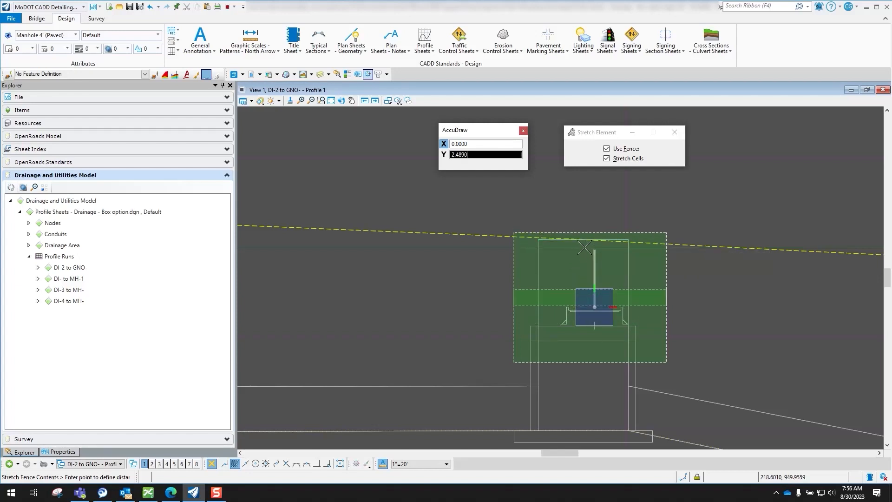
scroll(552, 241, up, 3)
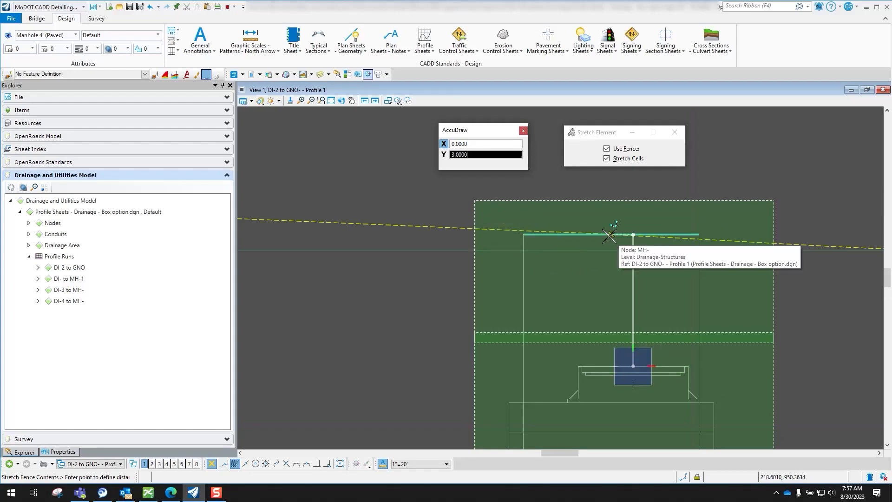
scroll(610, 235, down, 7)
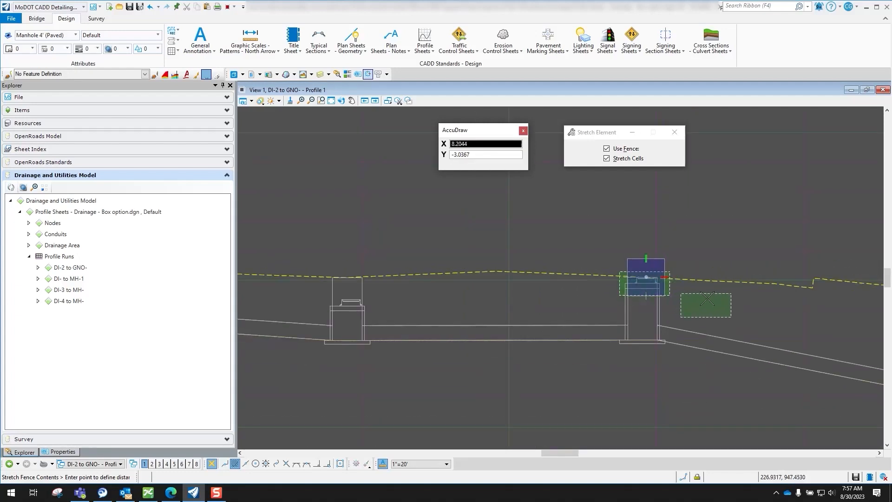
click(651, 283)
- Fence the upper part of the manhole cell just before 2+00 and stretch it straight up to the top of its structure
scroll(651, 283, up, 2)
scroll(645, 276, down, 2)
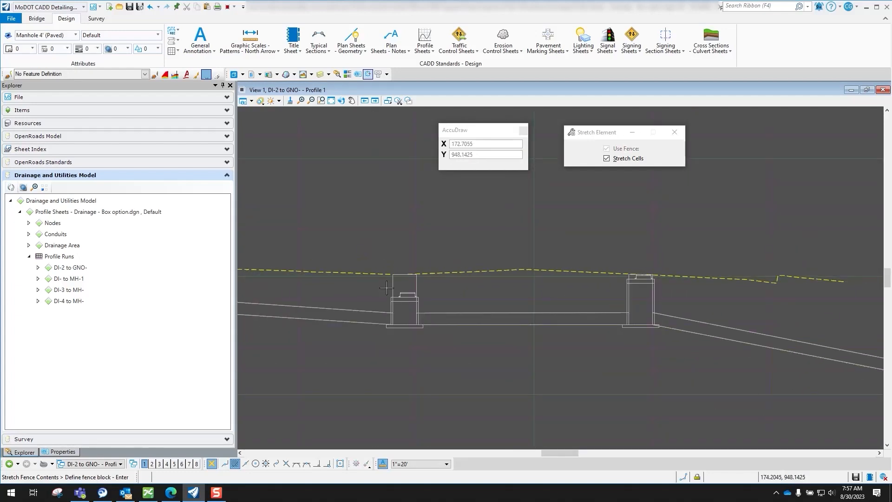
scroll(386, 289, up, 4)
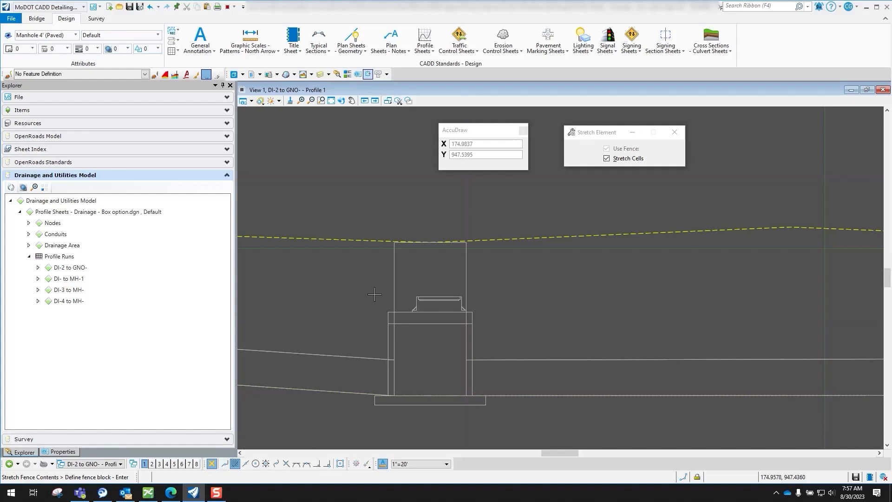
click(377, 286)
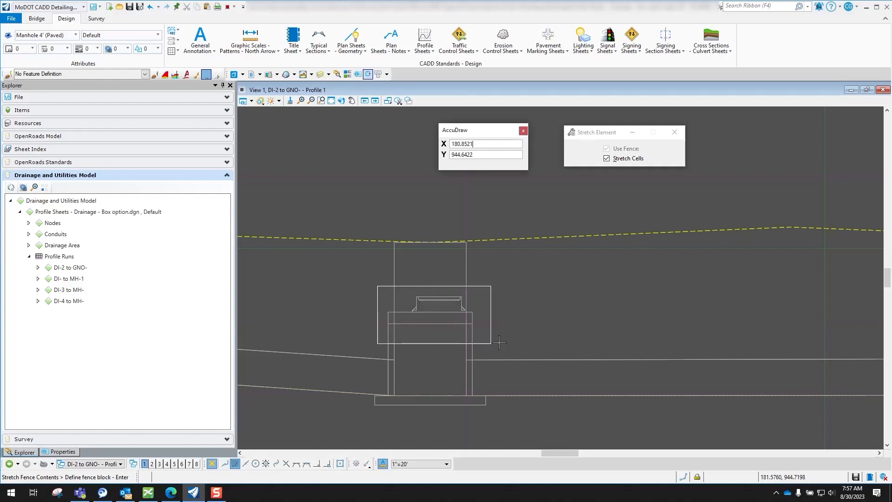
click(514, 340)
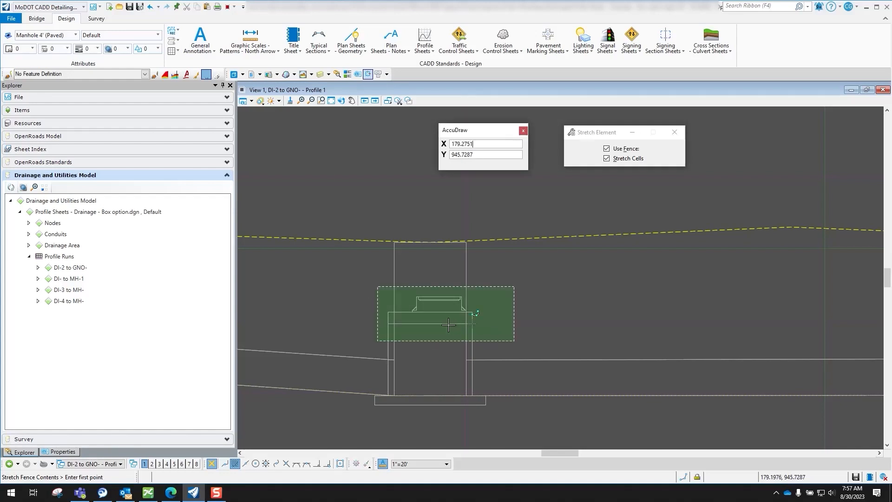
click(439, 296)
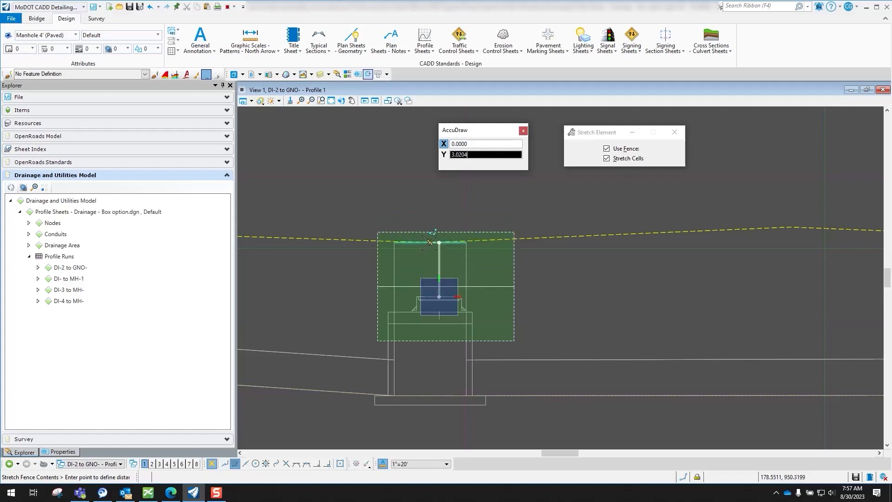
scroll(460, 274, down, 4)
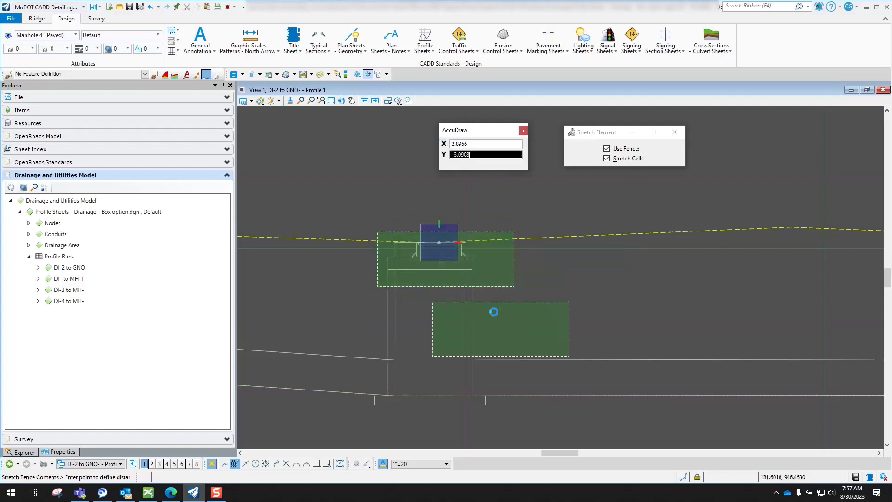
- Fence the upper end of the drop inlet cell between 1+00 and 2+00 and stretch it vertically to the top of its structure
scroll(495, 312, down, 5)
scroll(430, 312, up, 7)
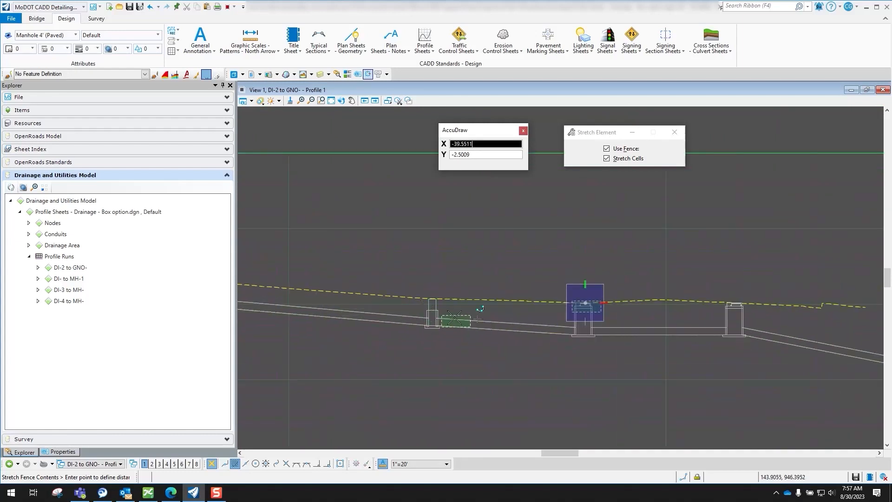
scroll(434, 315, up, 3)
right_click(354, 264)
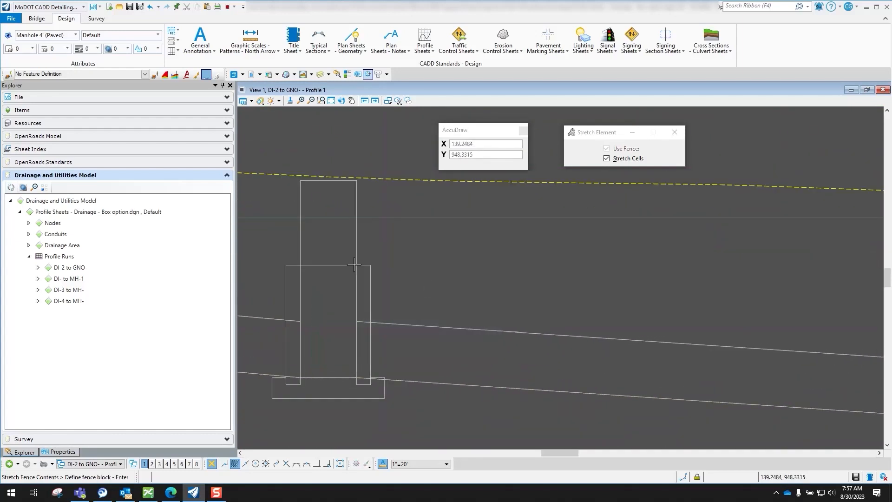
click(272, 251)
click(423, 301)
click(328, 266)
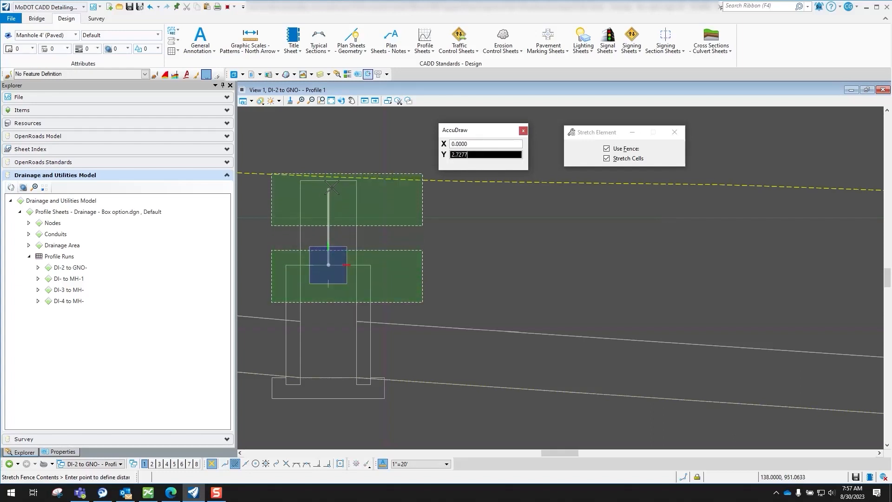
click(328, 184)
- Stretch the upper end of the drop inlet cell near 0+00 by 3 vertically to the top of the DI-2 node
scroll(428, 277, down, 5)
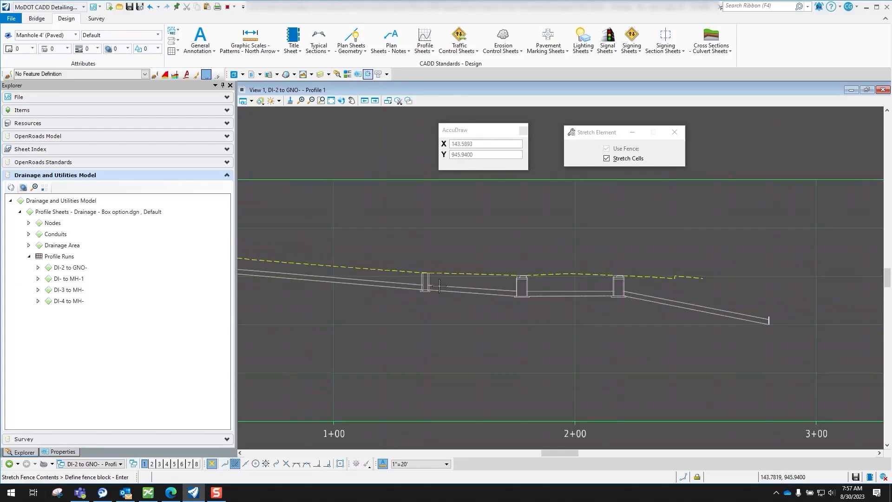
scroll(345, 274, up, 6)
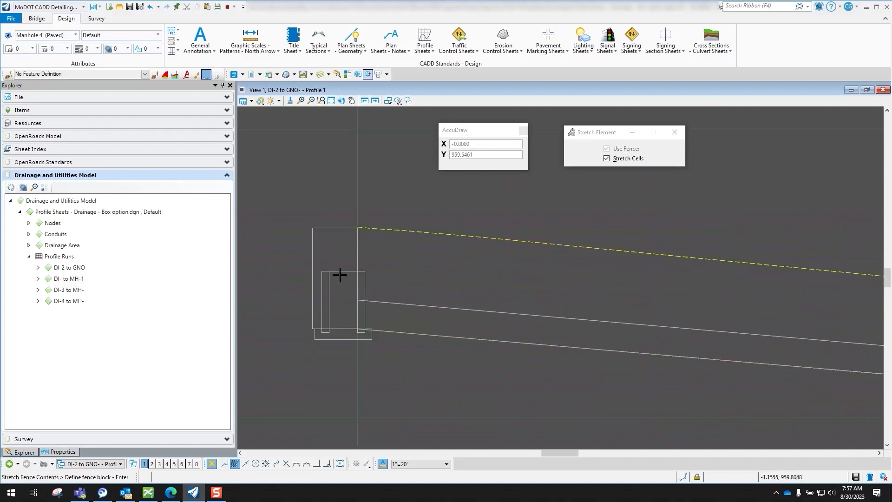
click(318, 261)
click(391, 289)
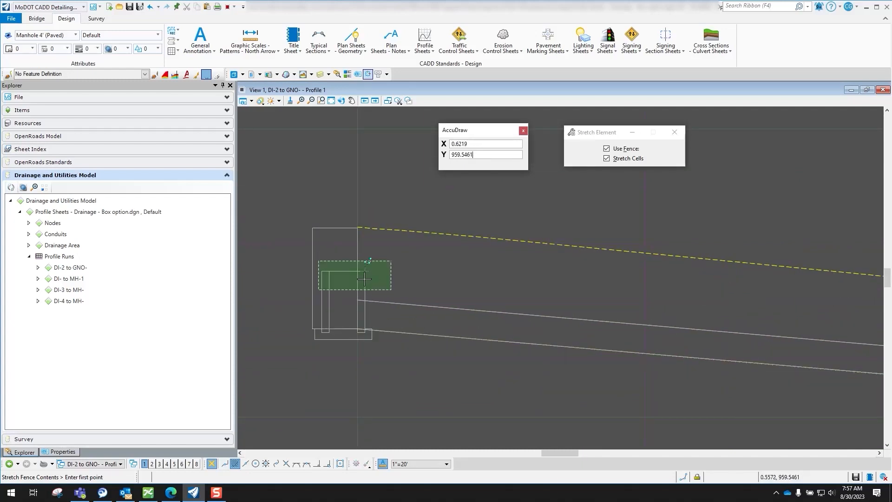
click(344, 271)
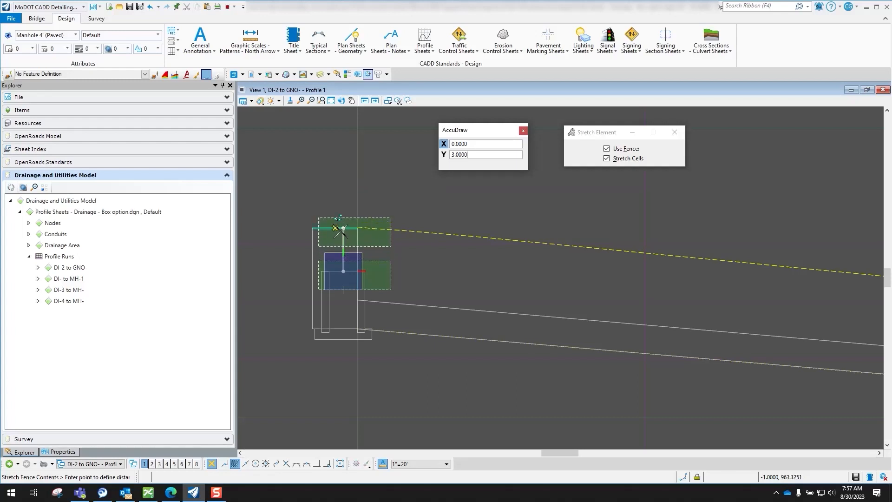
click(343, 228)
- Examine the stretched drop inlet and manhole cells along the whole DI-2 to GNO- profile
scroll(412, 277, down, 2)
scroll(396, 295, down, 5)
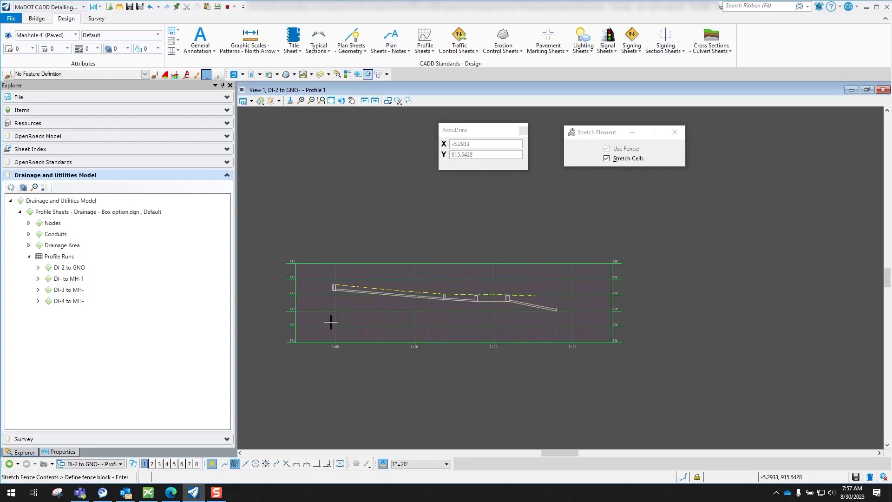
scroll(331, 321, up, 3)
scroll(623, 277, up, 5)
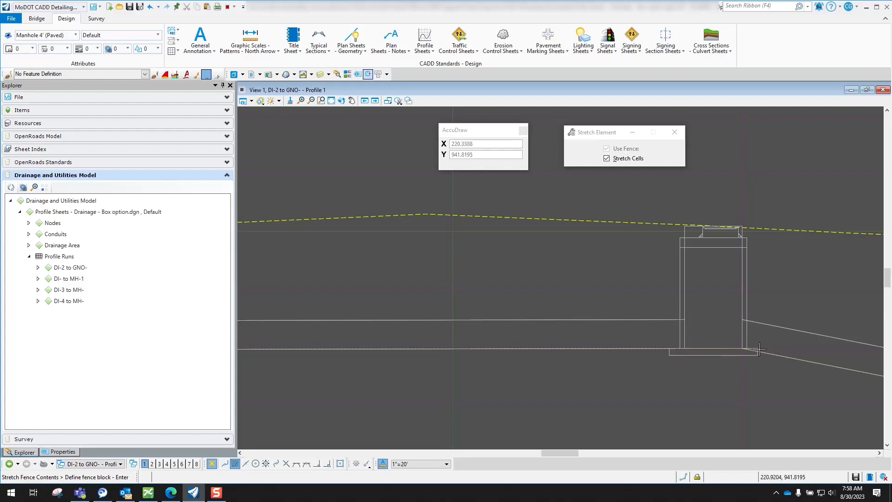
scroll(754, 330, down, 4)
scroll(525, 242, up, 2)
scroll(464, 258, down, 2)
scroll(311, 270, down, 6)
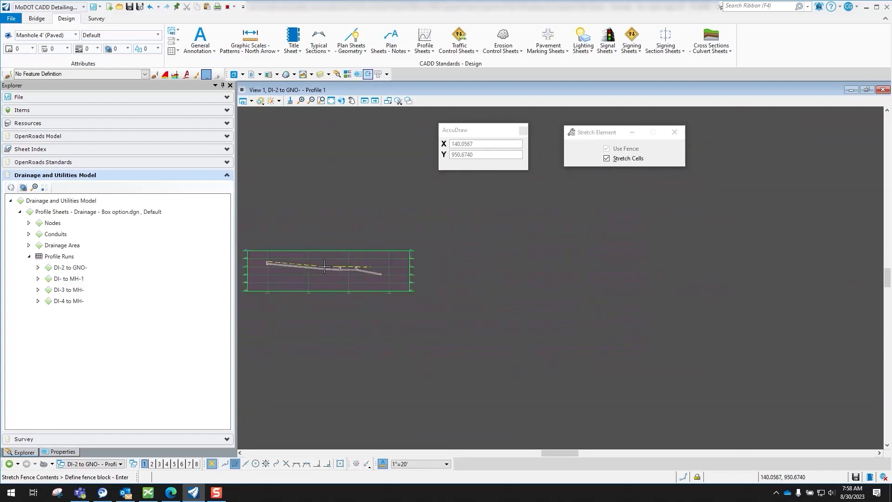
scroll(237, 263, up, 3)
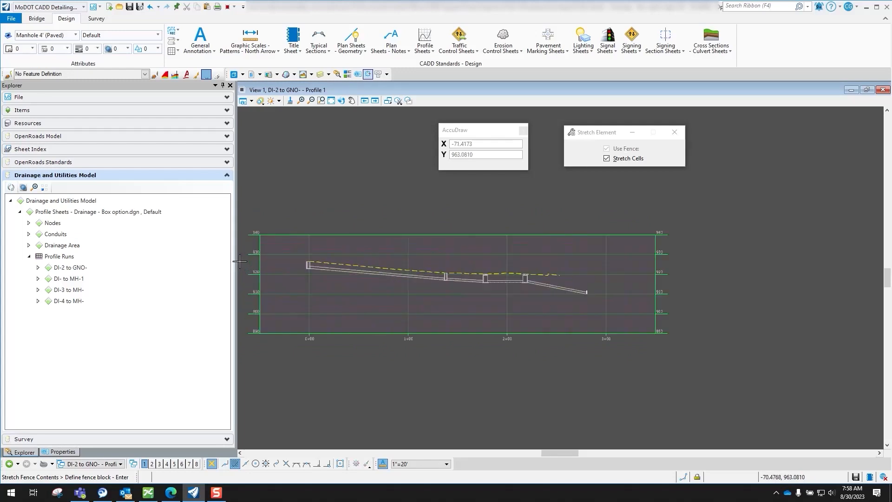
scroll(244, 261, up, 4)
scroll(246, 261, down, 2)
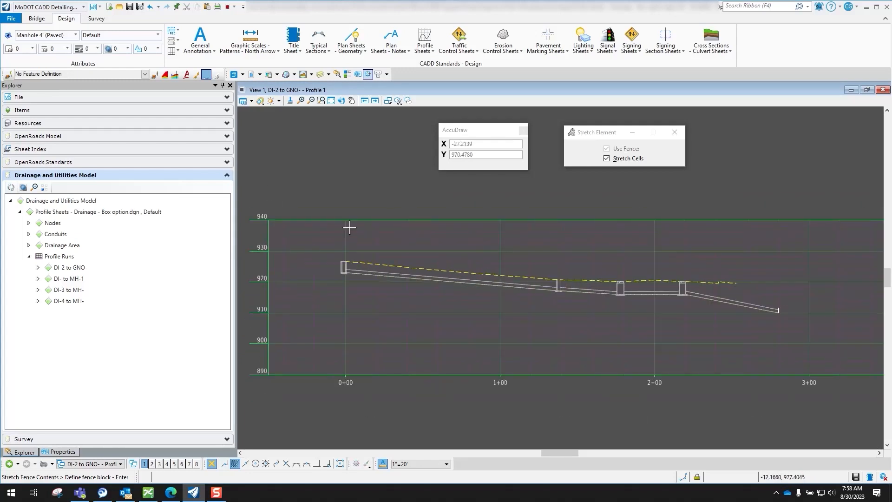
- Open the level display and list the levels of the referenced DI-2 to GNO- - Profile 1 model
click(320, 74)
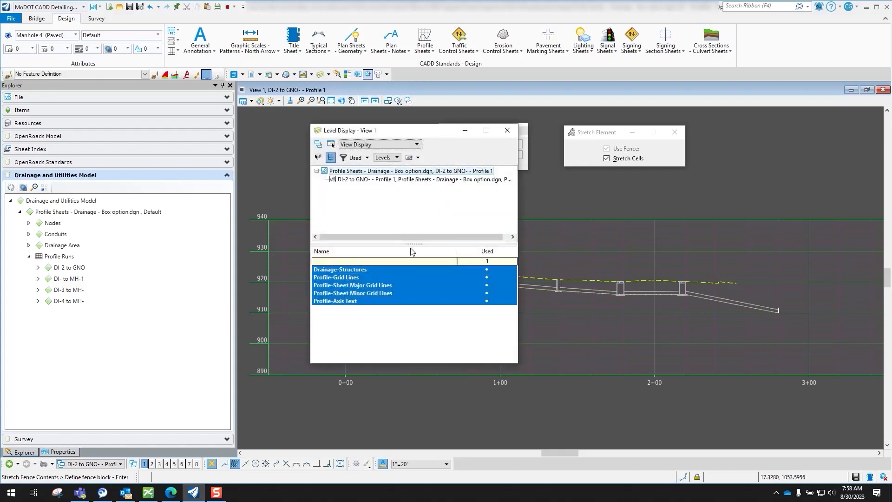
drag(519, 190, 670, 190)
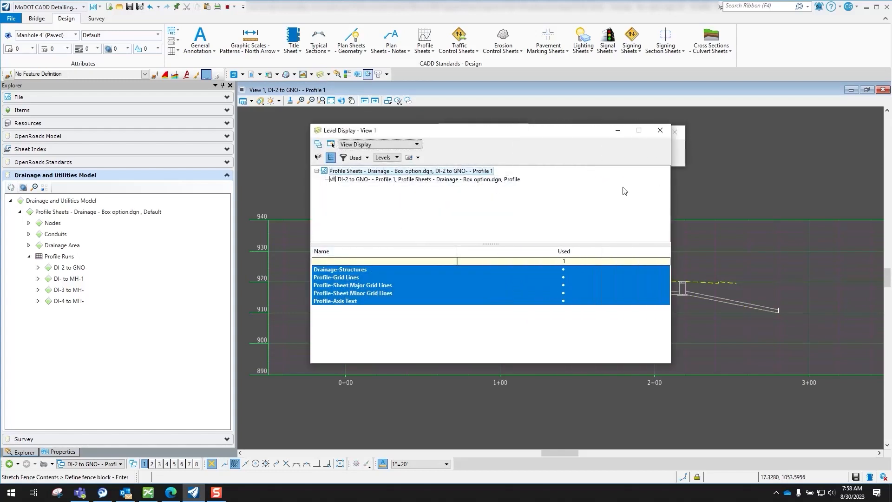
click(472, 182)
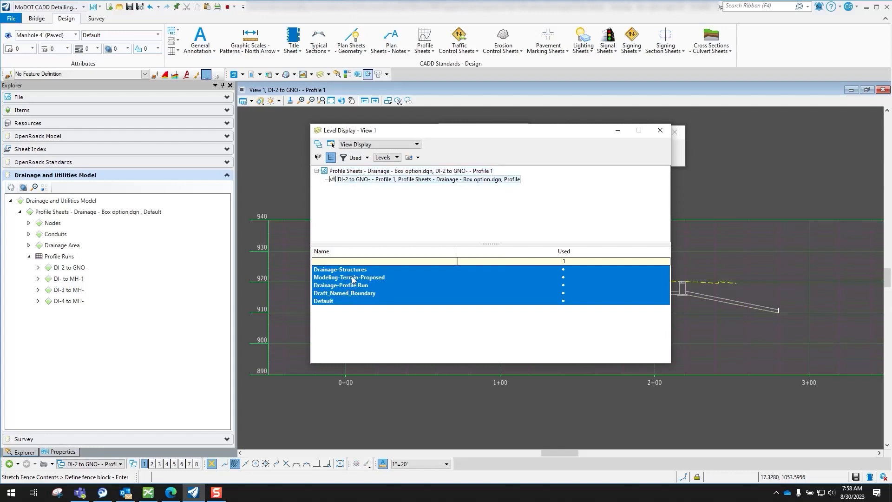
drag(449, 133, 572, 127)
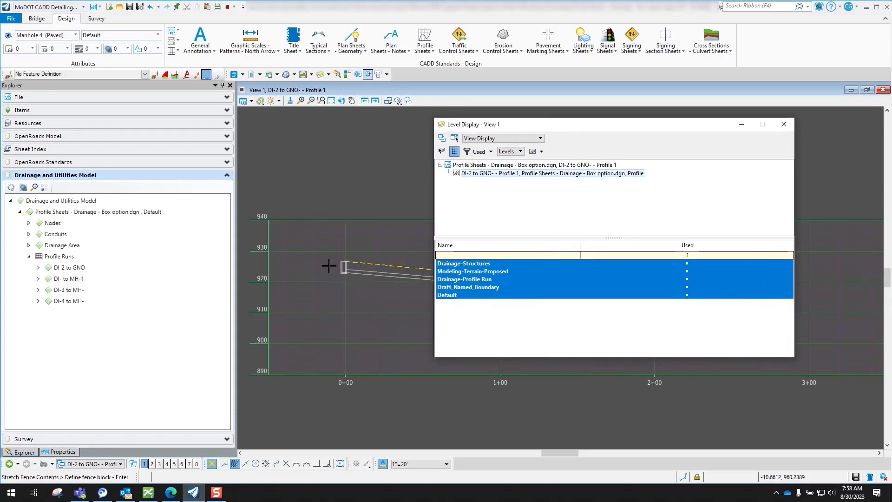
- Switch the referenced profile's Drainage-Structures level off and back on to compare it with the cell near 0+00
scroll(345, 264, up, 2)
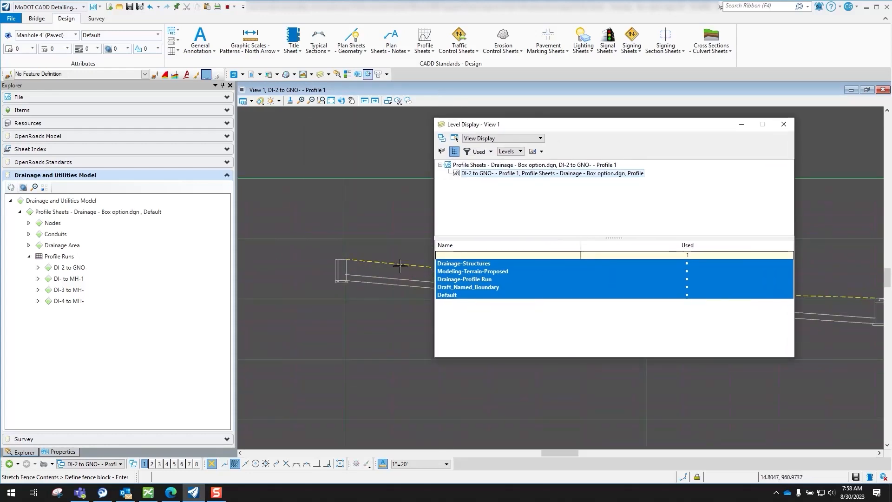
click(467, 265)
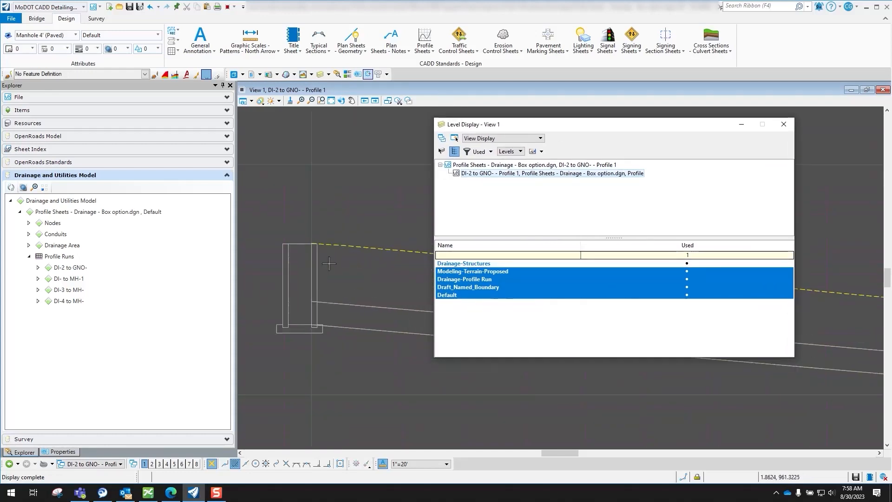
click(478, 263)
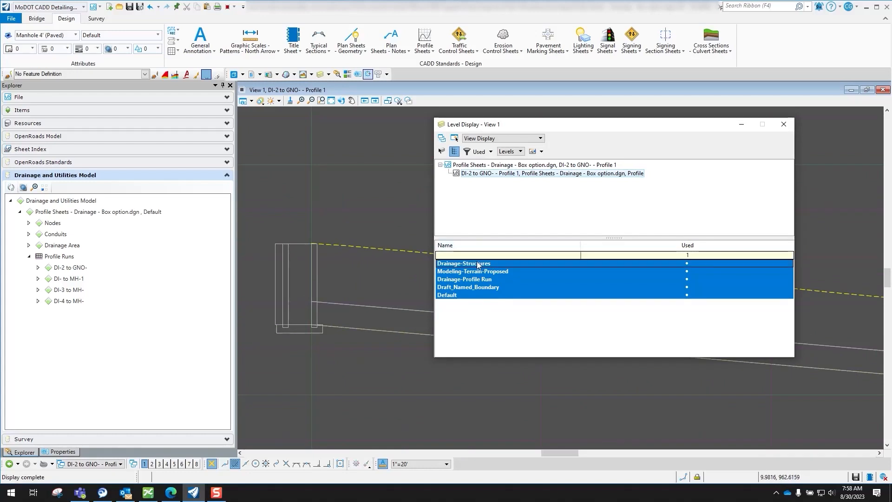
click(478, 264)
- Switch the Drainage-Structures level of the active DI-2 to GNO- - Profile 1 model off and back on
click(494, 165)
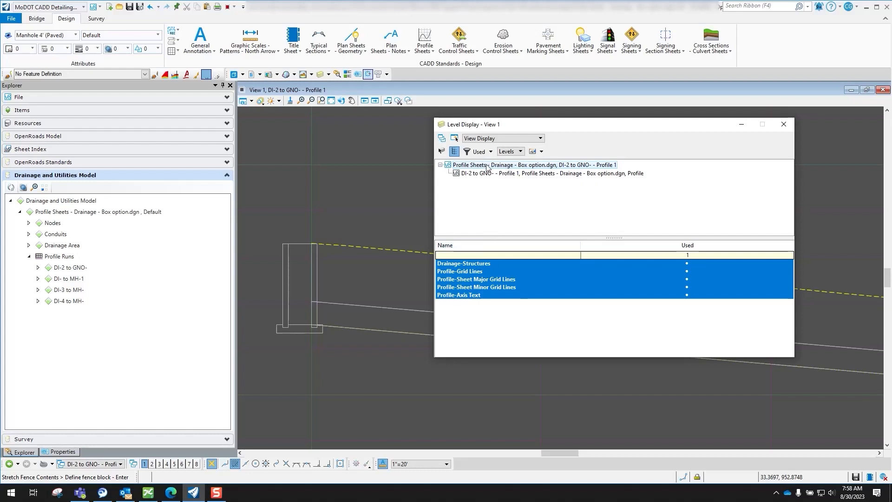
click(483, 263)
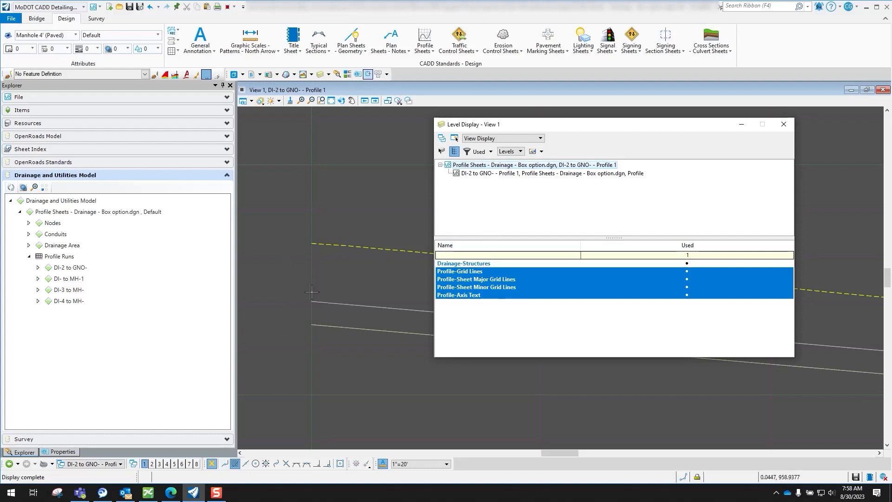
scroll(312, 294, up, 4)
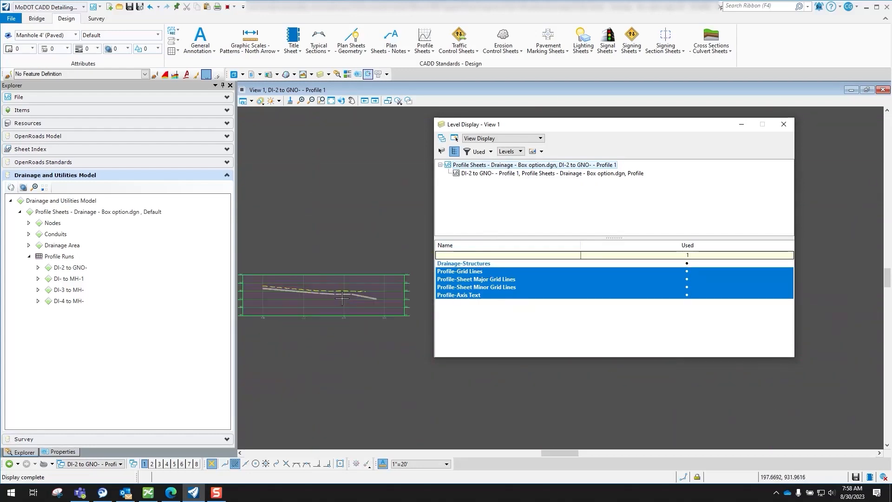
click(469, 264)
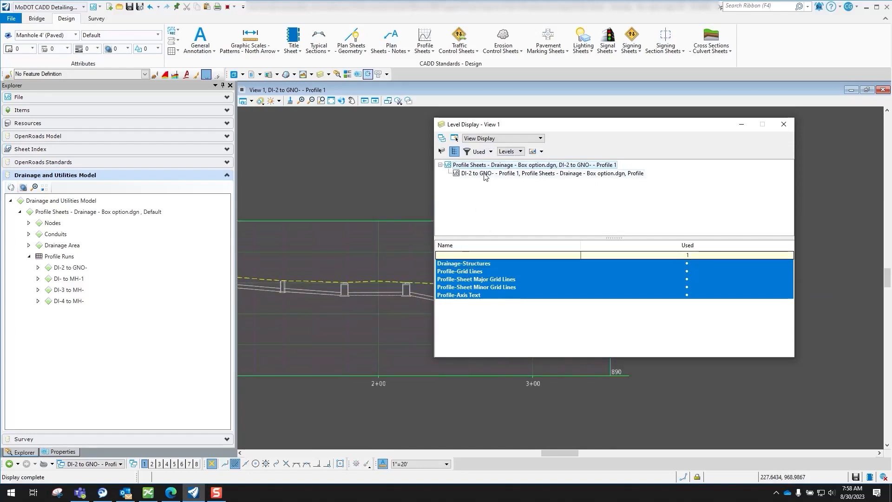
- Turn off the Drainage-Structures and Drainage-Profile Run levels of the referenced DI-2 to GNO- profile
click(485, 173)
click(470, 264)
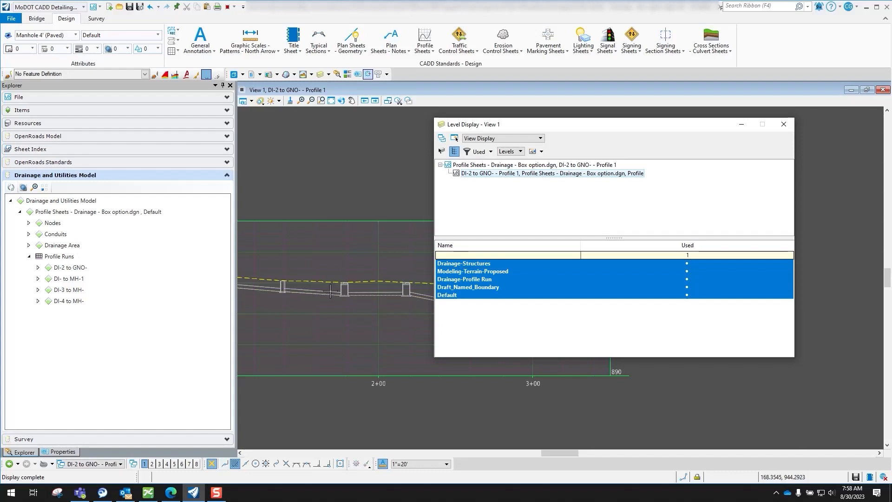
scroll(337, 290, up, 7)
click(475, 264)
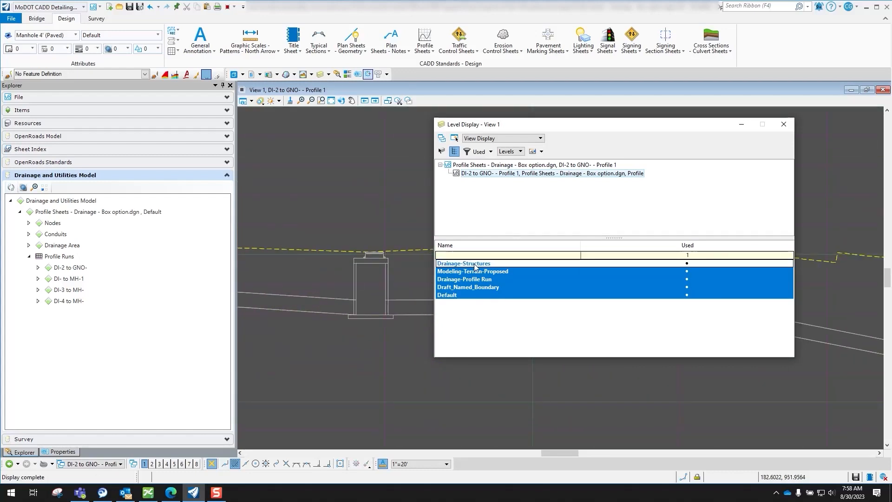
scroll(369, 318, up, 6)
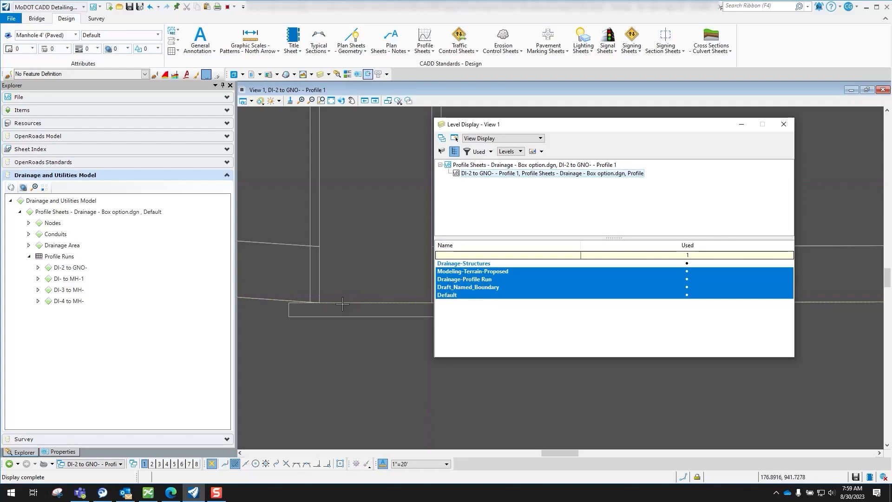
click(479, 280)
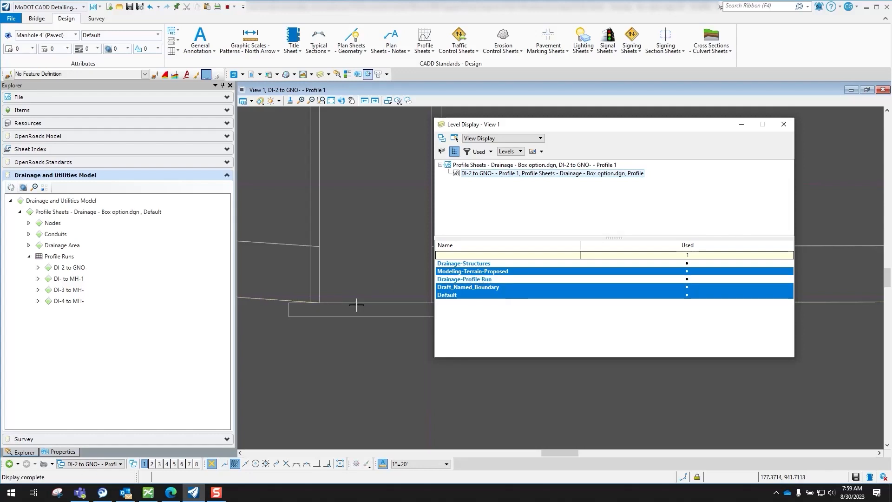
- Switch the referenced profile's Modeling-Terrain-Proposed level off and back on, and close the level display
scroll(358, 302, down, 5)
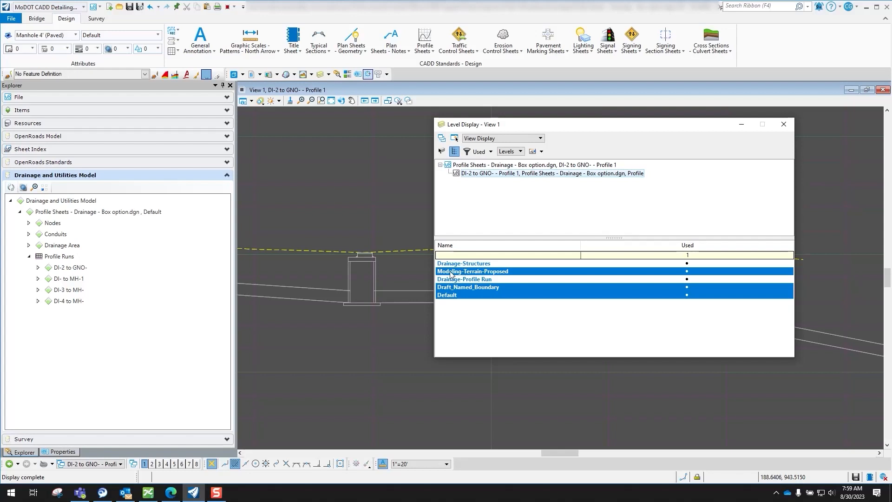
click(481, 272)
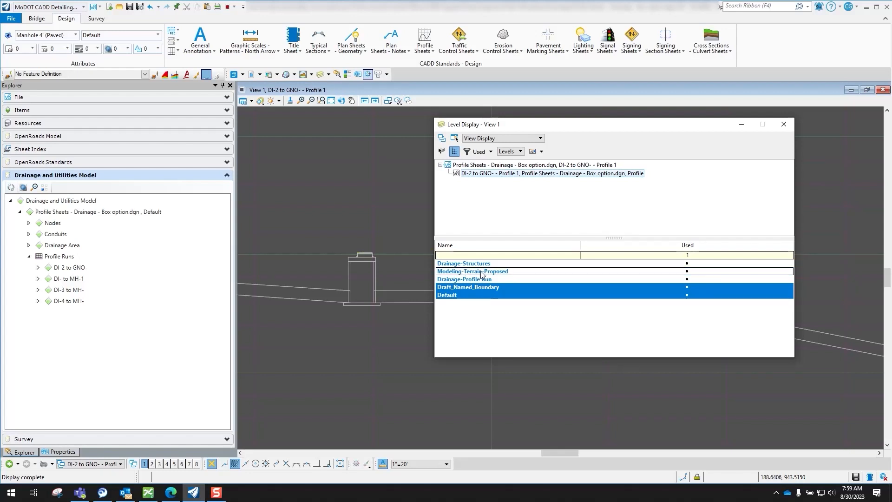
click(481, 272)
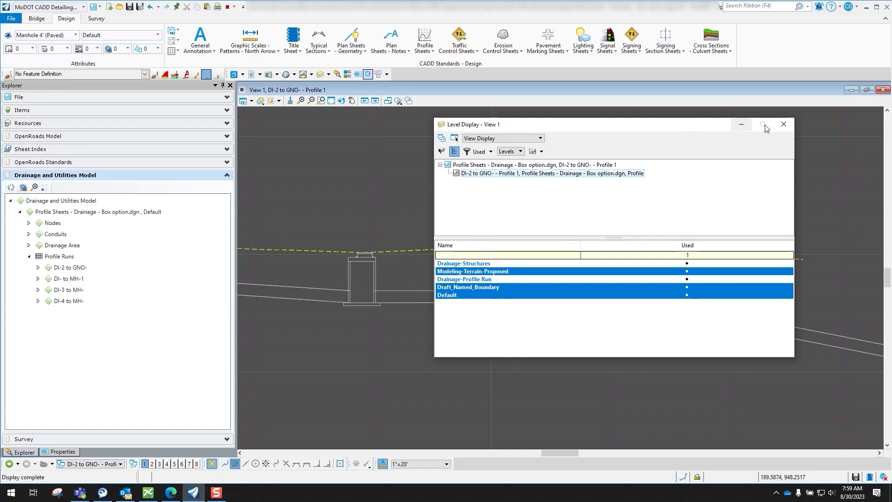
click(784, 125)
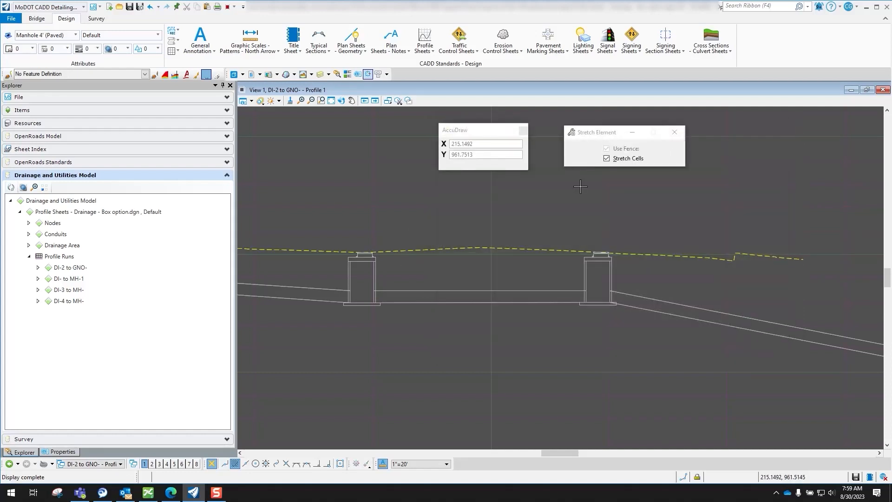
- Examine the drop inlet and manhole cells and their pipe connections along the profile, especially the base of the manhole before 2+00
scroll(498, 185, down, 5)
scroll(281, 166, up, 4)
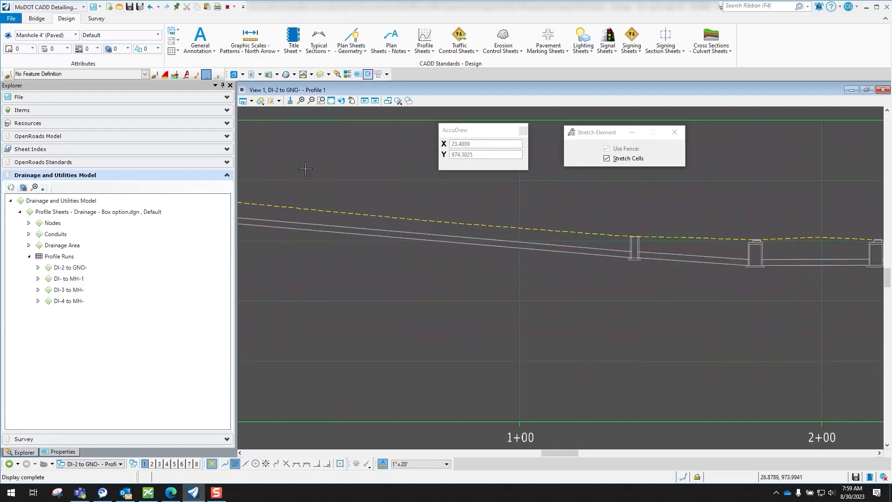
scroll(306, 169, down, 4)
scroll(253, 166, up, 3)
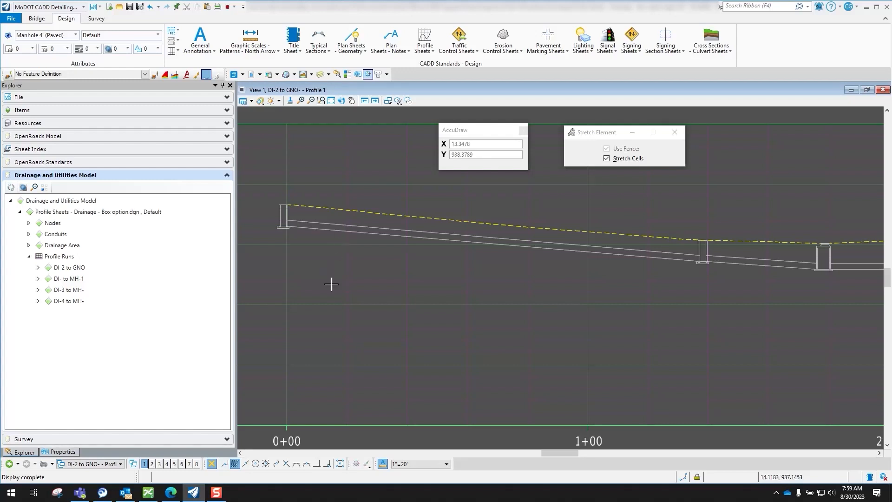
scroll(624, 287, down, 5)
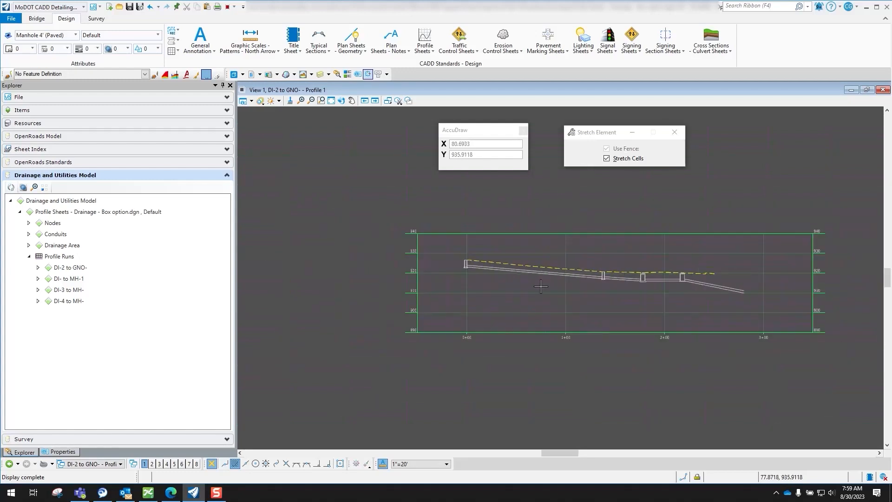
scroll(615, 250, up, 8)
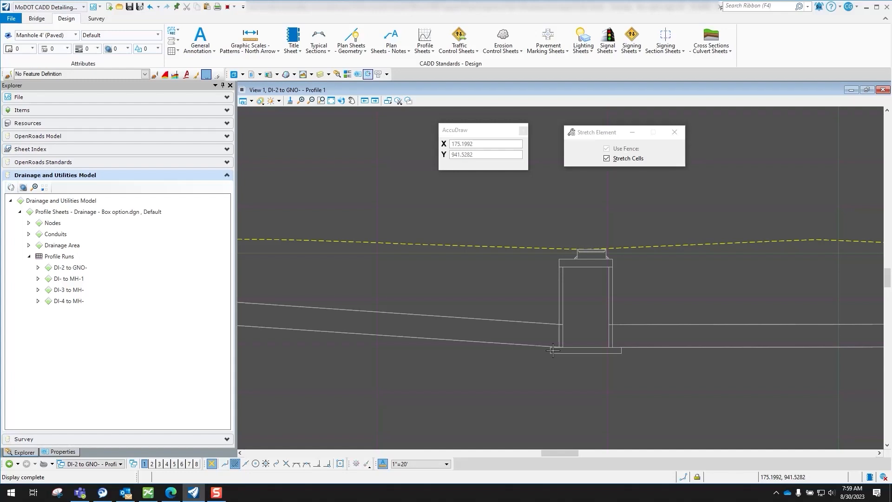
scroll(513, 274, down, 4)
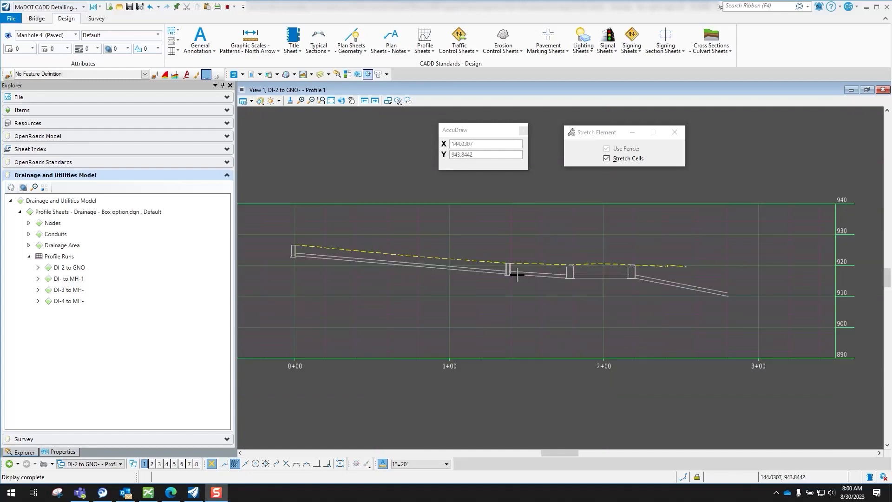
scroll(513, 271, up, 2)
scroll(513, 271, up, 2)
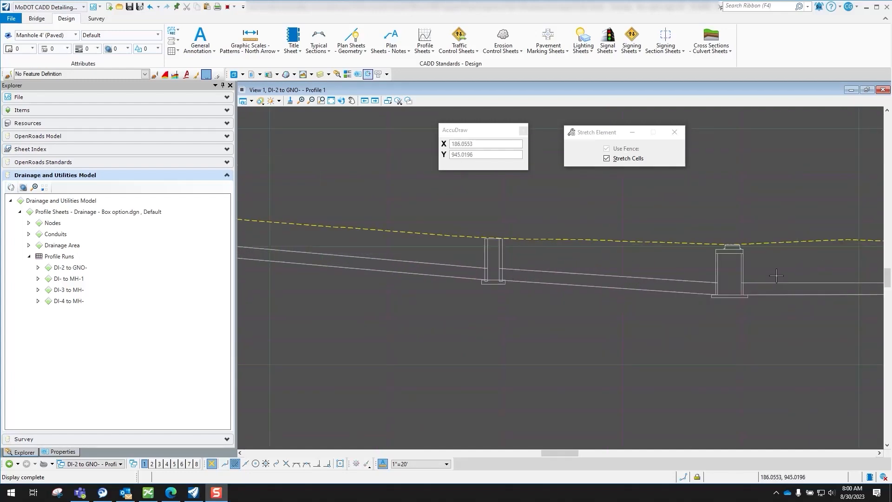
scroll(776, 275, up, 2)
scroll(737, 284, up, 1)
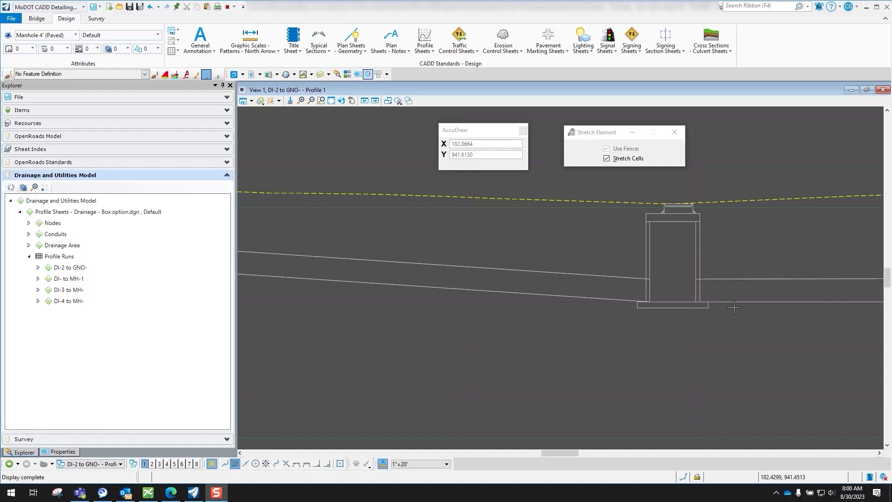
scroll(624, 286, up, 2)
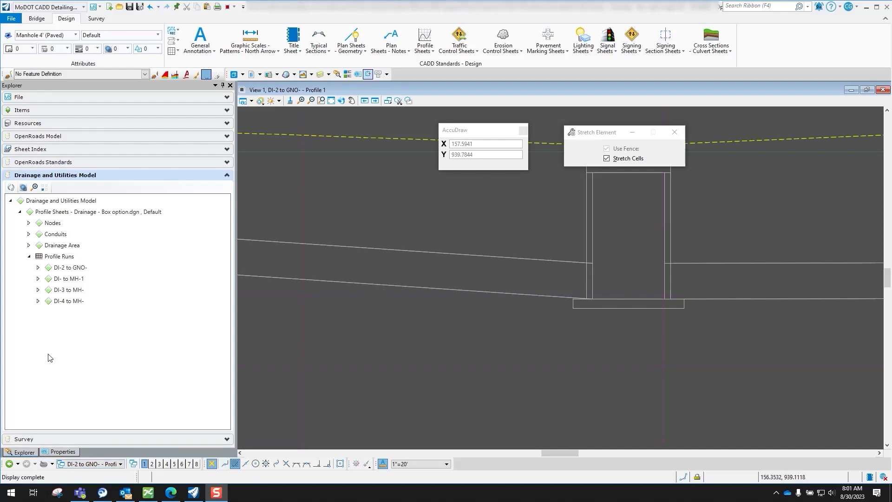
- Switch to the Default model and view the properties of the Circular - Concrete pipe feature definition in the OpenRoads Standards
click(20, 451)
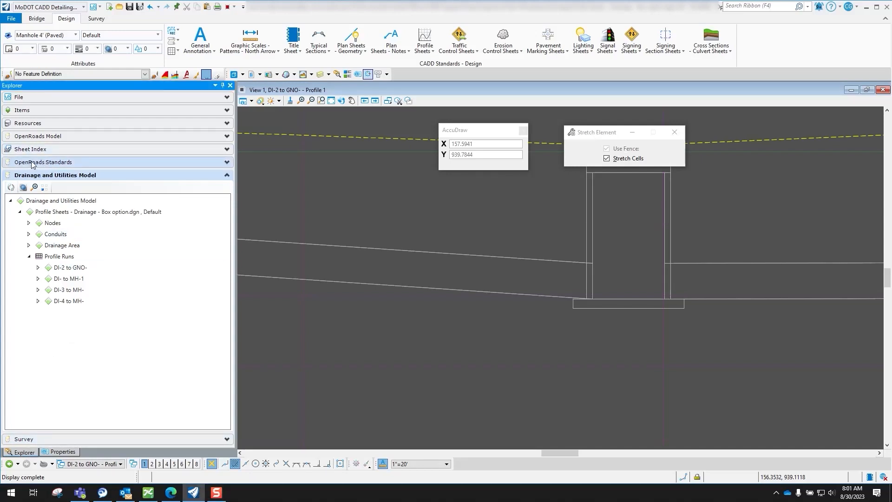
click(100, 463)
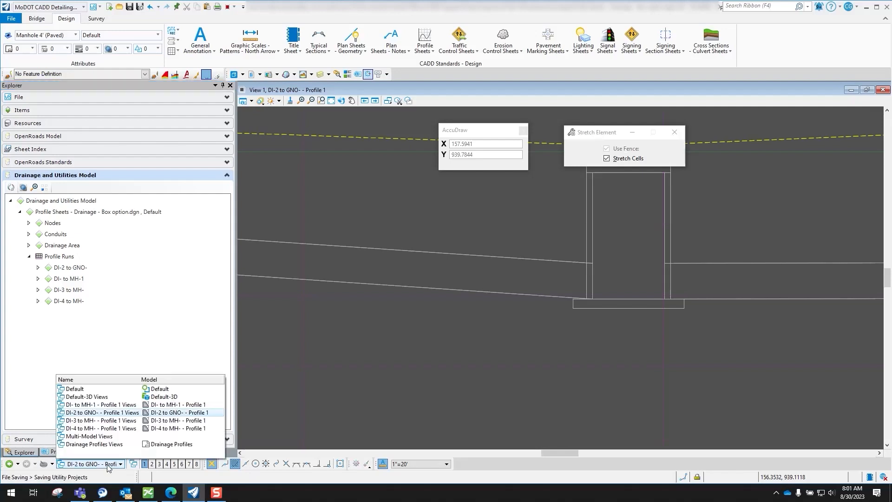
click(84, 390)
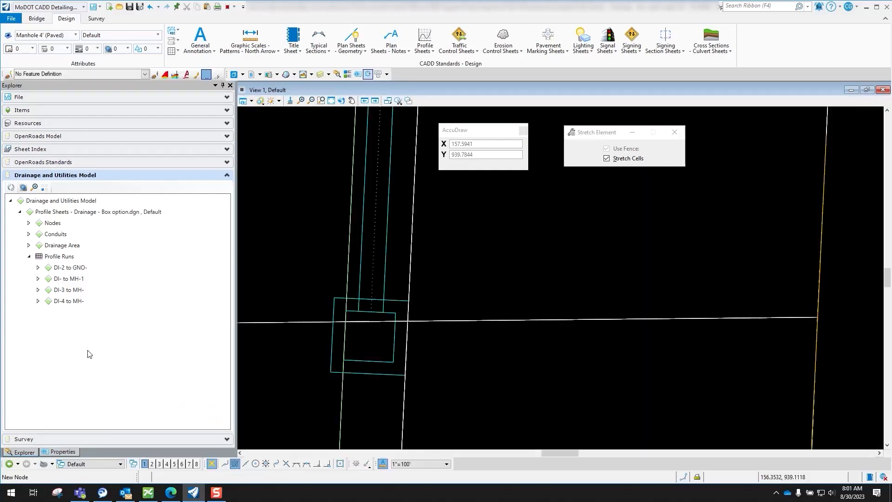
click(45, 164)
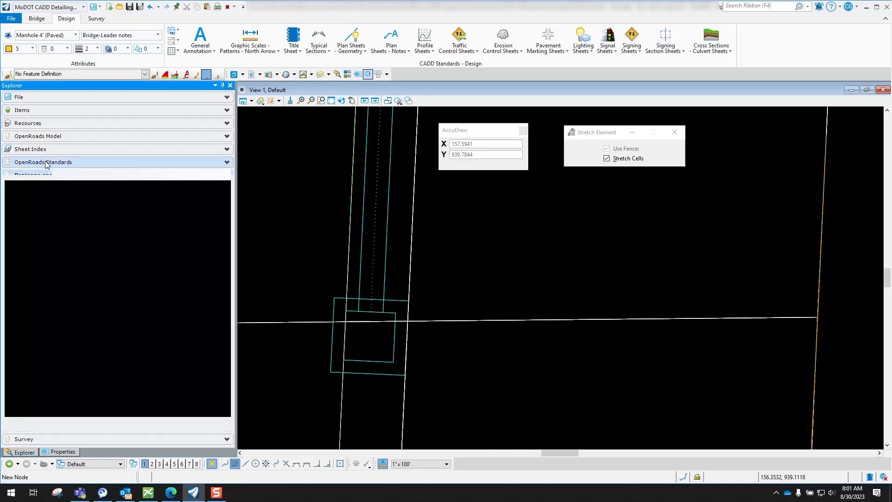
right_click(130, 243)
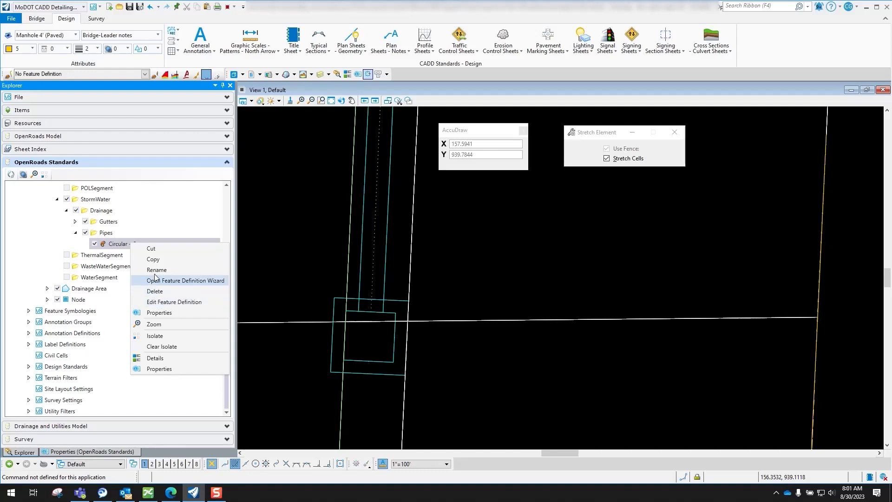
click(165, 370)
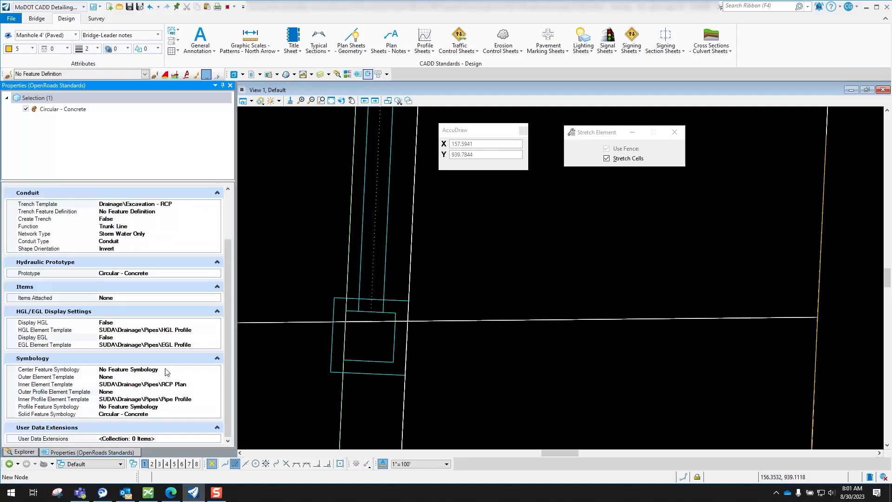
- Return to the DI-2 to GNO- - Profile 1 model, keeping the Circular - Concrete properties open for comparison
click(113, 464)
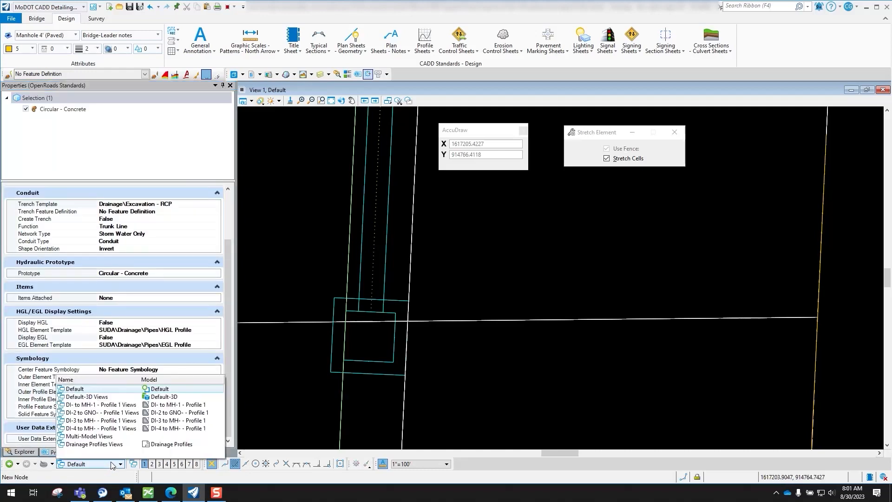
click(175, 413)
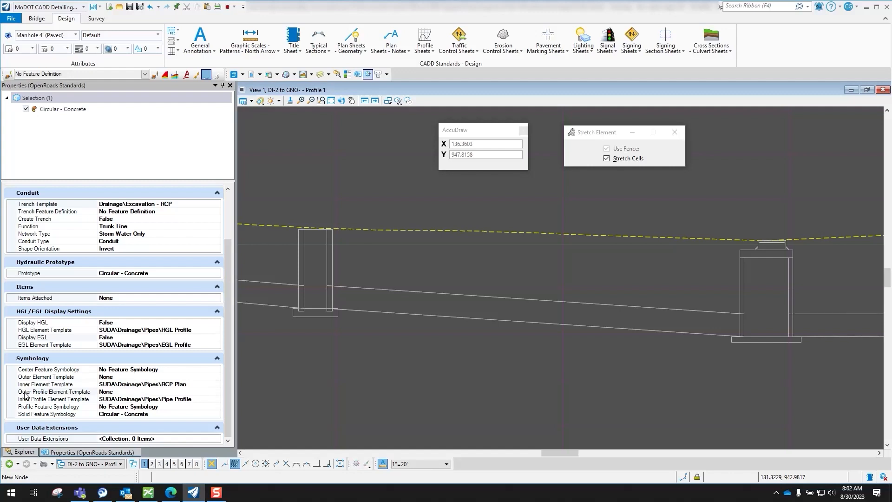
- Set the Outer Profile Element Template of the Circular - Concrete feature definition to SUDA\Drainage\Pipes\RCP Plan
click(126, 394)
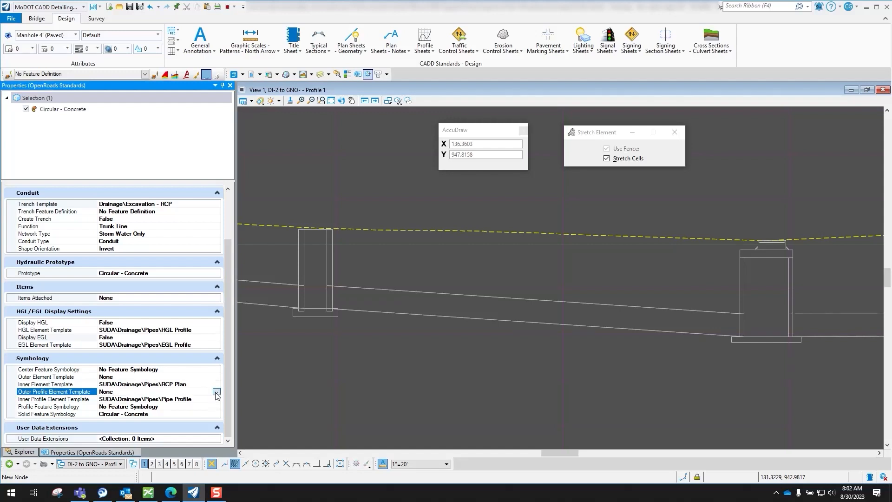
click(216, 392)
click(103, 407)
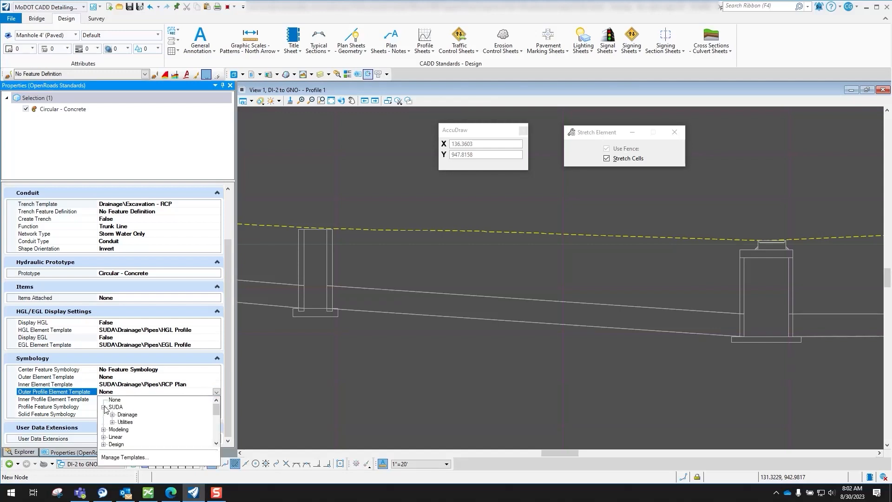
click(112, 414)
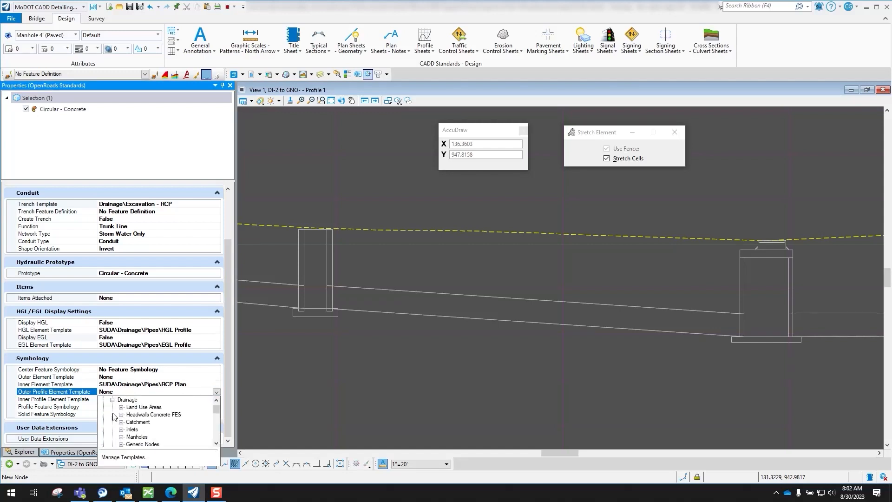
scroll(116, 430, down, 1)
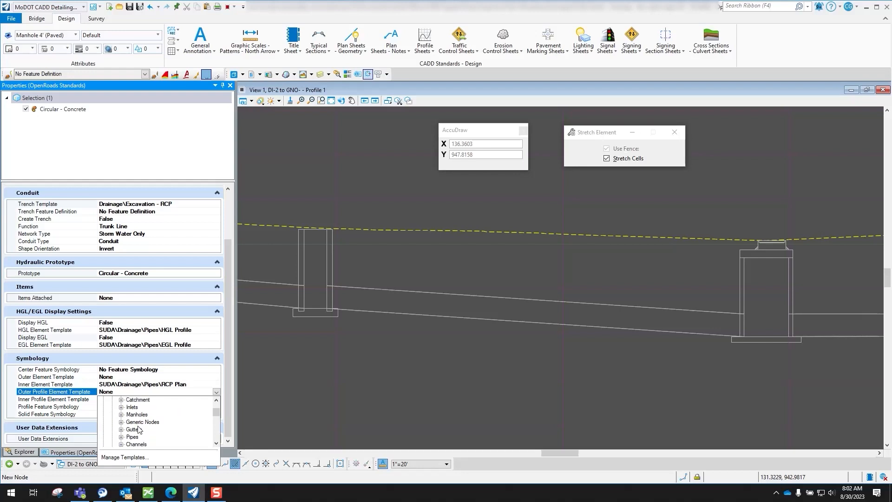
click(120, 437)
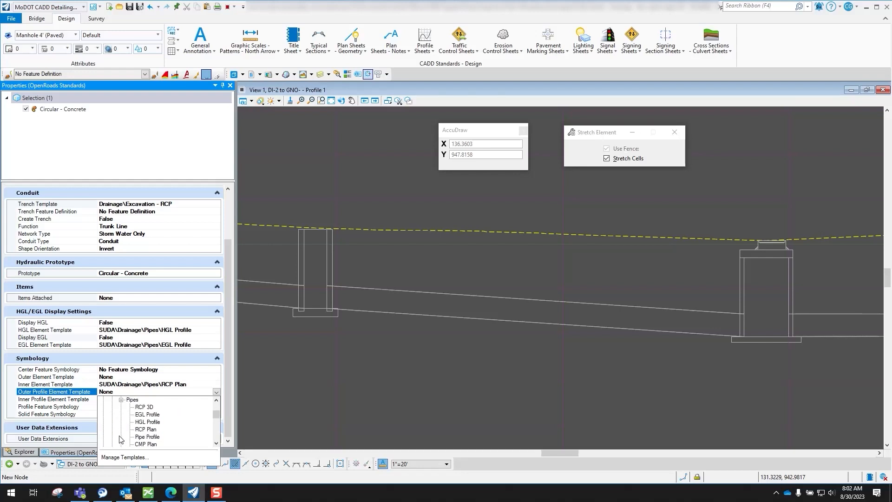
click(147, 436)
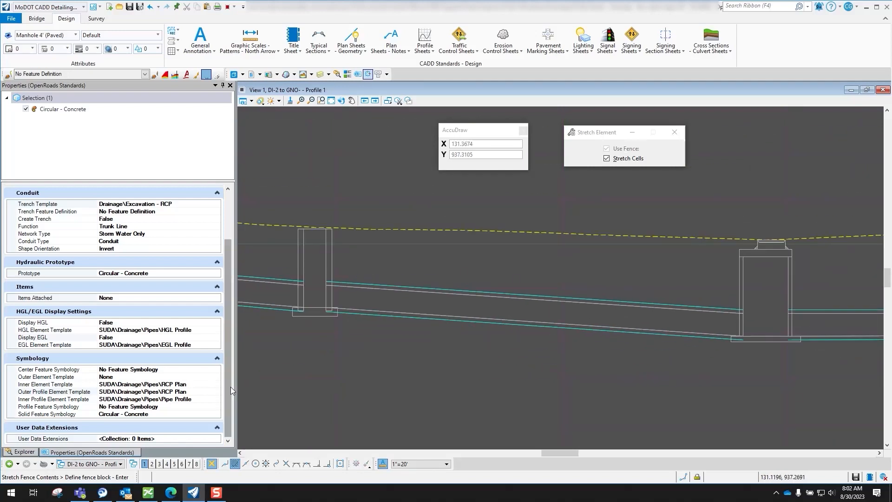
- Change the Outer Profile Element Template of Circular - Concrete to SUDA\Drainage\Pipes\Pipe Profile and check the pipe walls at the manhole
click(198, 393)
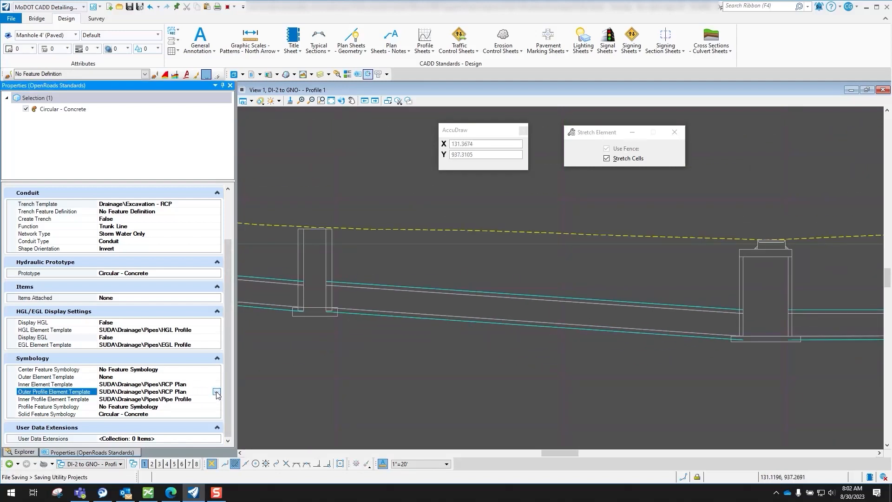
click(216, 392)
scroll(159, 424, down, 1)
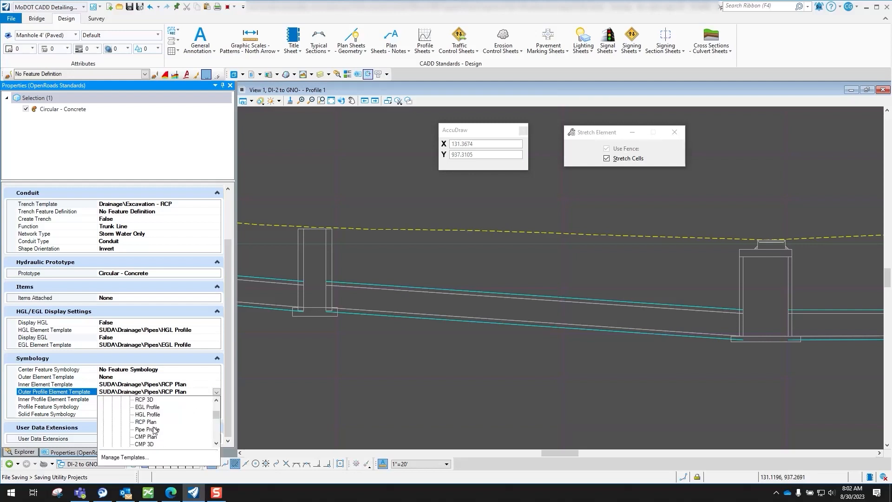
click(147, 429)
scroll(544, 269, down, 5)
scroll(526, 291, up, 5)
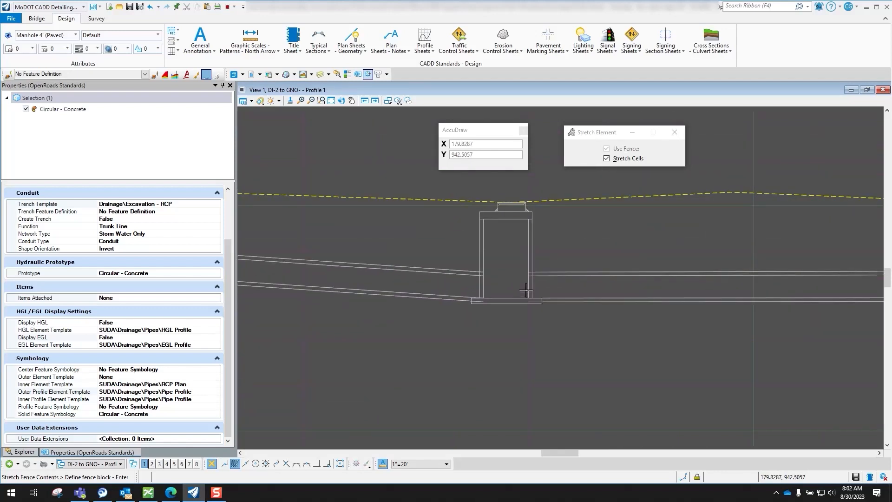
- Save the settings and examine where the inner and outer pipe walls meet the drop inlet and the two manholes around 2+00
scroll(438, 268, down, 4)
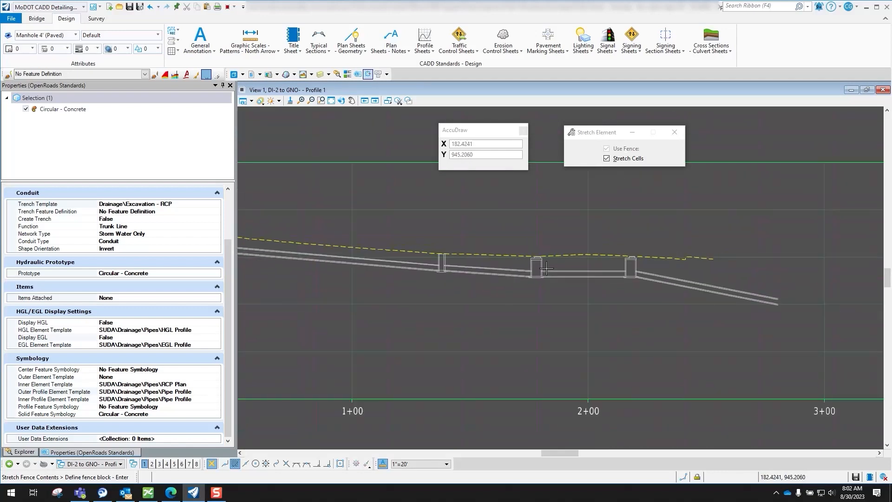
scroll(438, 268, up, 6)
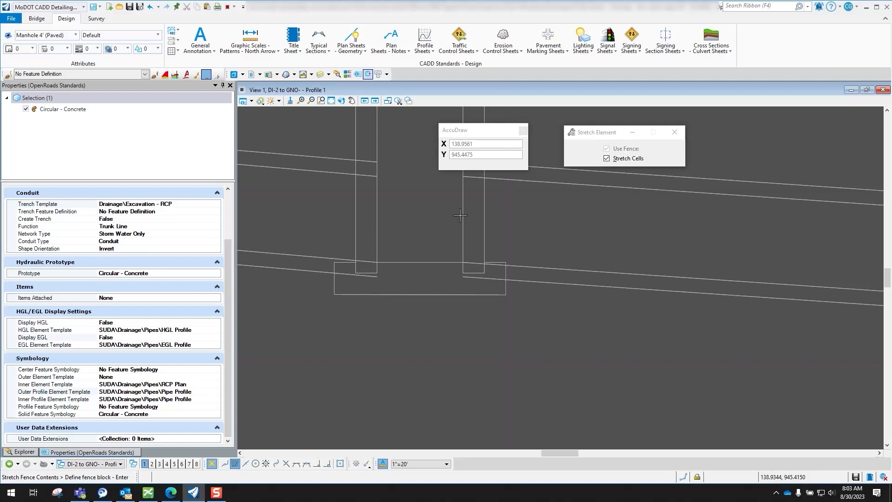
key(ctrl+s)
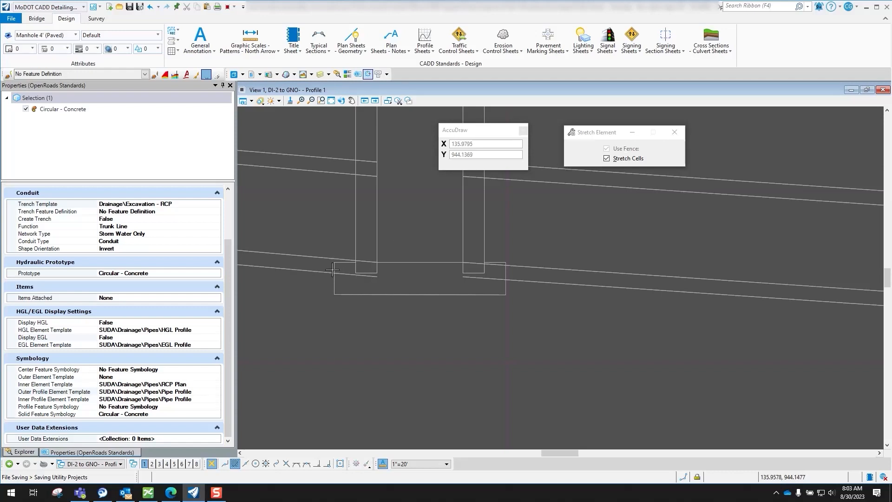
scroll(445, 278, down, 2)
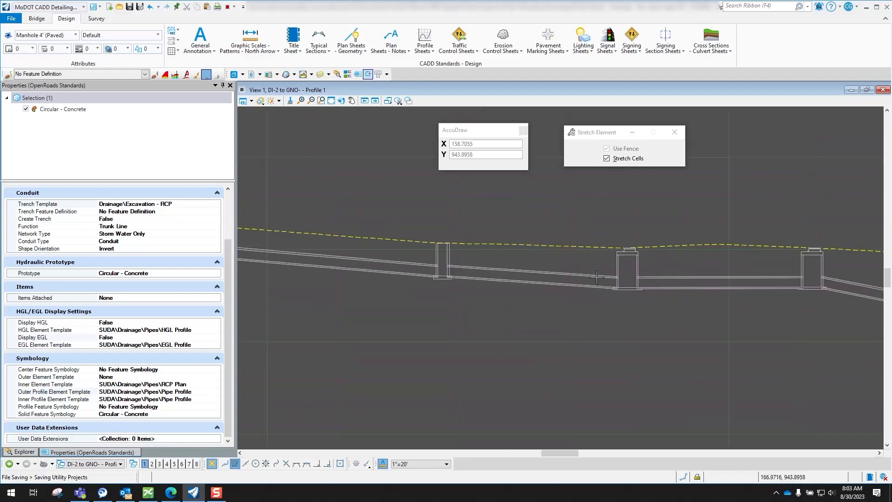
scroll(597, 277, up, 3)
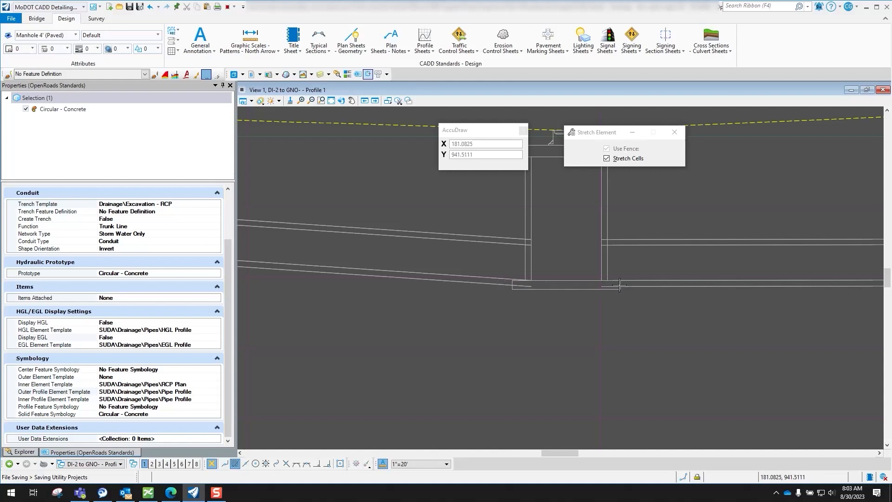
scroll(619, 284, down, 5)
scroll(595, 275, up, 4)
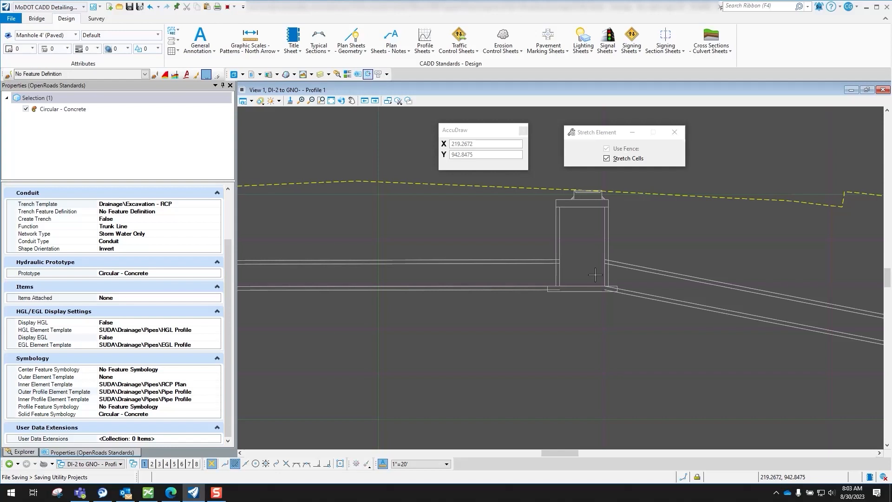
- Try the Trim To Element command on the pipe lines at the manhole just after 2+00
click(201, 393)
click(216, 392)
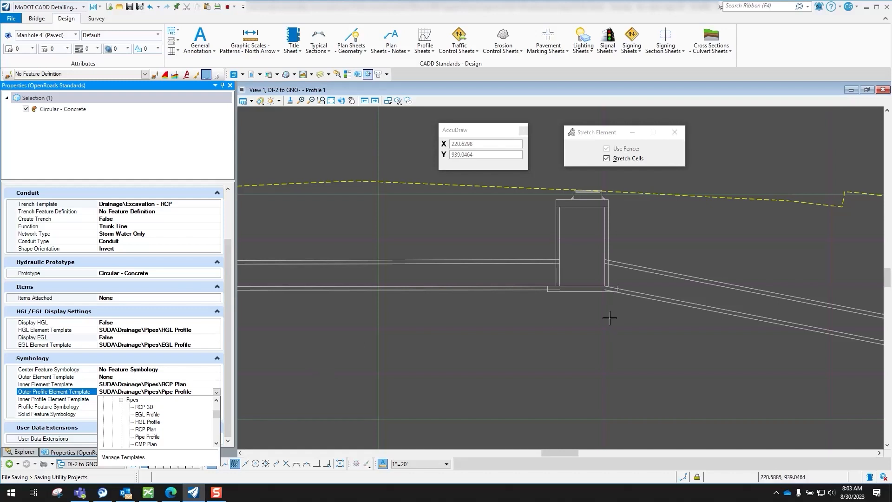
click(589, 320)
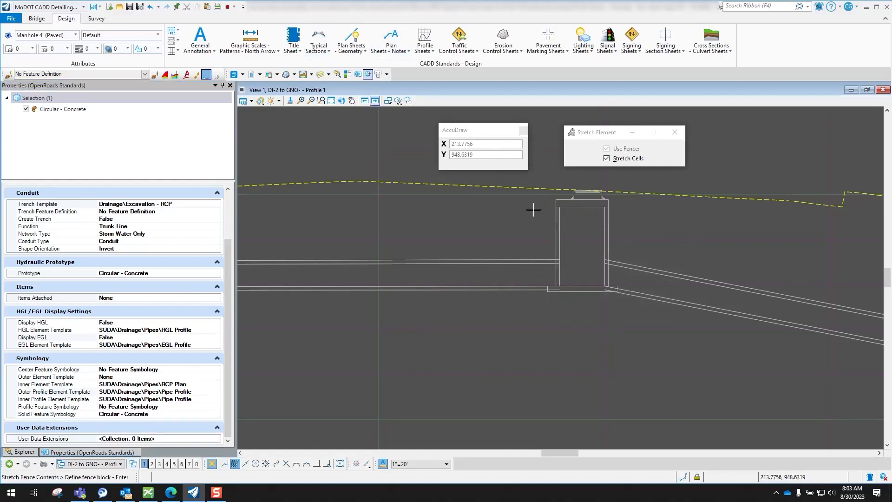
key(space)
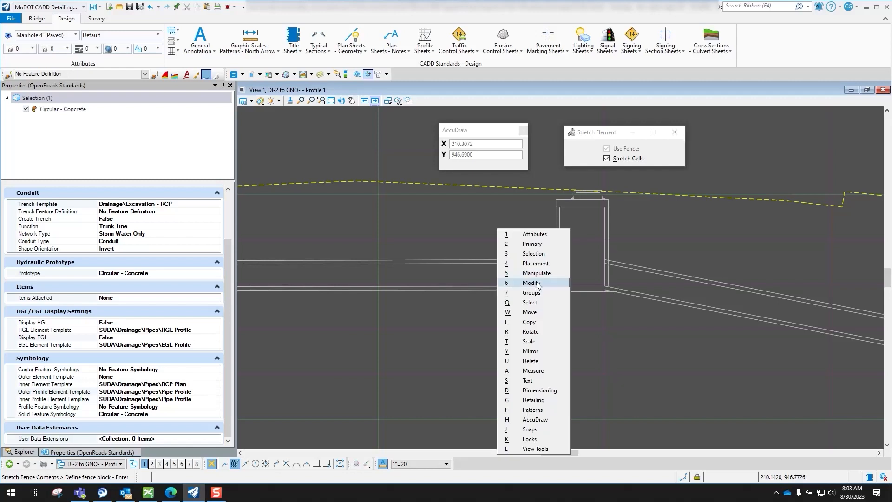
click(538, 283)
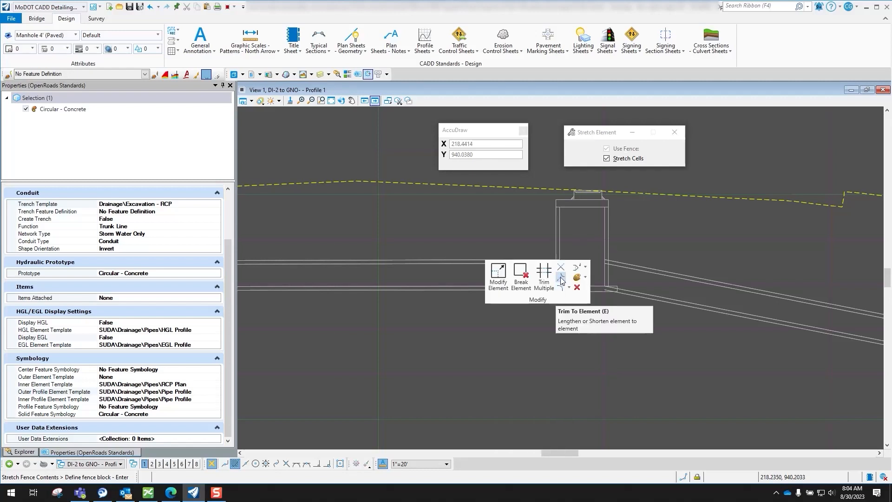
click(561, 281)
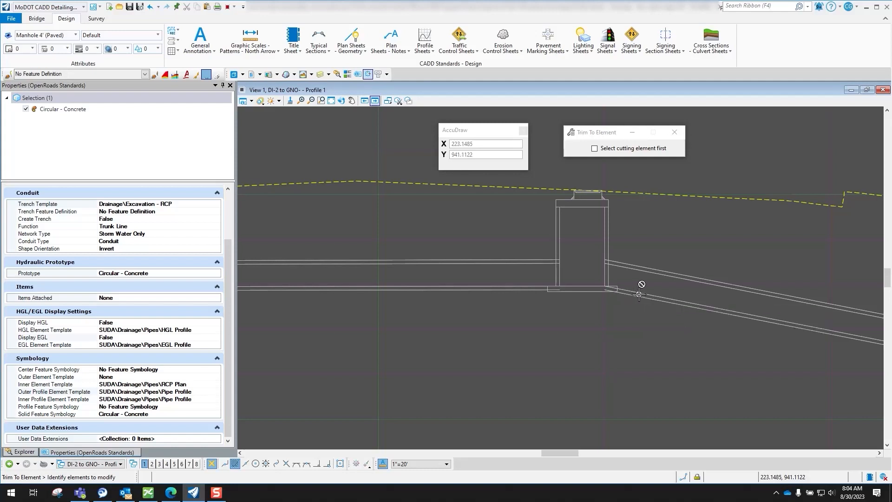
- Set the Outer Profile Element Template of Circular - Concrete back to None
click(216, 393)
click(216, 392)
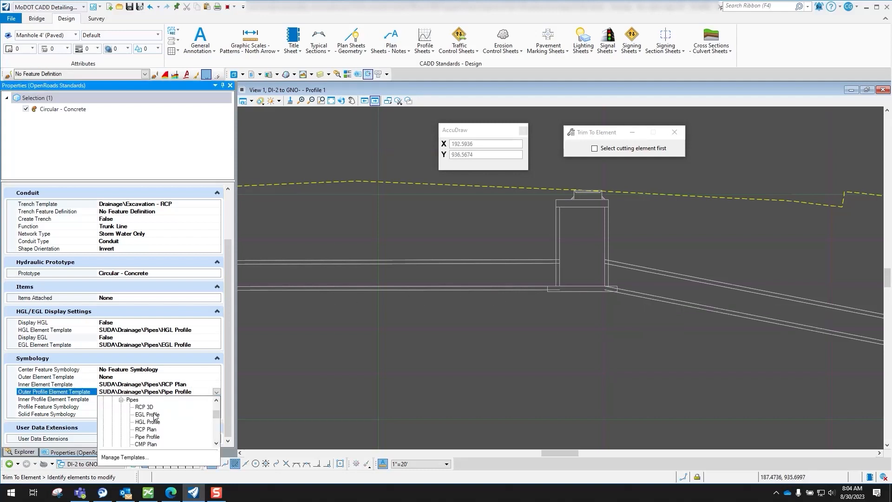
scroll(217, 414, up, 3)
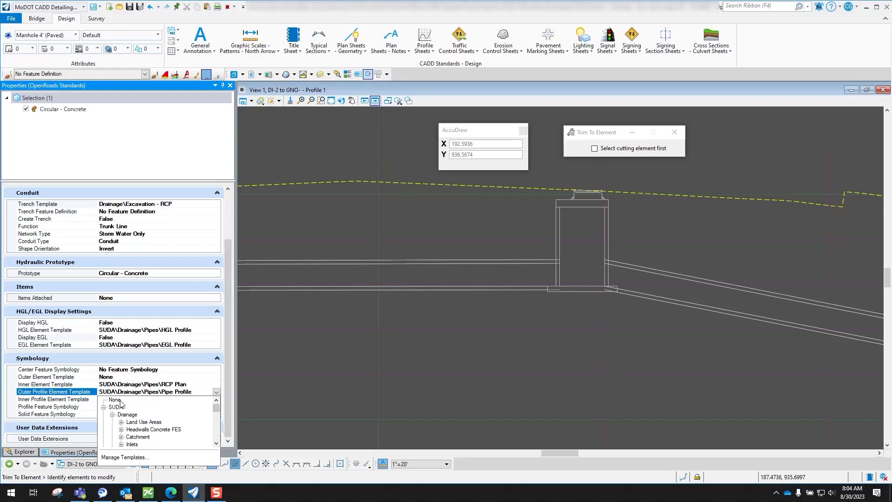
click(114, 400)
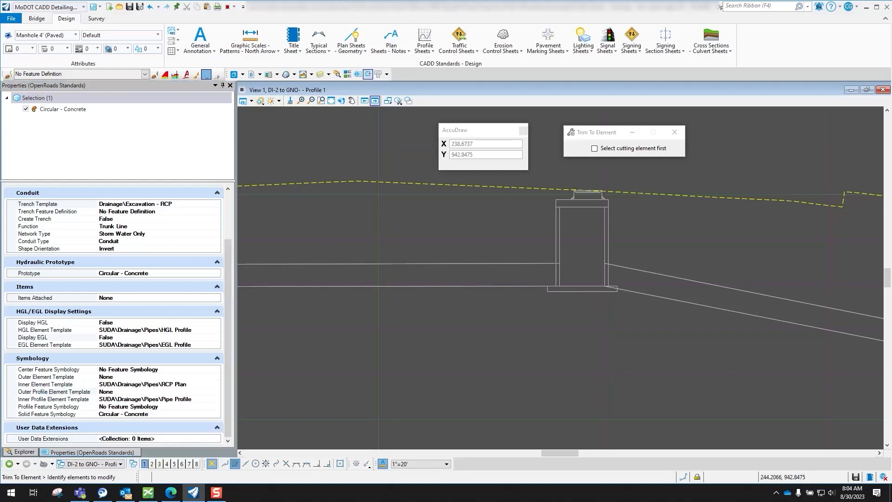
- Review the structure cells, pipes and ground line along the whole profile from 0+00 to 3+00
scroll(609, 262, down, 5)
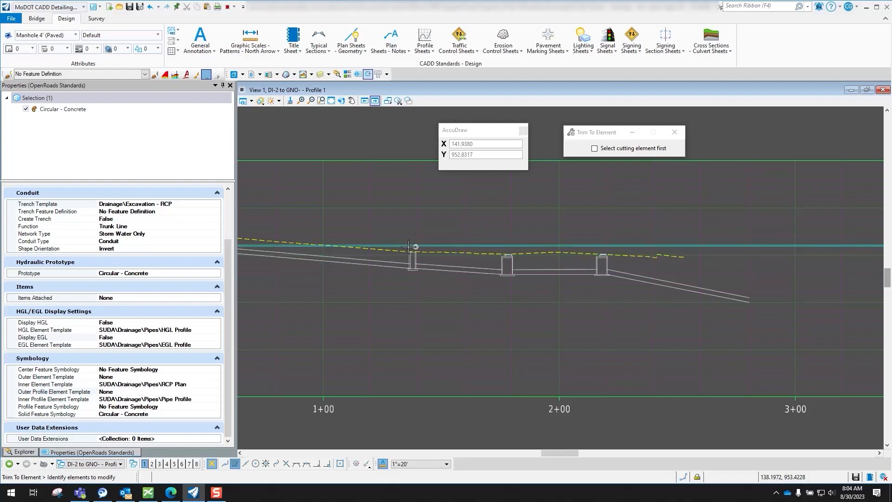
scroll(413, 249, up, 2)
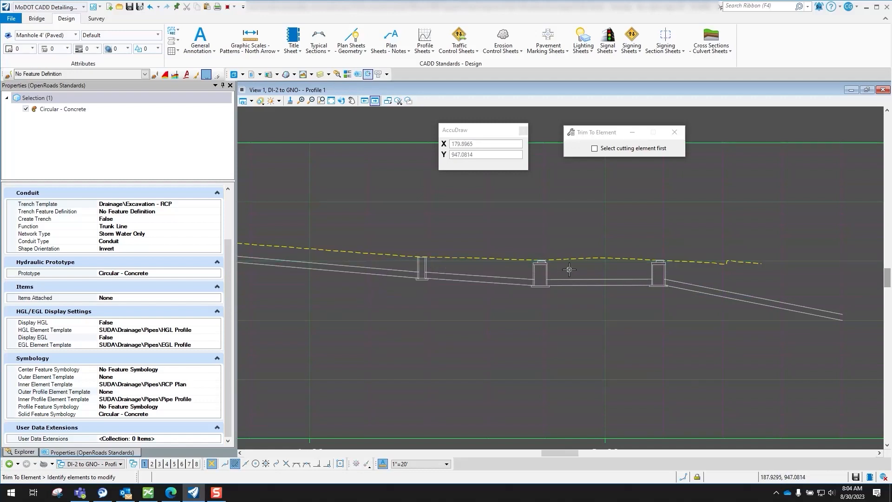
scroll(692, 297, down, 2)
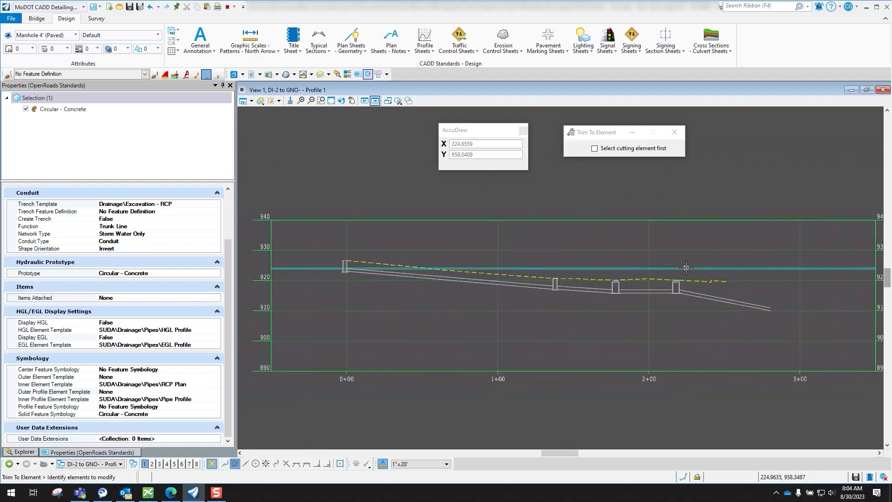
scroll(635, 267, down, 1)
scroll(639, 234, up, 1)
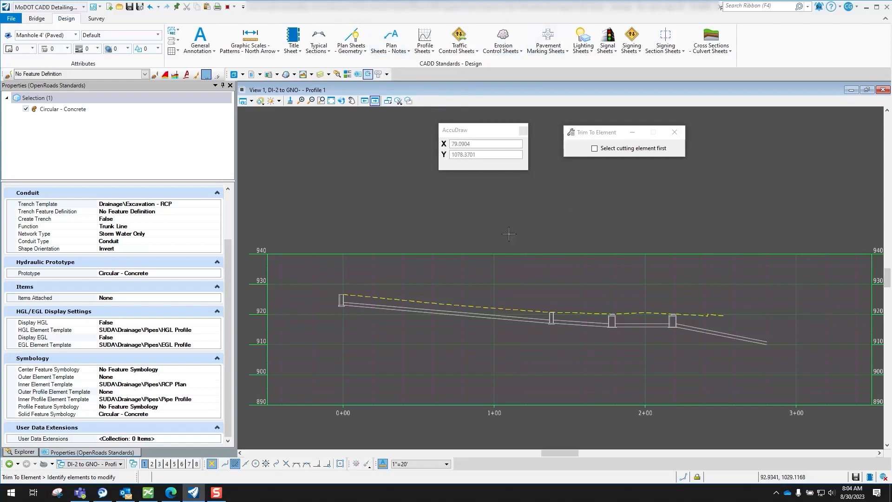
scroll(570, 334, down, 1)
scroll(570, 334, up, 2)
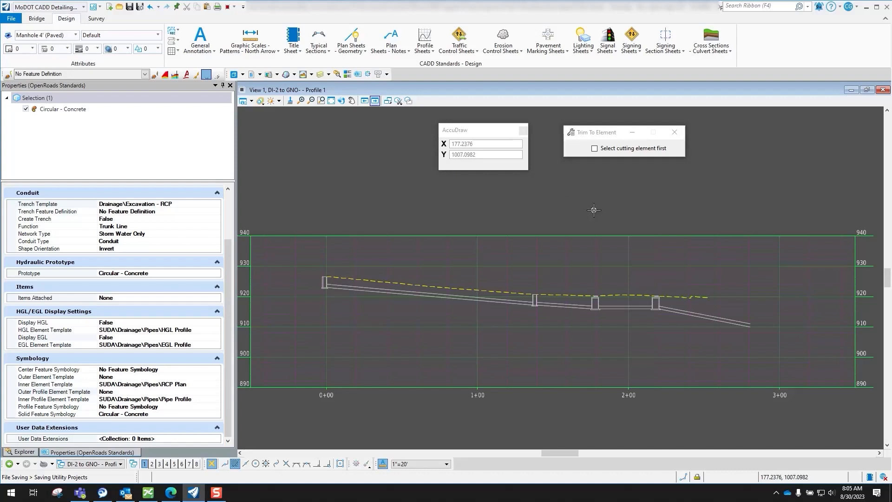
- Switch to the Drainage and Utilities workflow, open the Civil Labeler, and move its window clear of the profile
click(68, 9)
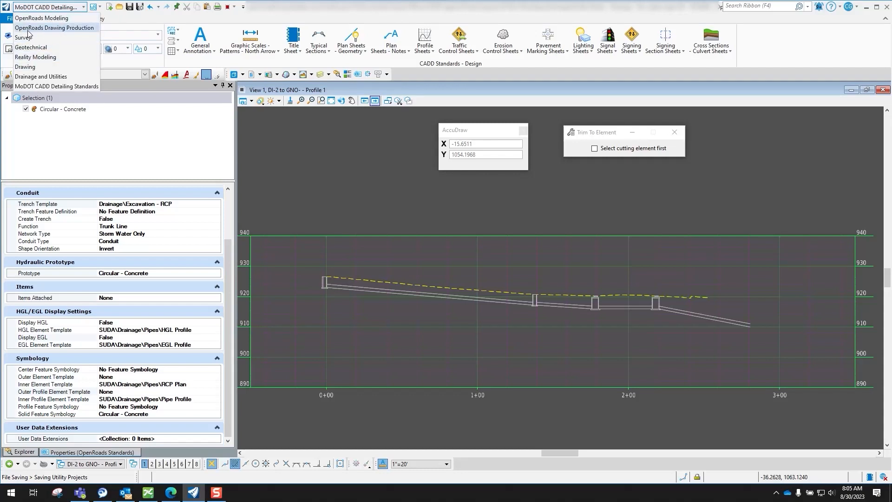
click(40, 77)
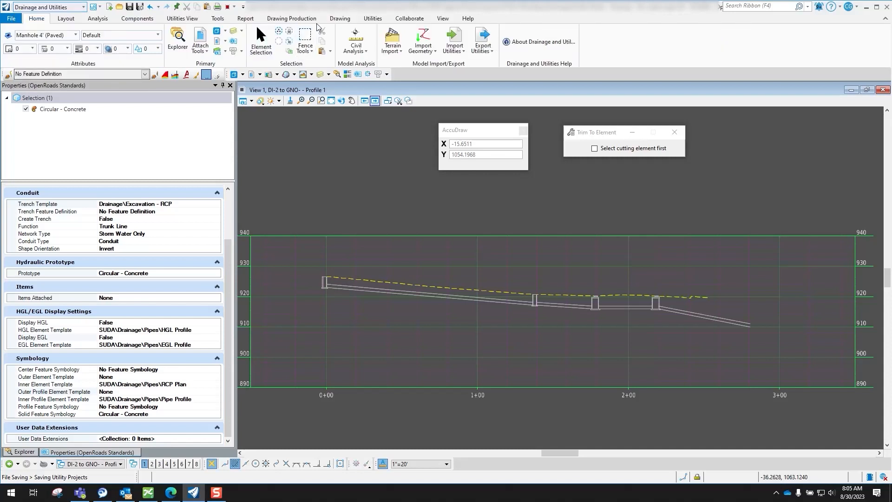
click(285, 22)
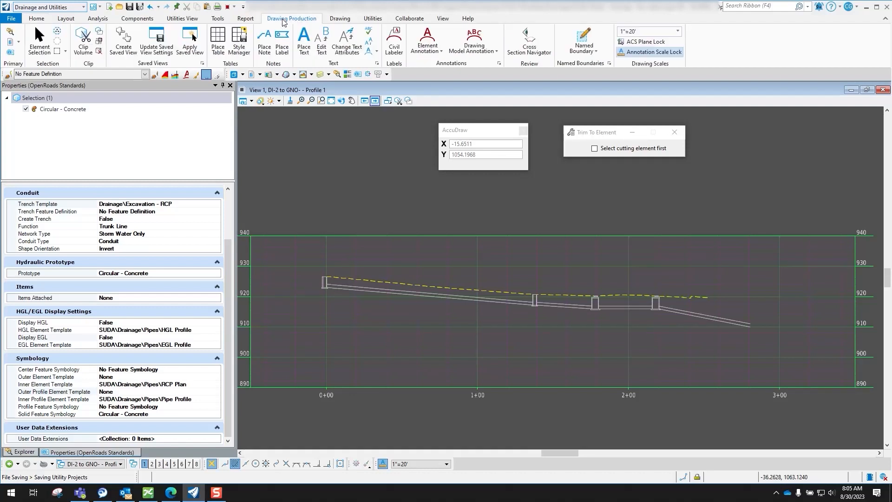
click(395, 38)
drag(258, 130, 381, 75)
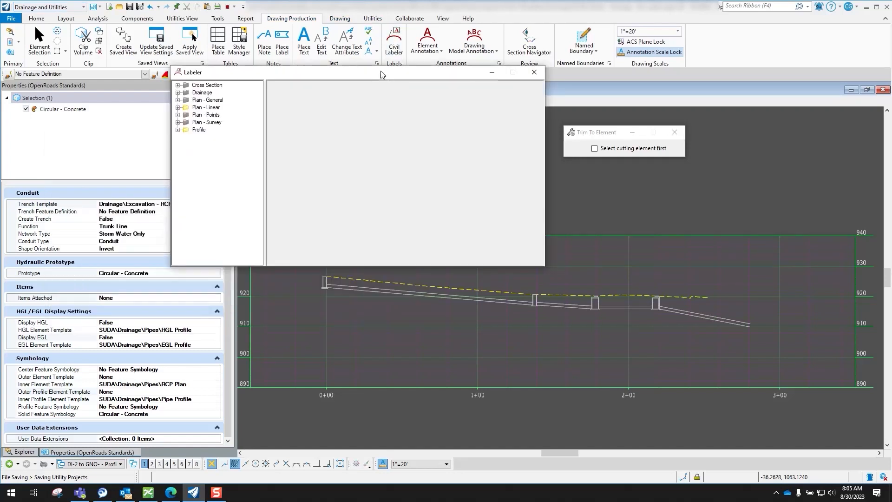
- List the Drainage labels in the Labeler with their full names readable, and bring the profile's pipes and structures into closer view
click(178, 92)
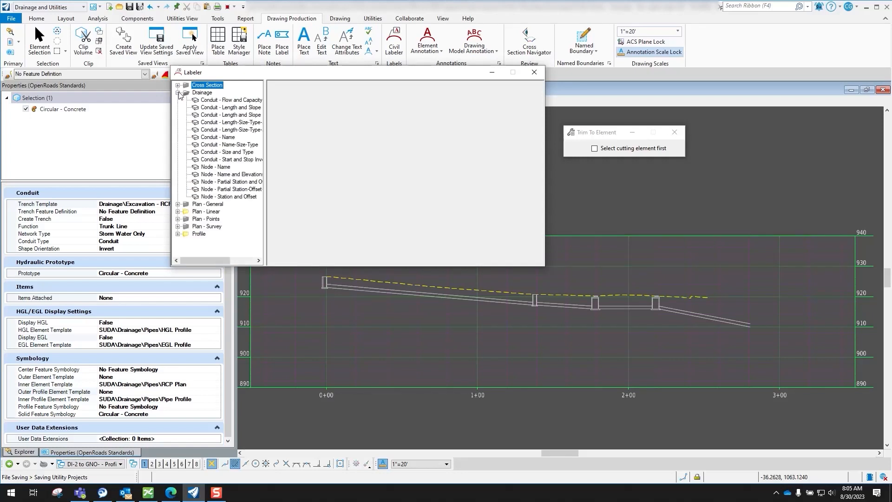
drag(266, 125, 325, 125)
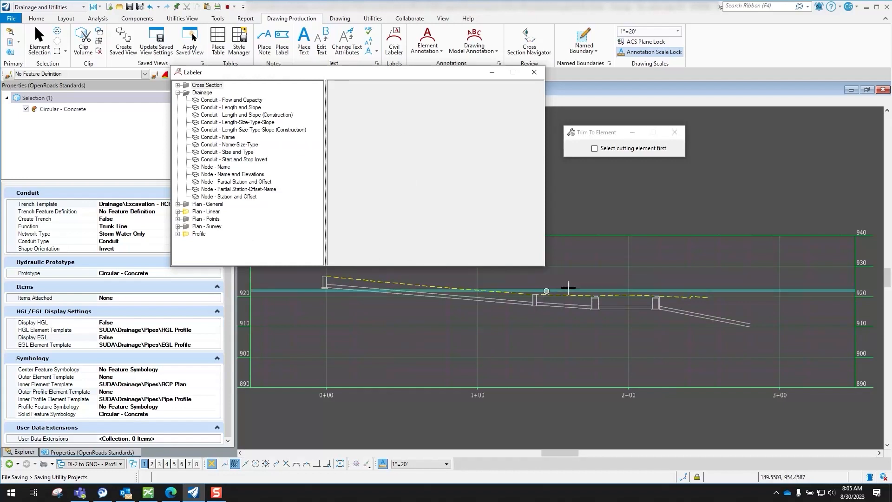
scroll(534, 279, up, 1)
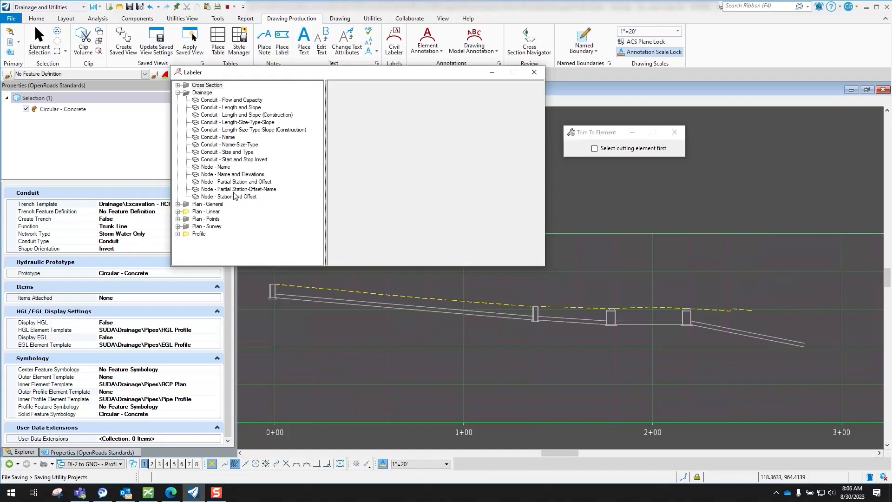
- Place a Conduit - Length and Slope label just below the long pipe upstream of the first interior inlet, following the pipe's slope
scroll(571, 314, up, 5)
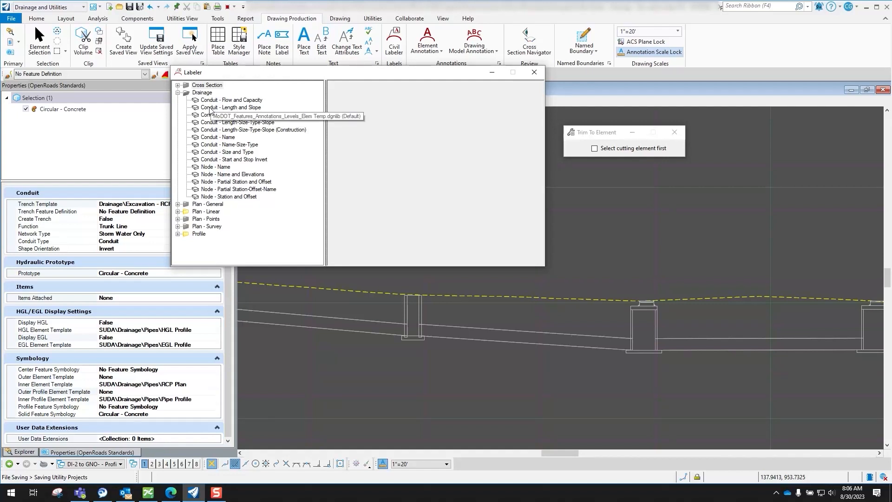
click(245, 108)
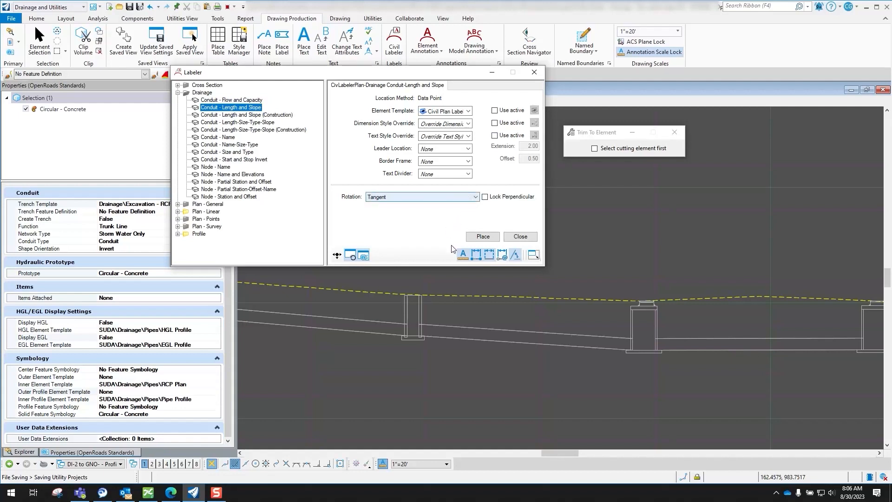
click(488, 237)
scroll(516, 288, down, 4)
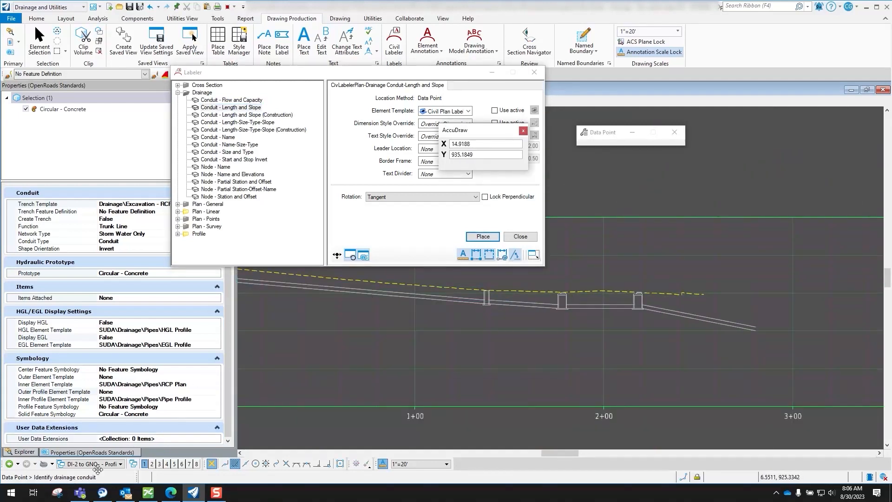
scroll(330, 287, down, 5)
scroll(314, 278, up, 5)
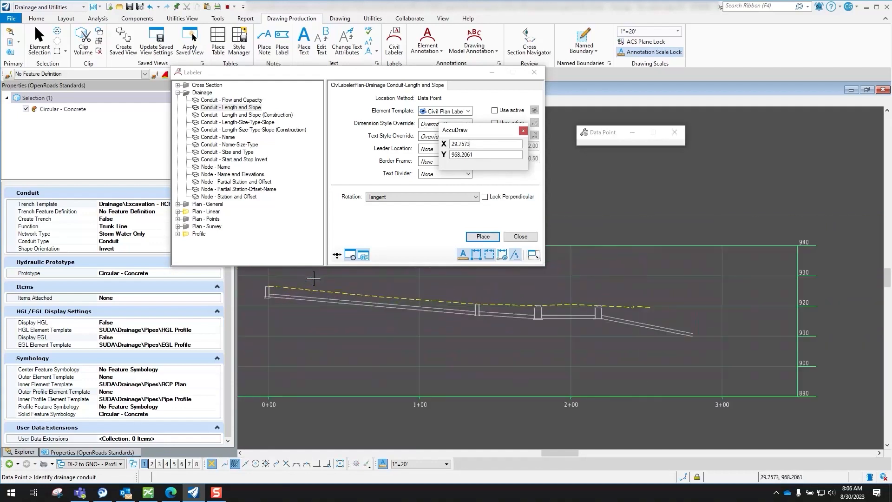
scroll(360, 310, up, 2)
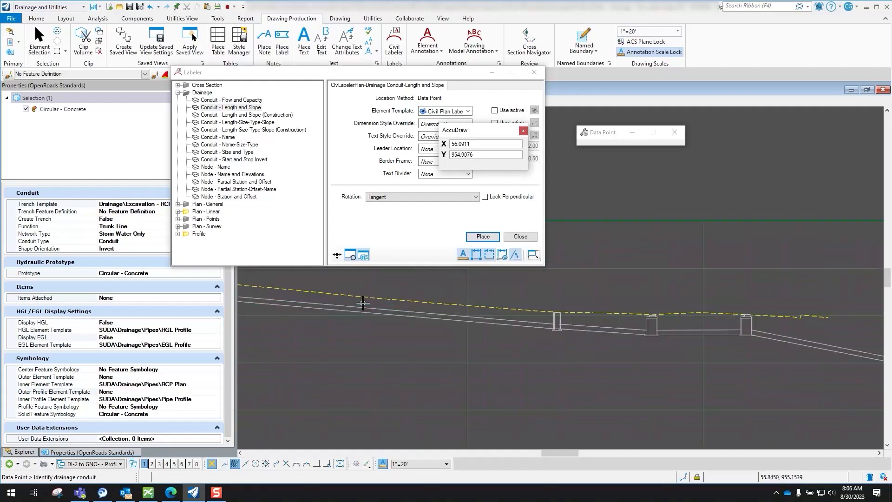
click(361, 308)
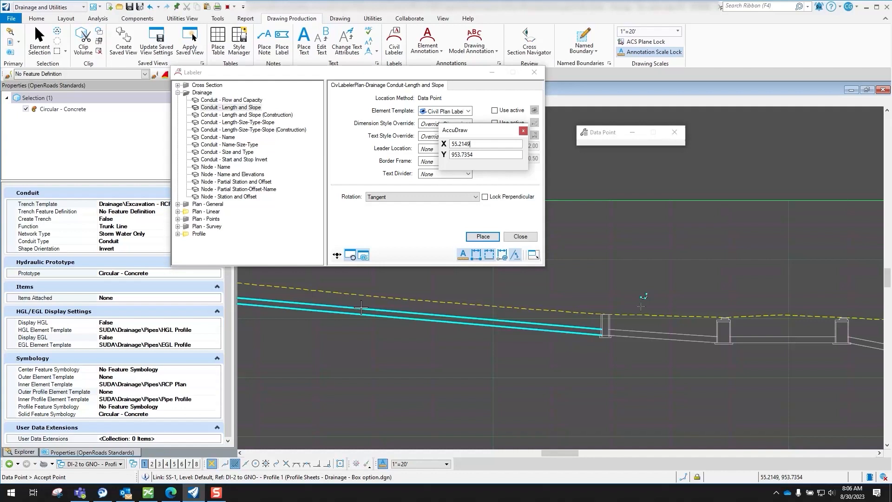
click(386, 337)
scroll(370, 328, down, 1)
scroll(370, 328, down, 4)
scroll(371, 330, up, 4)
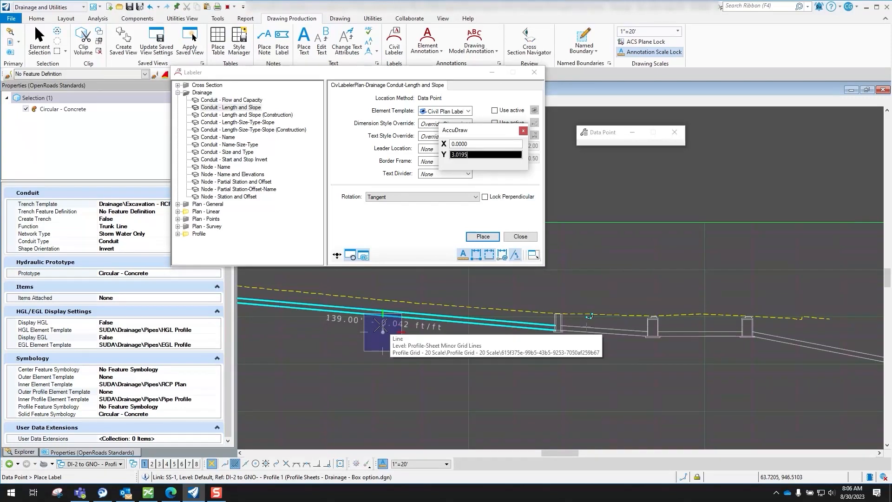
click(381, 325)
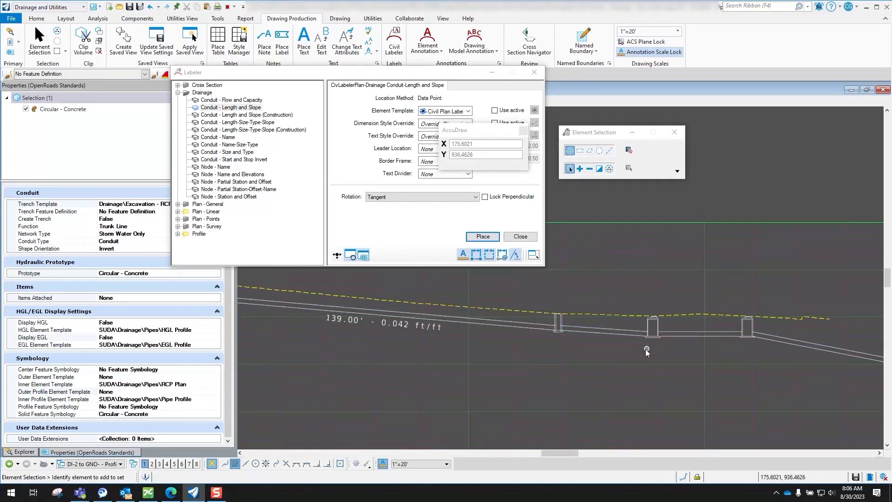
- Bring up the level display and turn on the Drainage-Structures level for the referenced DI-2 to GNO- Profile 1 model
scroll(618, 337, up, 3)
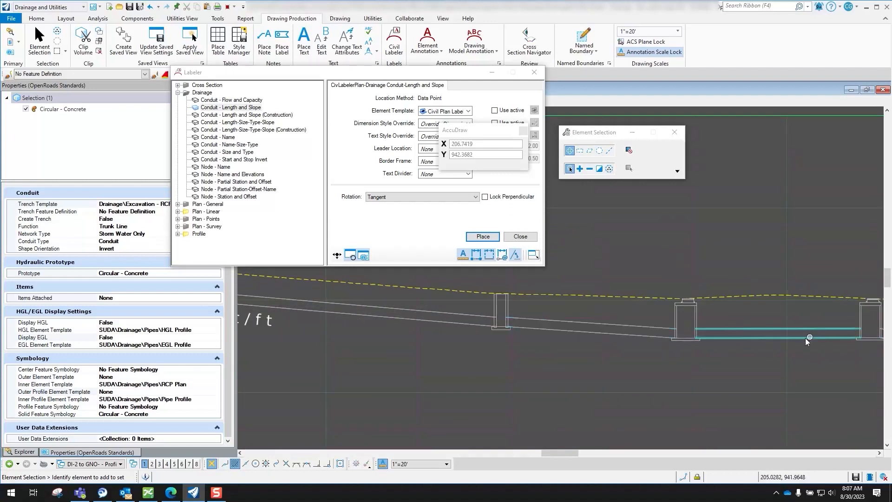
scroll(591, 360, down, 3)
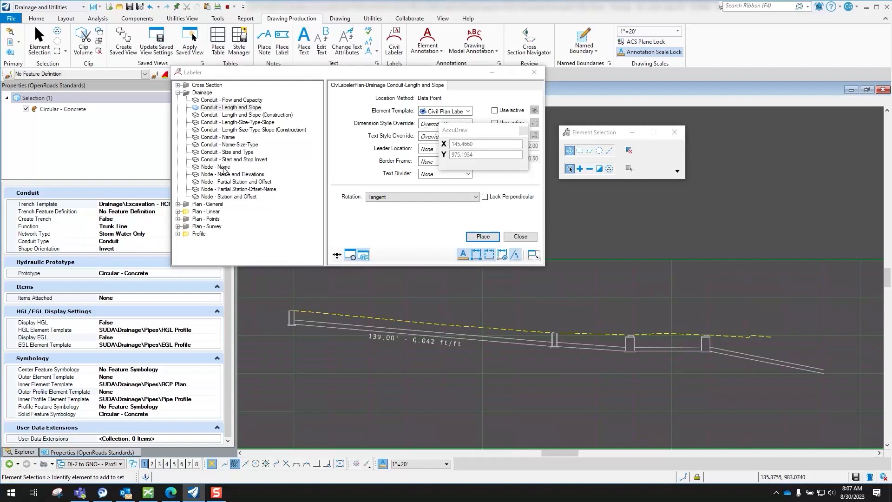
scroll(626, 344, up, 3)
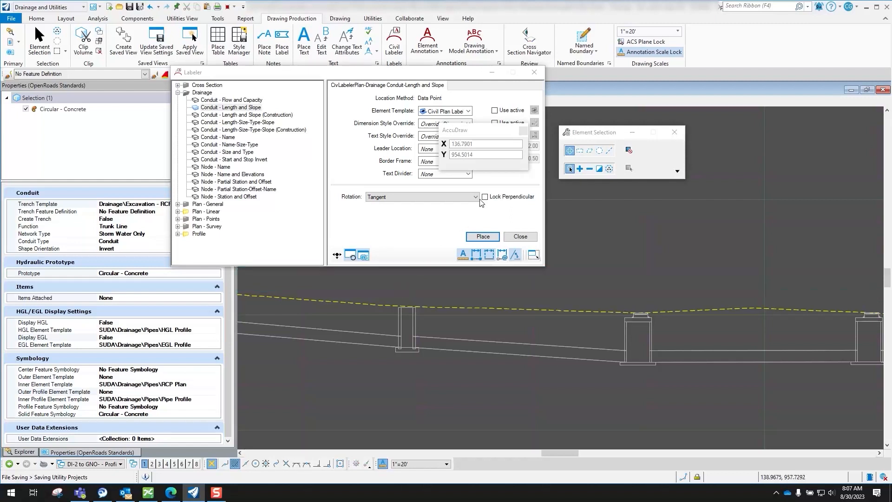
click(534, 73)
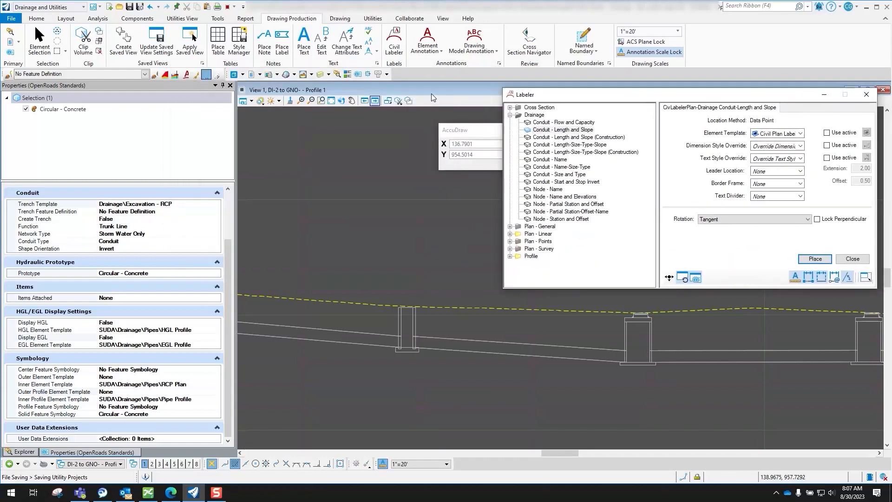
click(320, 74)
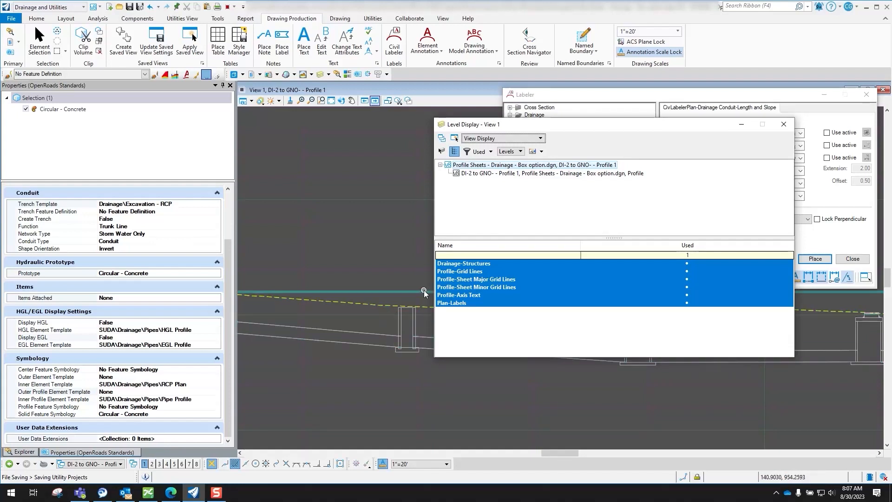
mouse_move(422, 291)
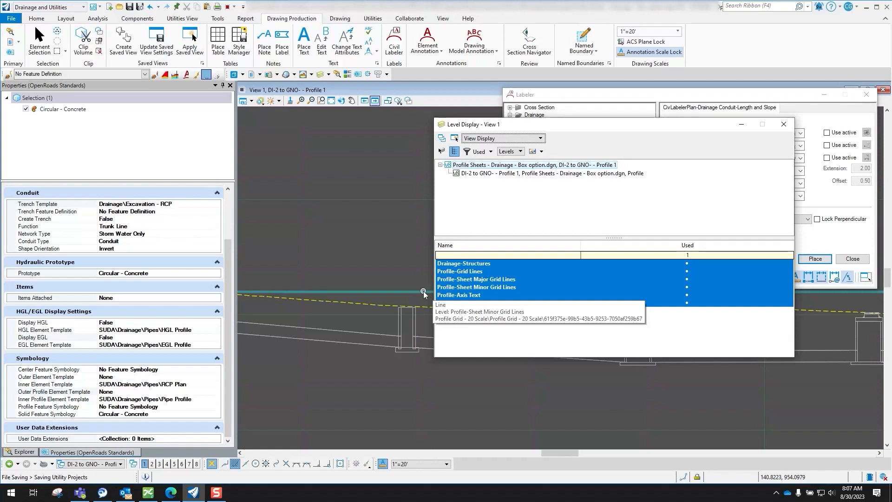
click(527, 174)
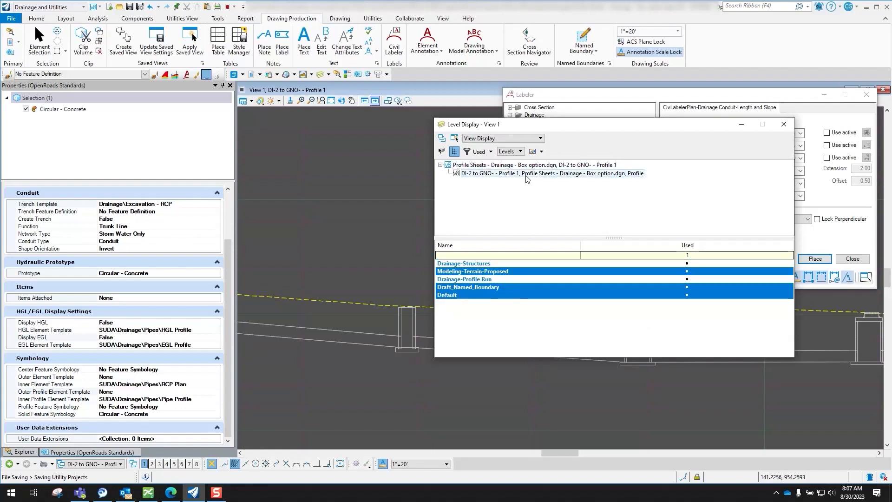
click(481, 265)
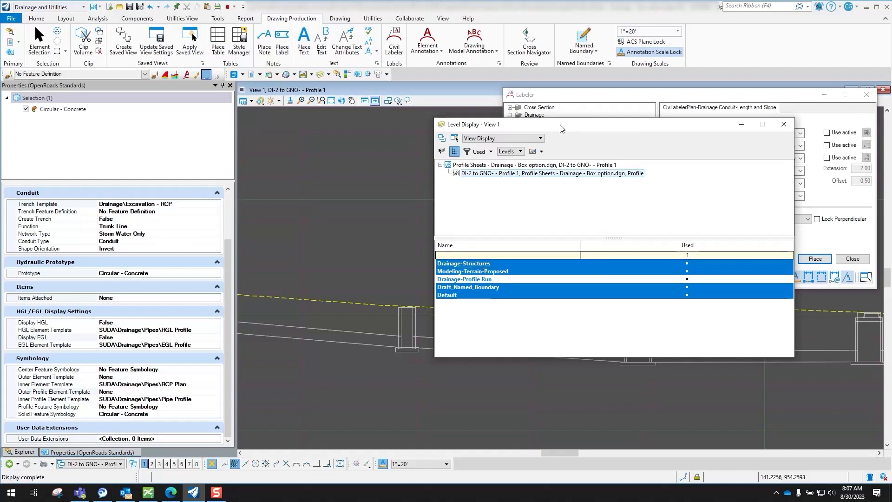
- Hide the MoDOT structure cells by turning off the Drainage-Structures level in the active Profile Sheets - Drainage - Box option.dgn model
drag(560, 125, 338, 100)
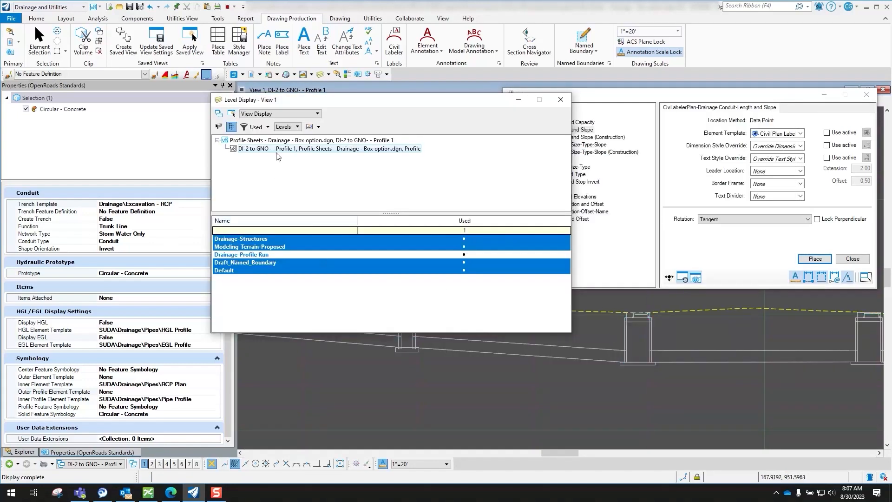
click(280, 141)
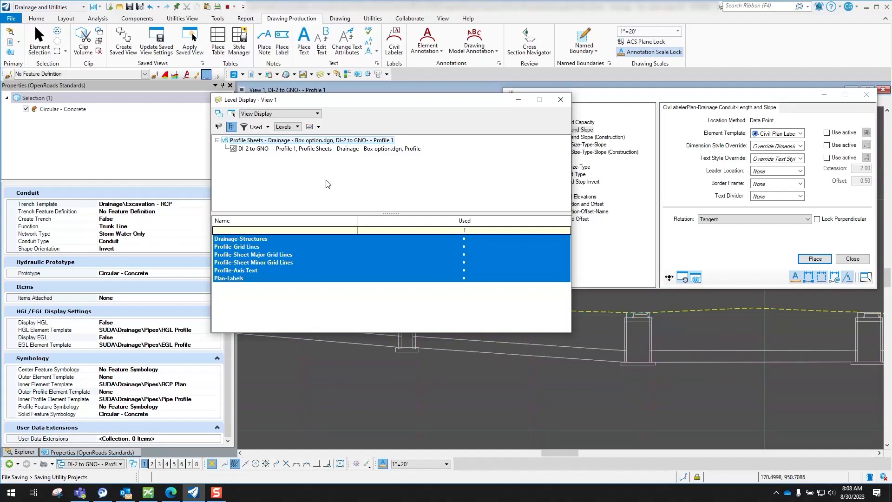
click(254, 239)
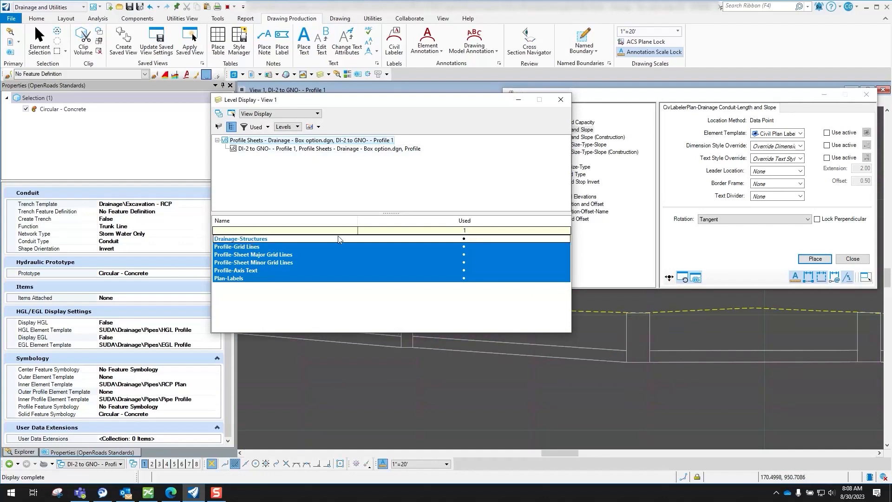
scroll(711, 360, down, 3)
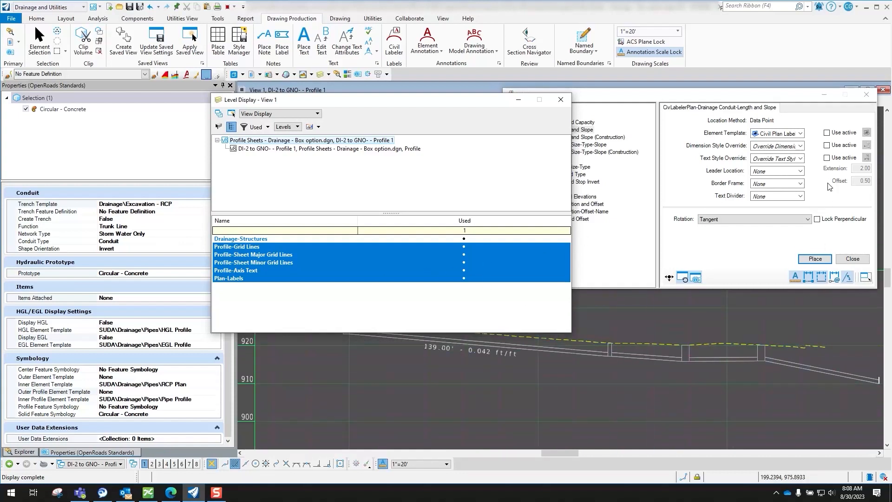
- Place a Node - Name and Elevations label for inlet DI-1 below the pipe, with its leader running to the node
click(619, 93)
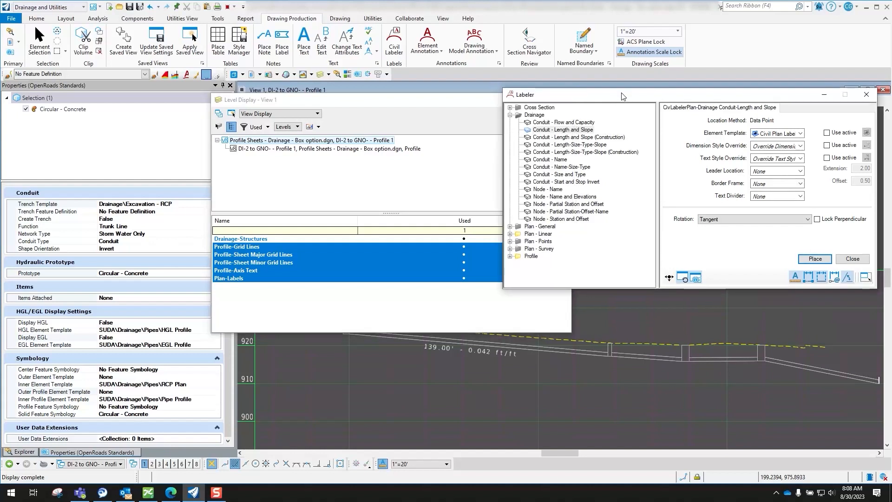
click(567, 198)
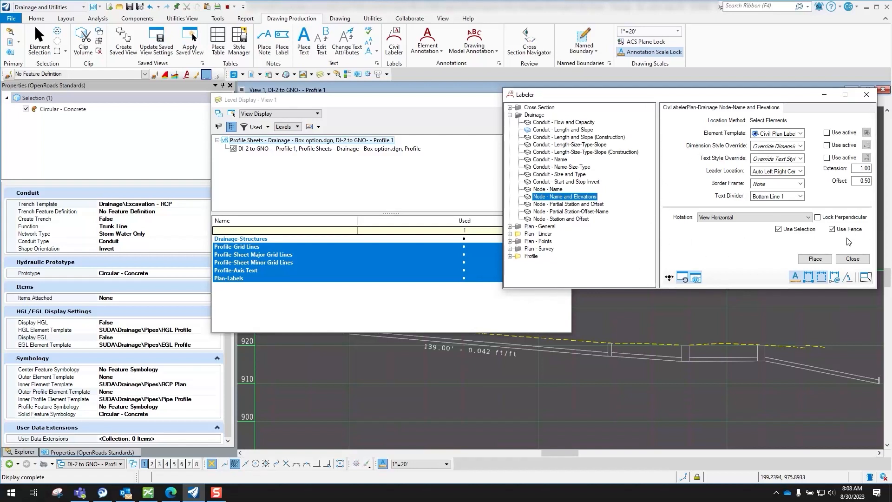
click(818, 262)
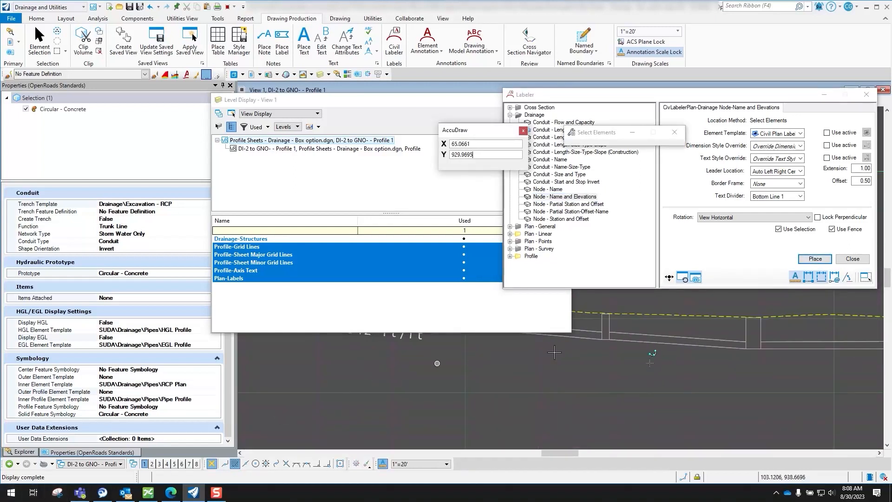
click(605, 340)
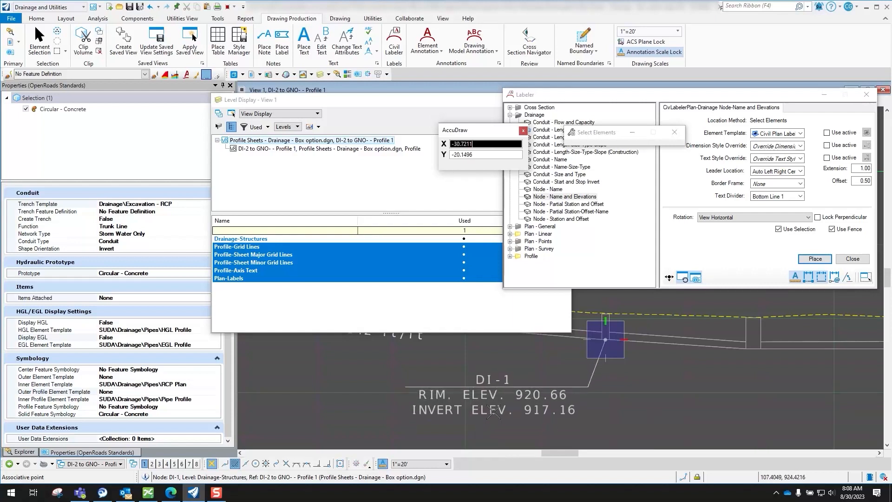
click(491, 413)
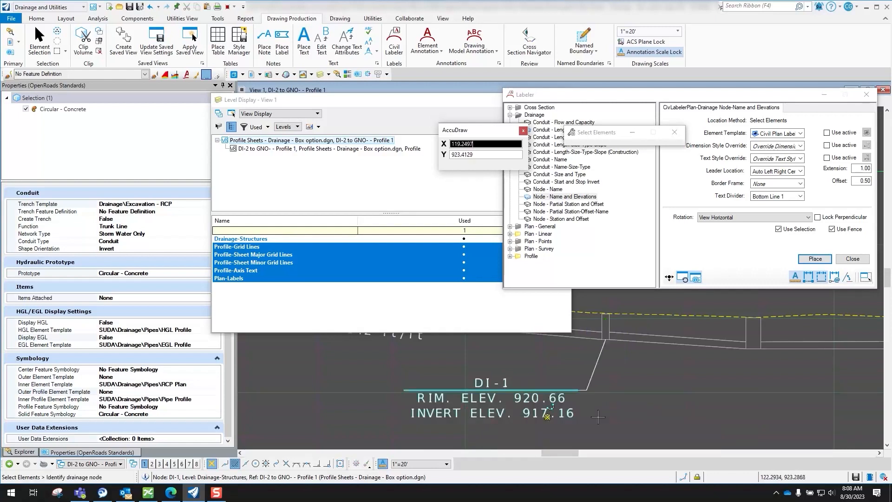
- Place Node - Name and Elevations labels below the two manholes MH-1 and MH-, and close the Labeler
click(760, 369)
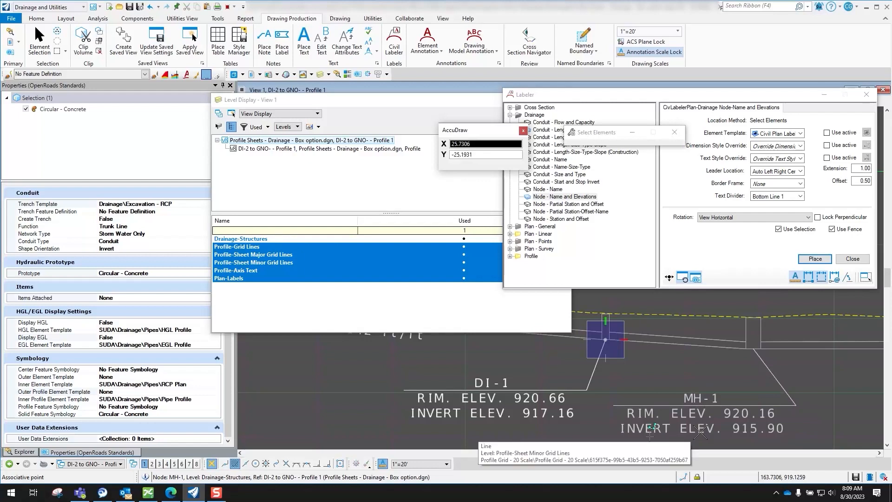
click(650, 429)
scroll(690, 427, down, 2)
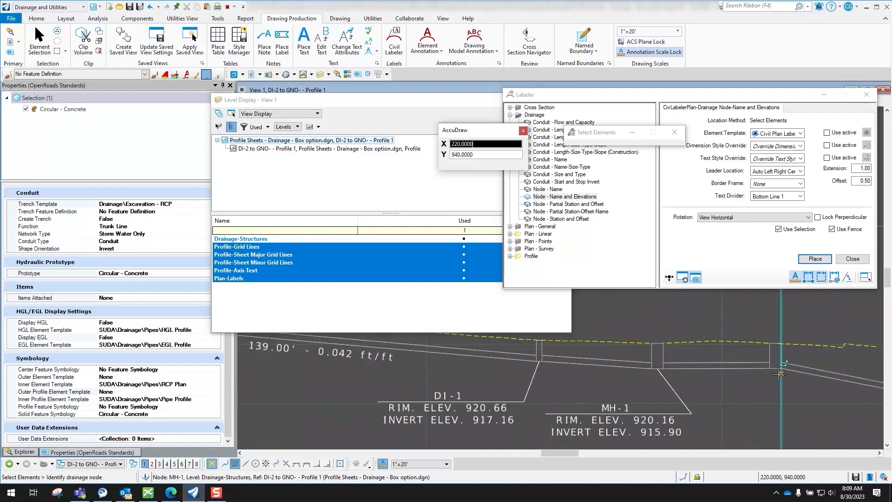
click(780, 371)
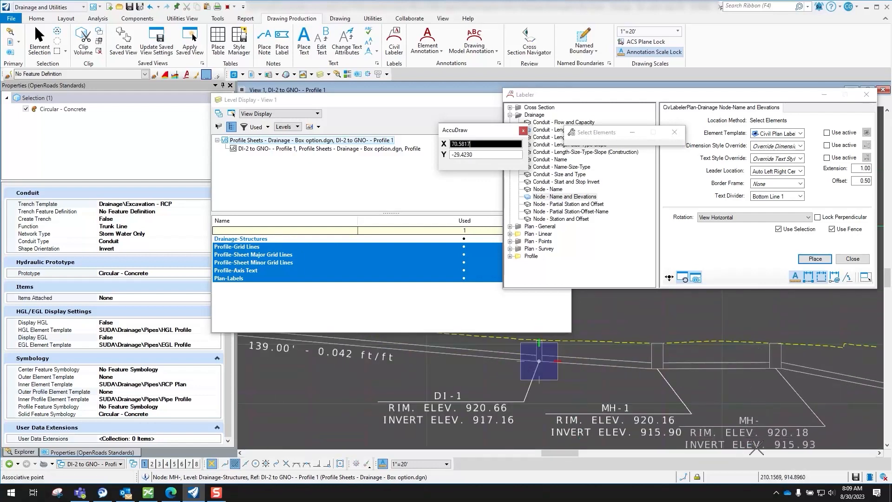
scroll(766, 445, down, 1)
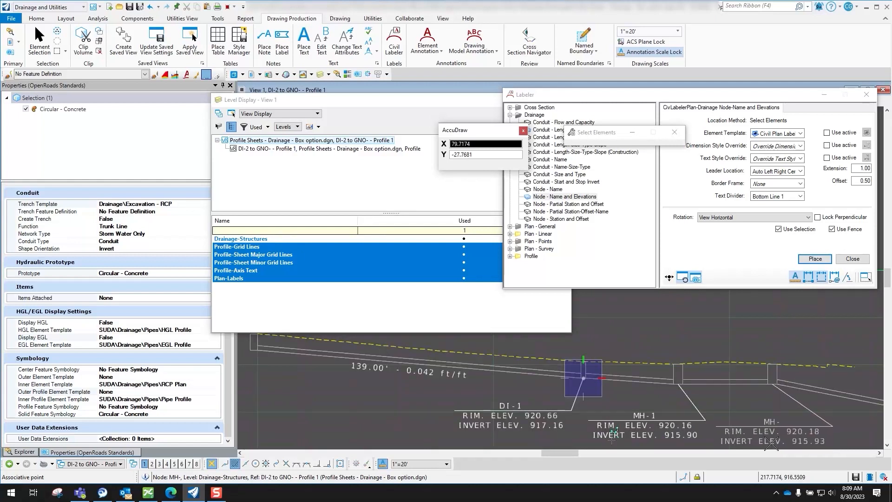
click(771, 443)
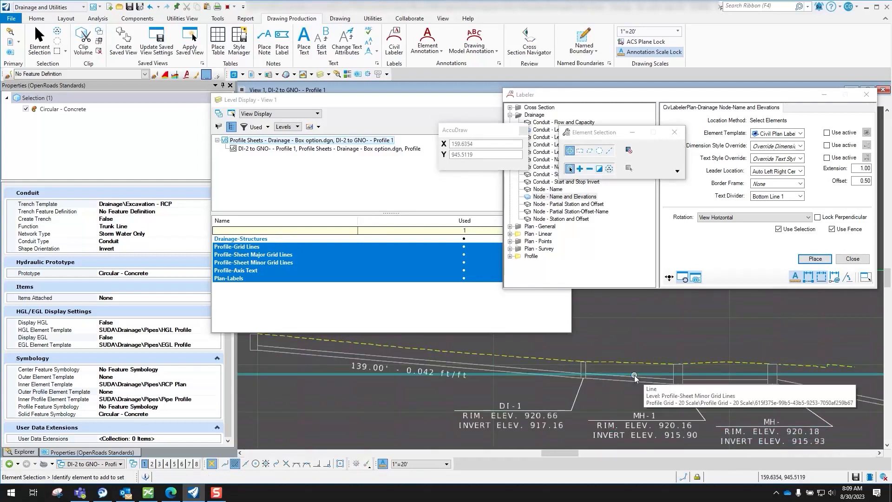
click(866, 95)
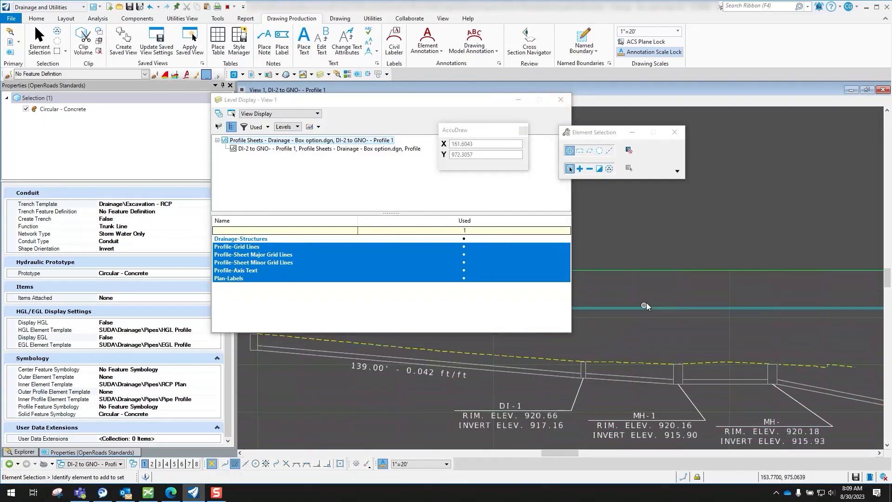
- Turn off the Drainage-Structures level for the referenced DI-2 to GNO- Profile 1 model to hide its node structures
scroll(648, 304, down, 1)
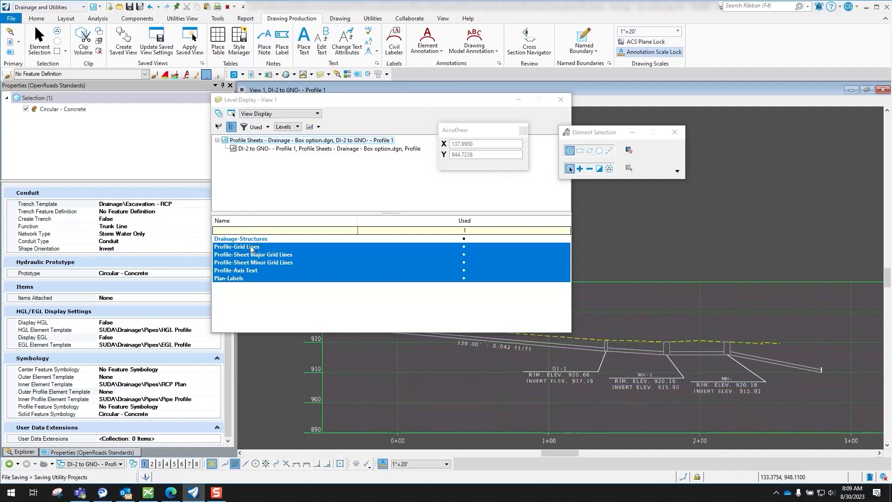
click(297, 149)
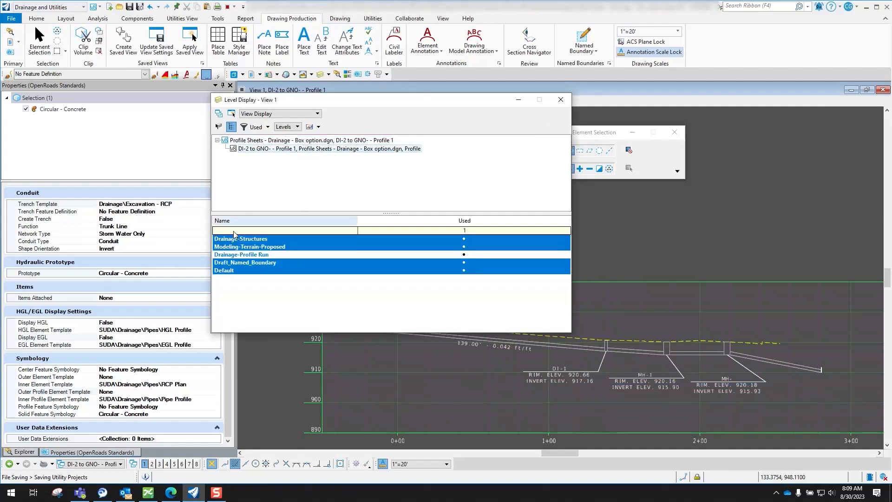
click(253, 240)
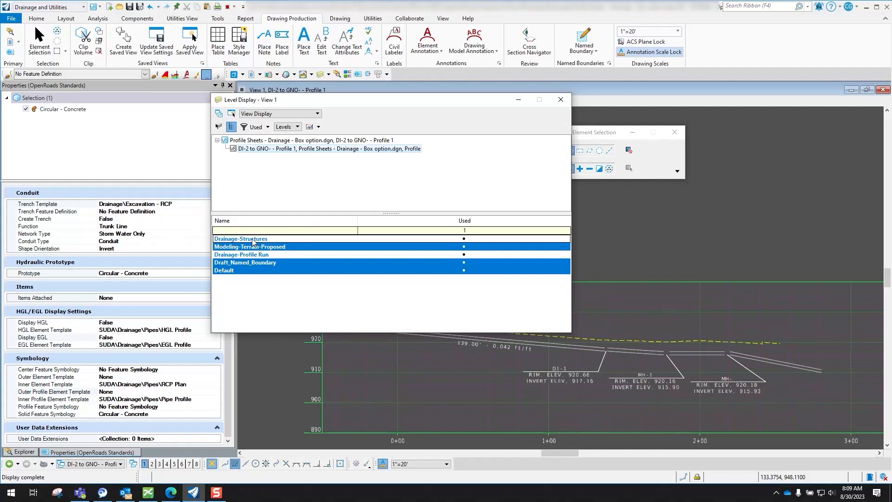
- Turn the Drainage-Structures level back on in the active Profile Sheets - Drainage - Box option.dgn model and close the level display
click(287, 140)
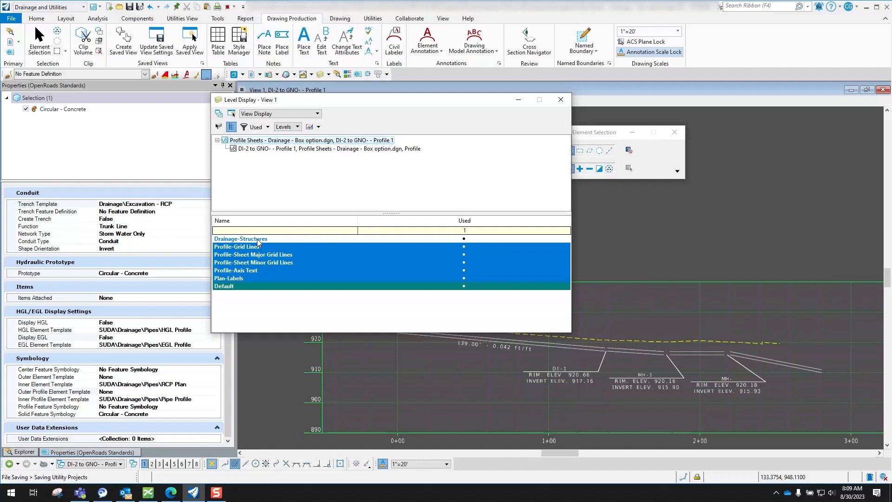
click(254, 237)
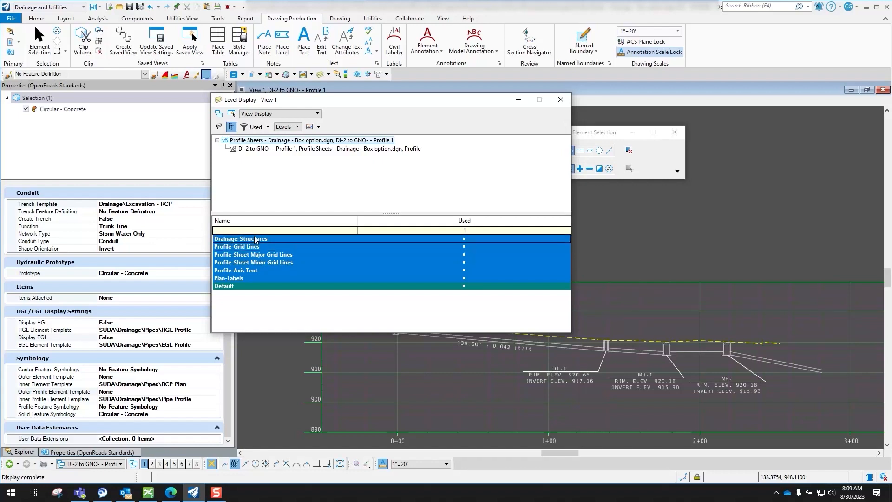
scroll(615, 355, up, 4)
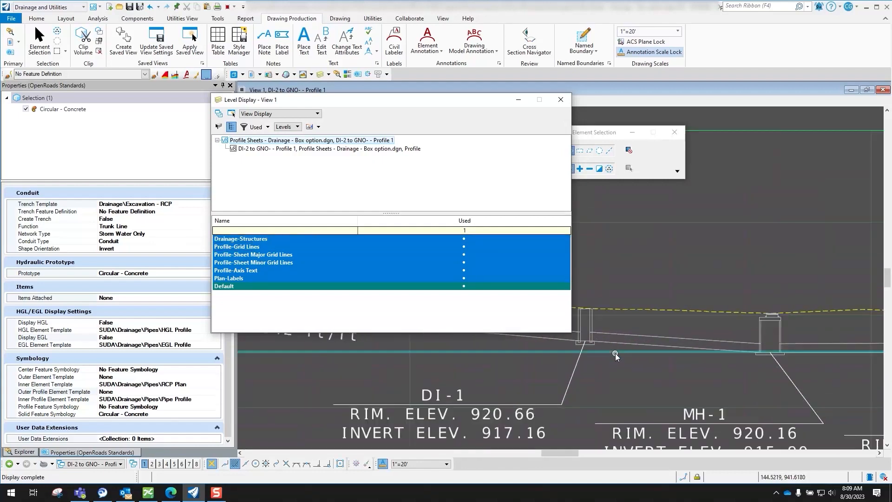
scroll(683, 297, down, 4)
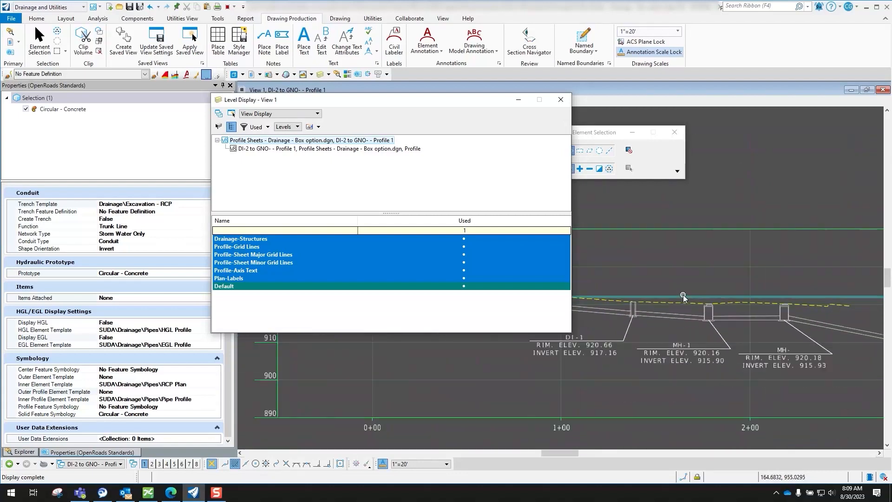
scroll(773, 316, up, 5)
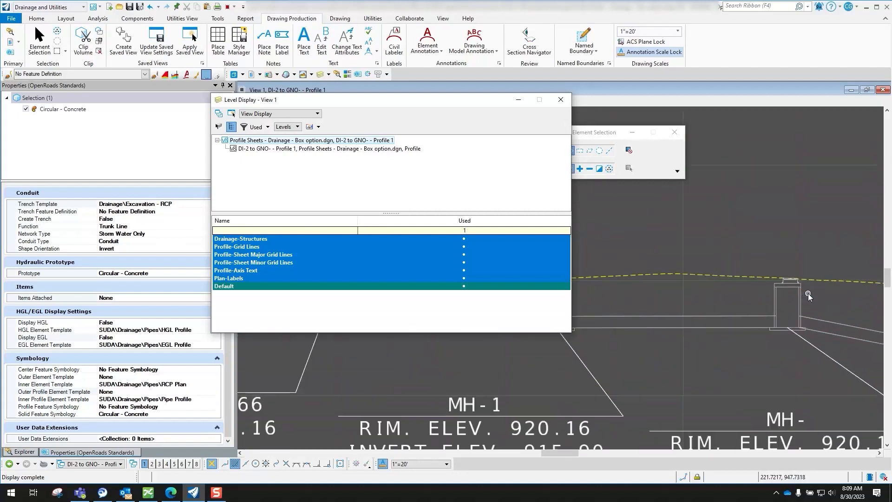
scroll(806, 292, down, 3)
click(560, 100)
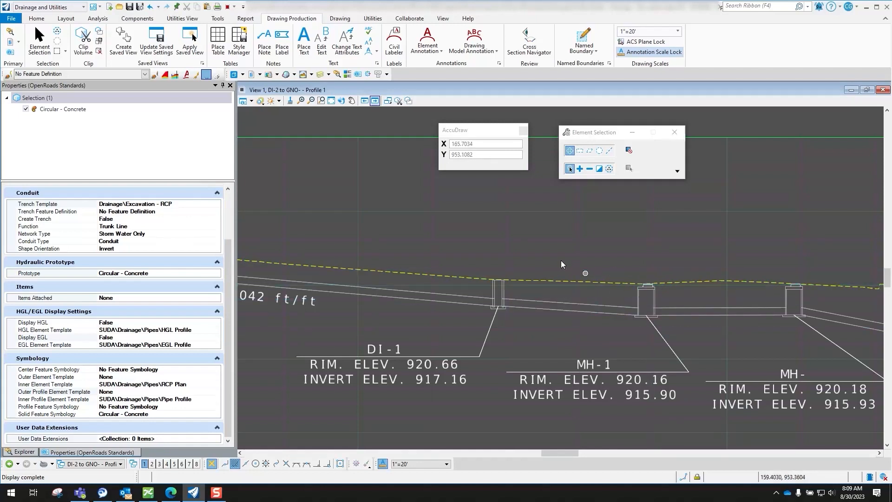
- Try to place a Node - Name and Elevations label above the profile, with its leader attached to the structure cell at DI-1
click(394, 41)
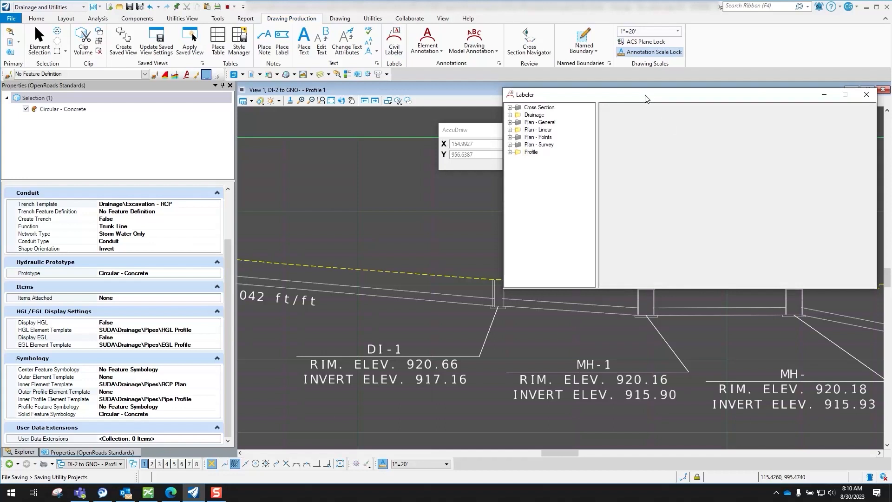
drag(645, 99, 192, 84)
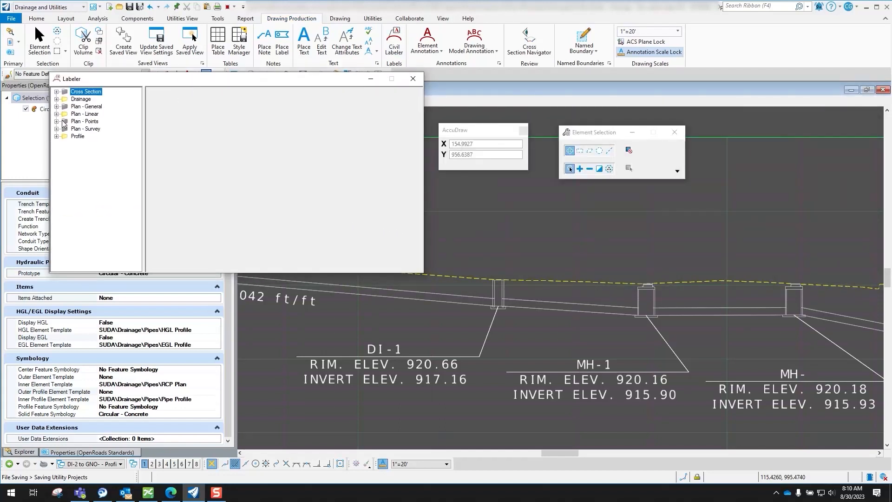
click(56, 98)
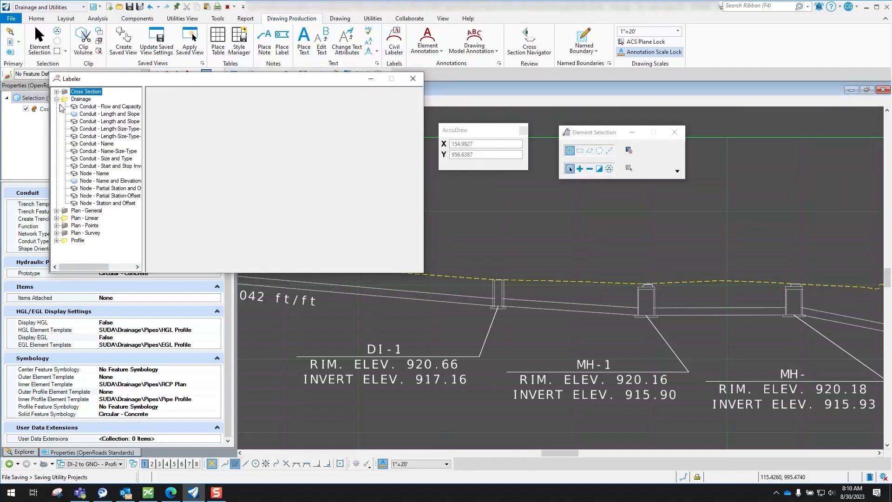
click(90, 181)
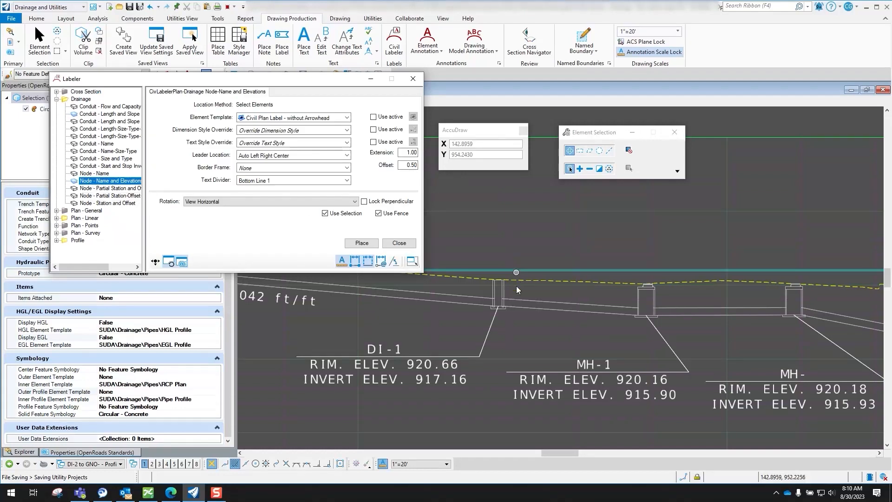
click(361, 243)
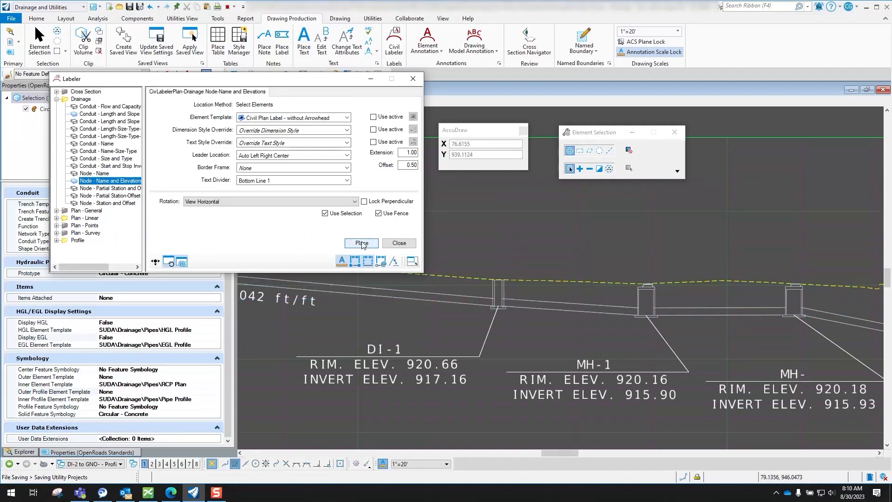
scroll(495, 291, up, 3)
click(496, 305)
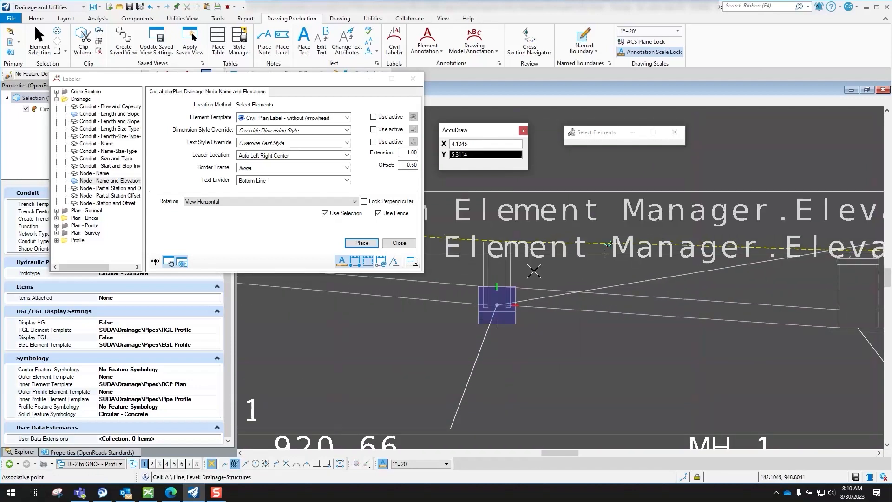
scroll(504, 290, down, 3)
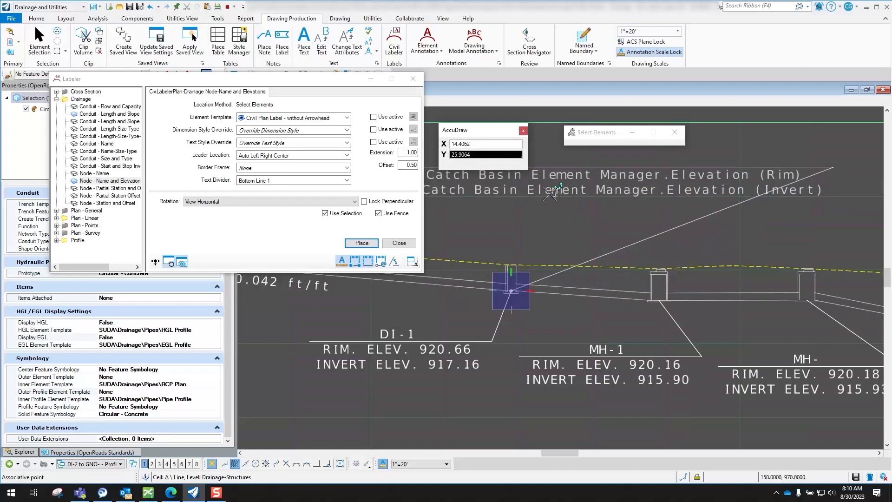
scroll(564, 217, down, 3)
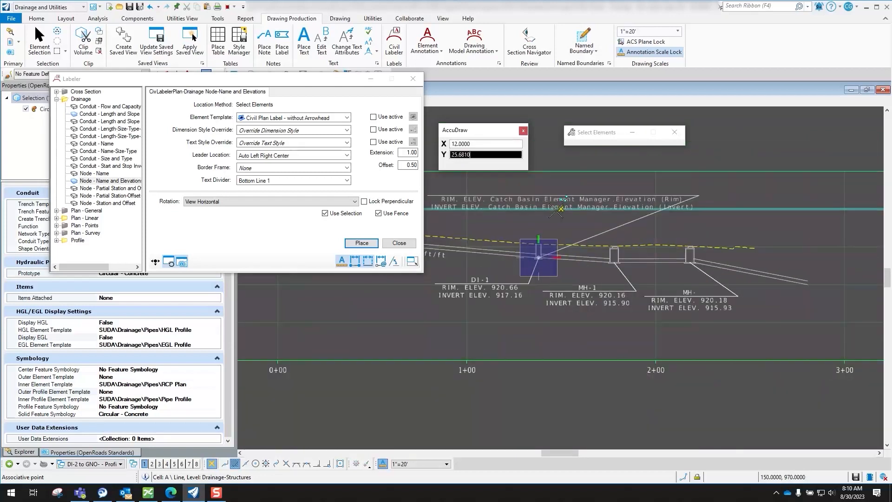
click(552, 209)
scroll(576, 228, up, 2)
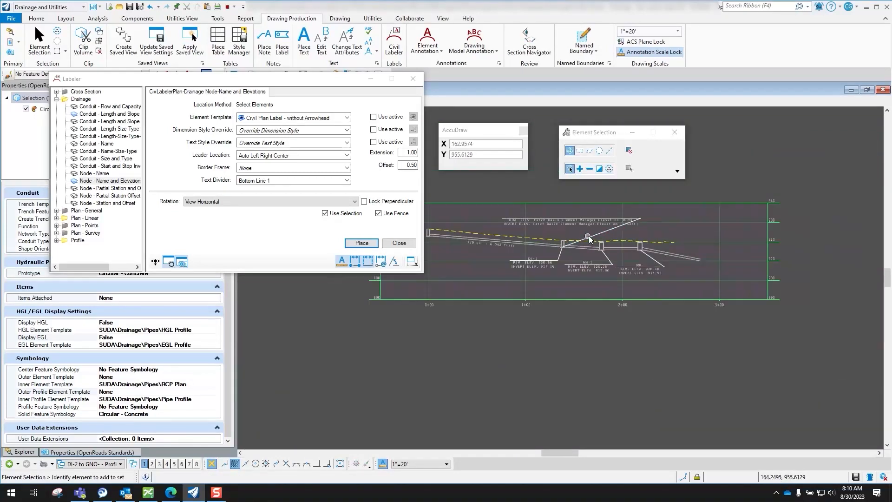
scroll(564, 233, down, 2)
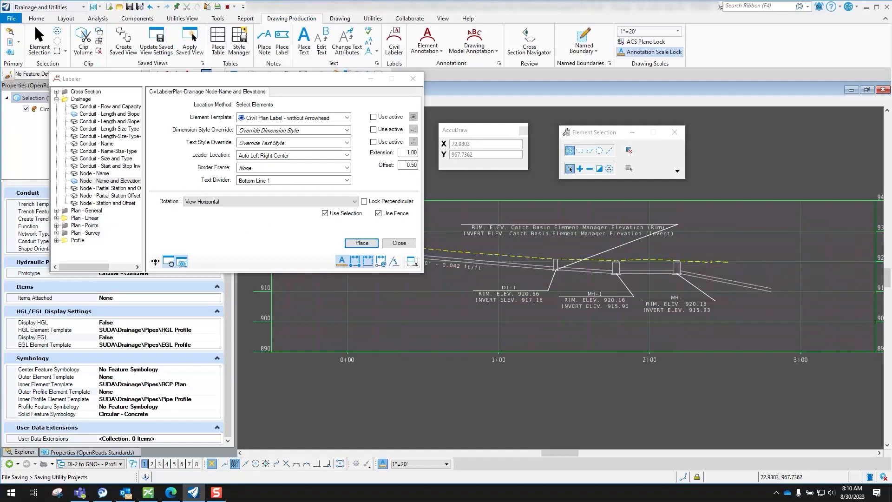
- Undo the Node - Name and Elevations label placed on the DI-1 structure cell
click(150, 7)
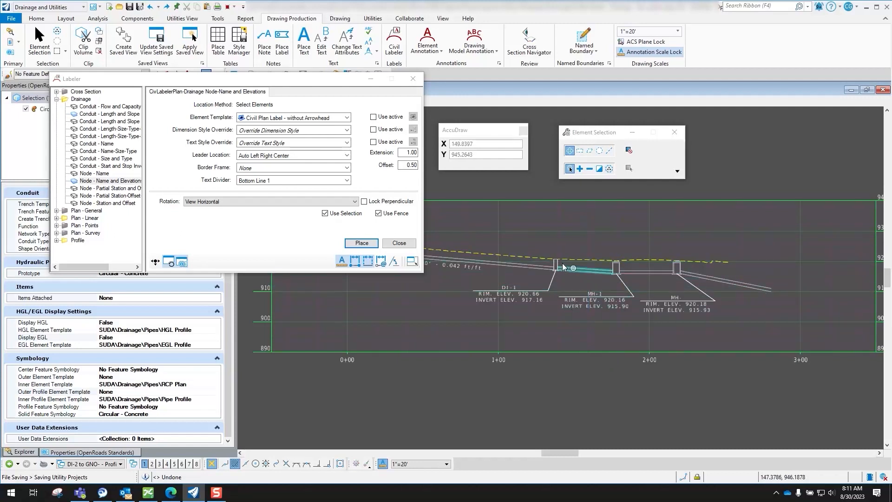
scroll(419, 336, down, 3)
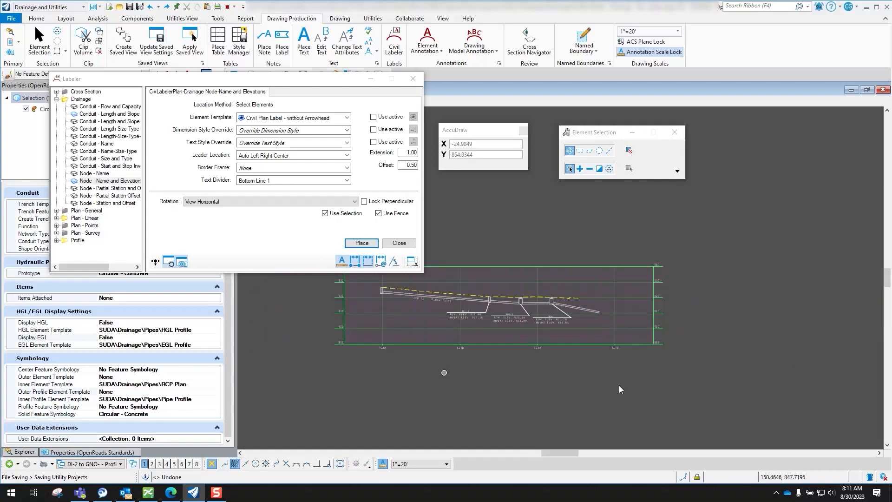